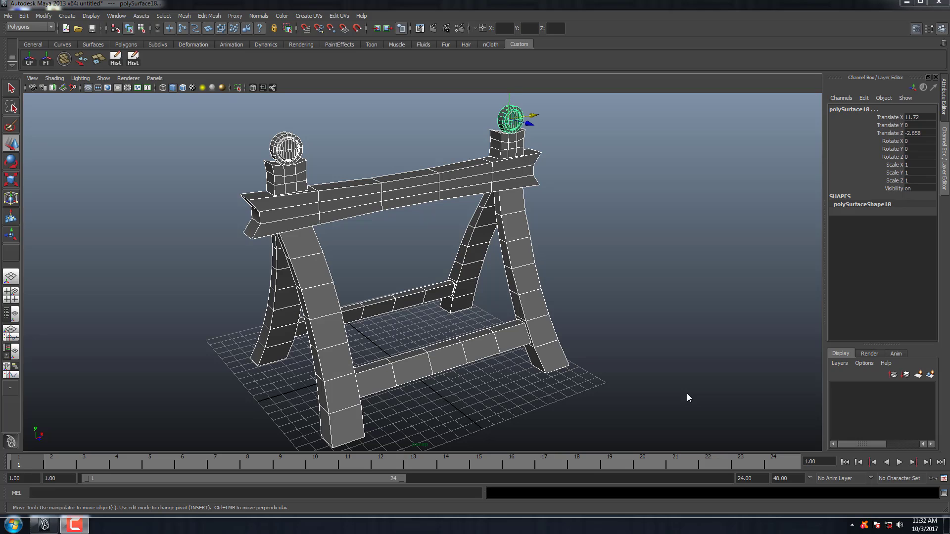
# Deselect all sawhorse parts and bring up the Windows Start menu.
pyautogui.scroll(-3, 598, 271)
pyautogui.click(598, 272)
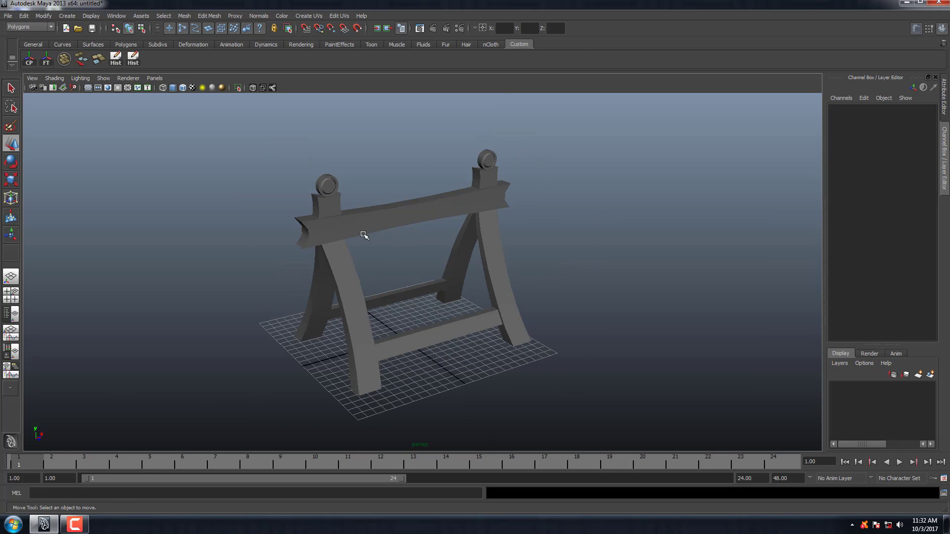
pyautogui.click(13, 525)
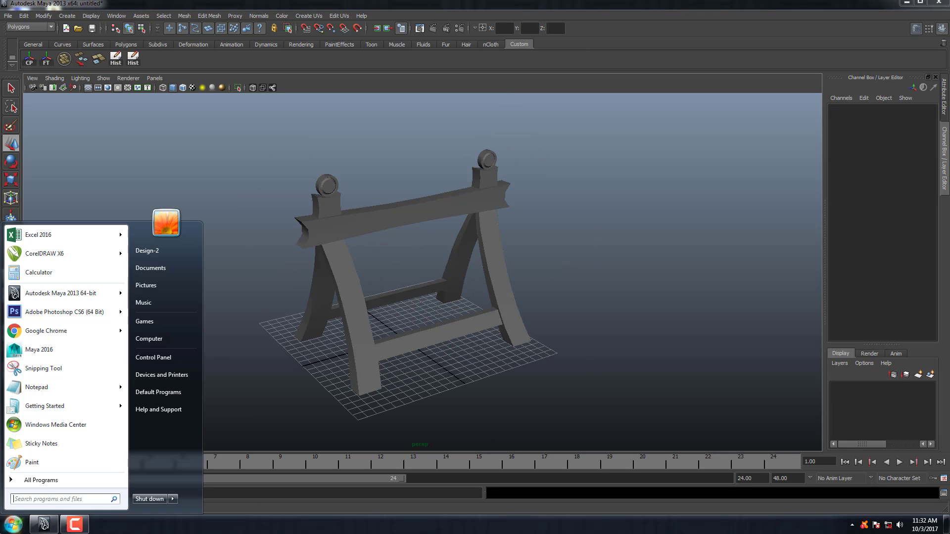
# Write a Notepad note titled 'how to unwrapped model' with the line 'Delete Duplicate objects'.
pyautogui.click(43, 391)
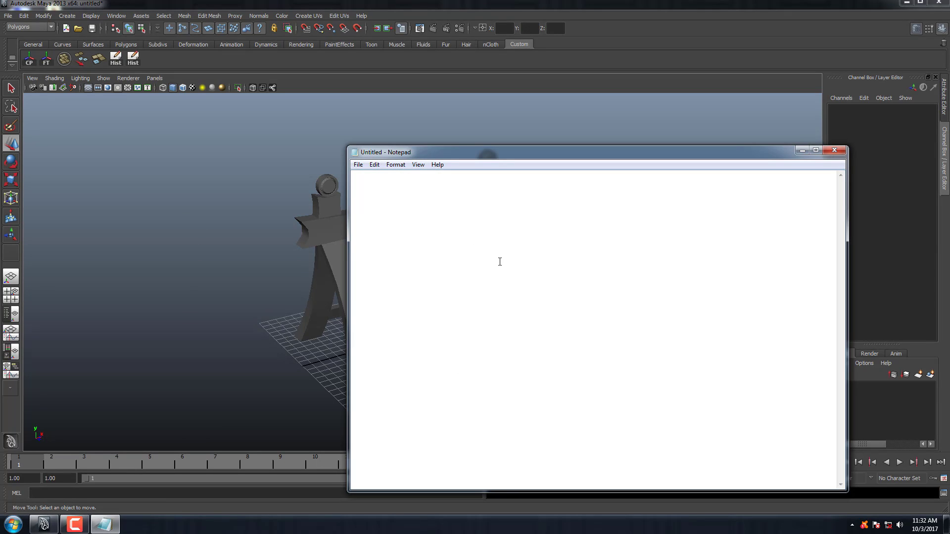
pyautogui.write('how to ')
pyautogui.write('unwr')
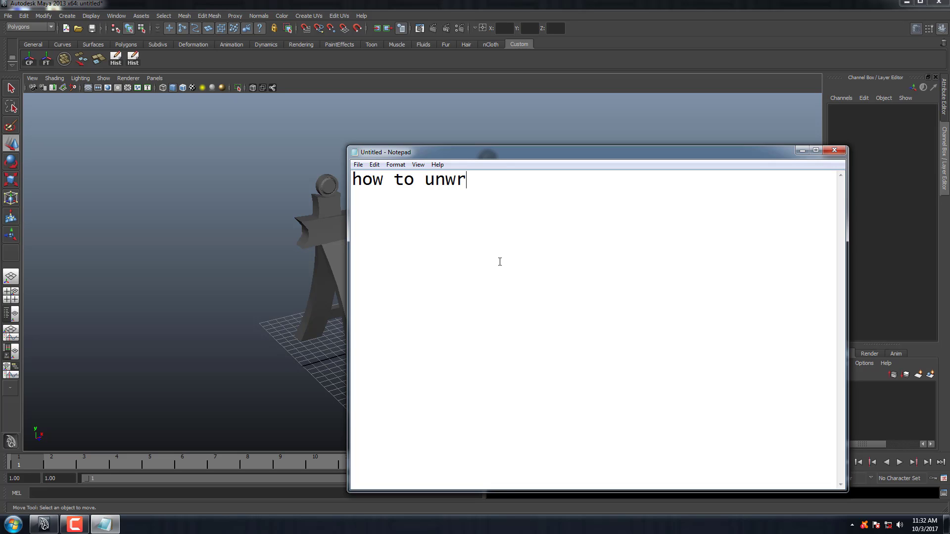
pyautogui.write('a')
pyautogui.write('pped ')
pyautogui.write('model..!')
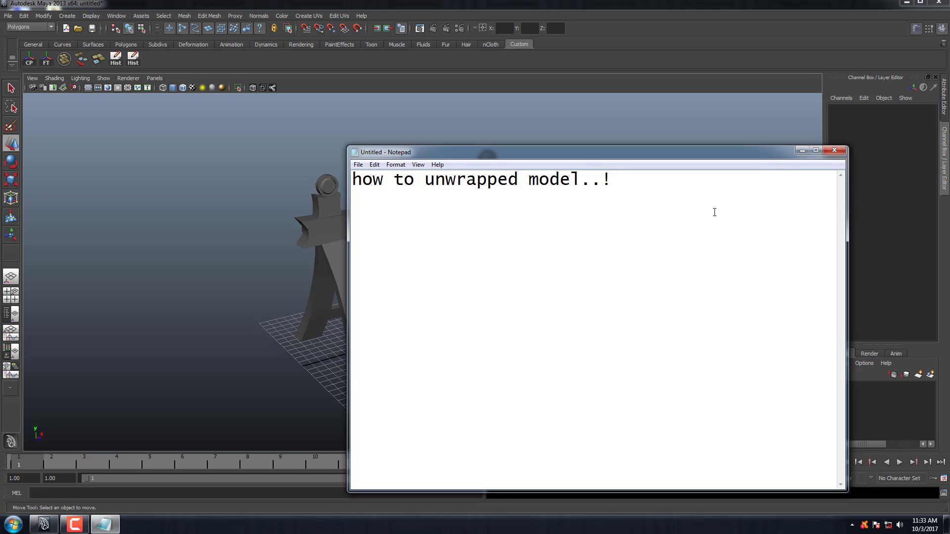
pyautogui.click(802, 151)
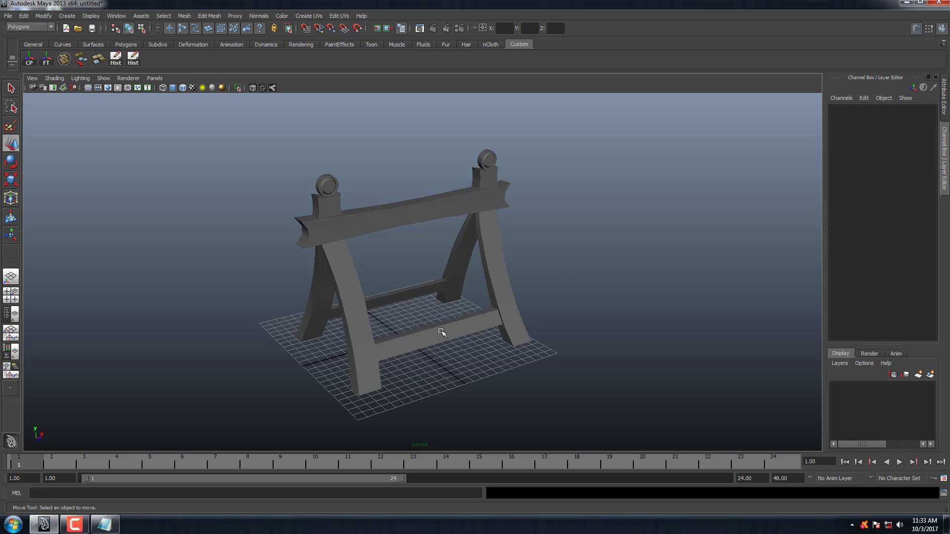
pyautogui.click(104, 524)
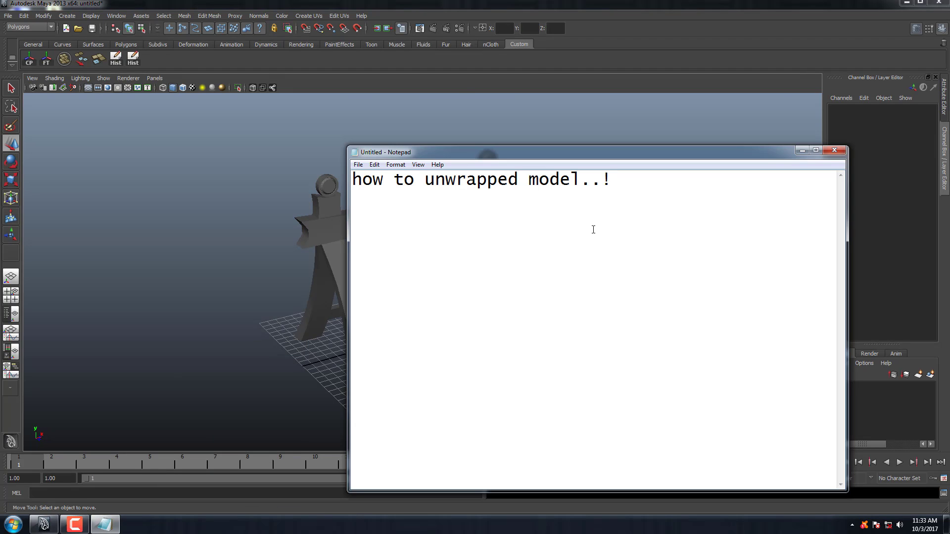
pyautogui.write('D')
pyautogui.write('elete ')
pyautogui.write('Dup')
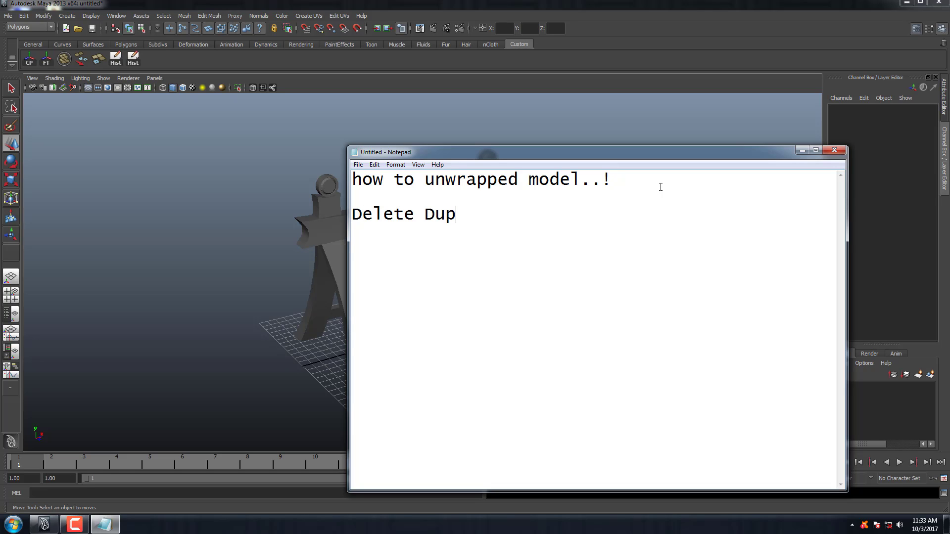
pyautogui.write('lict')
pyautogui.press('BackSpace')
pyautogui.write('a')
pyautogui.write('te obj')
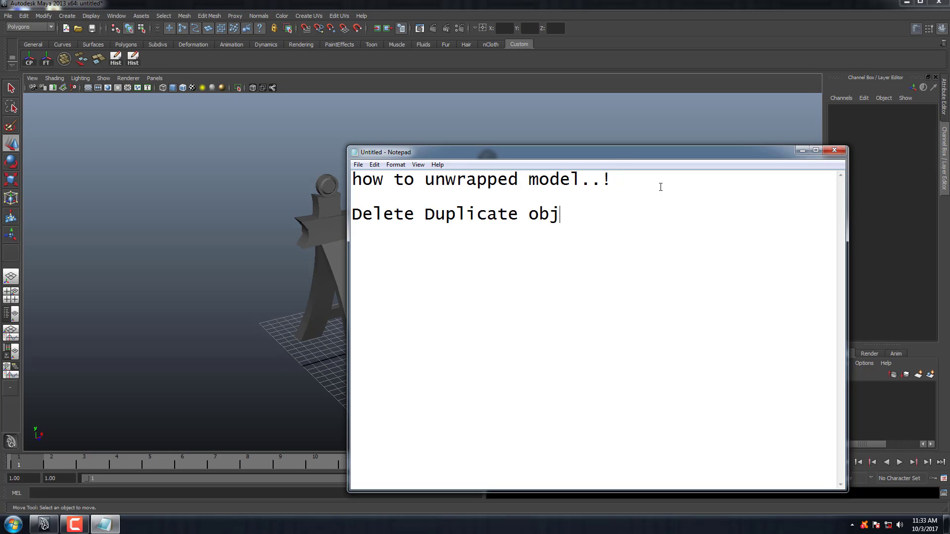
pyautogui.write('ects.')
# Delete the duplicate inner legs and brace, front leg and right knob.
pyautogui.click(799, 153)
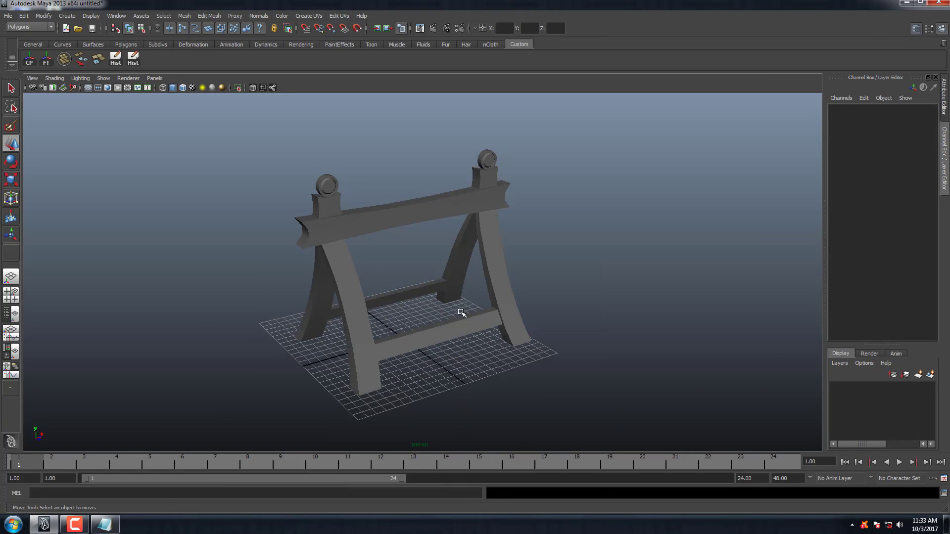
pyautogui.scroll(2, 488, 296)
pyautogui.scroll(-1, 490, 304)
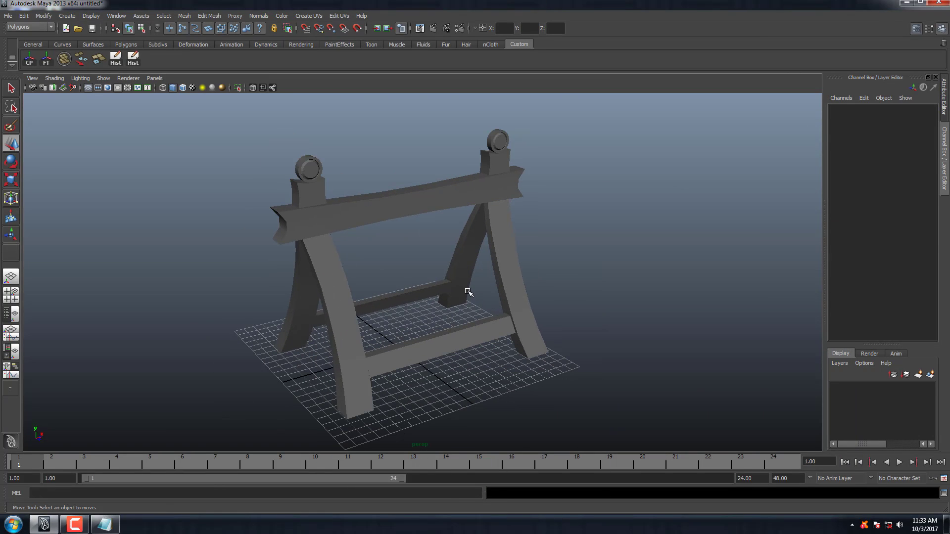
pyautogui.click(463, 286)
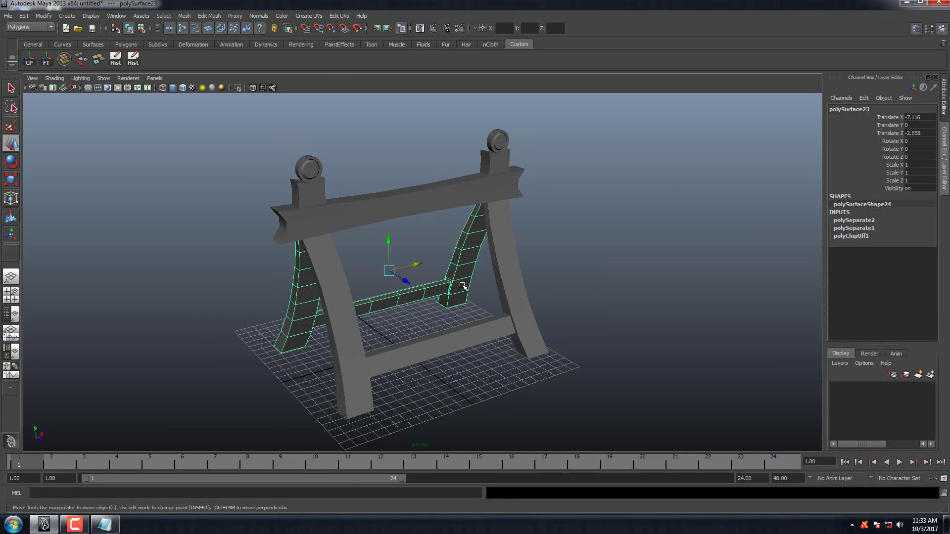
pyautogui.keyDown('shift'); pyautogui.click(344, 327); pyautogui.keyUp('shift')
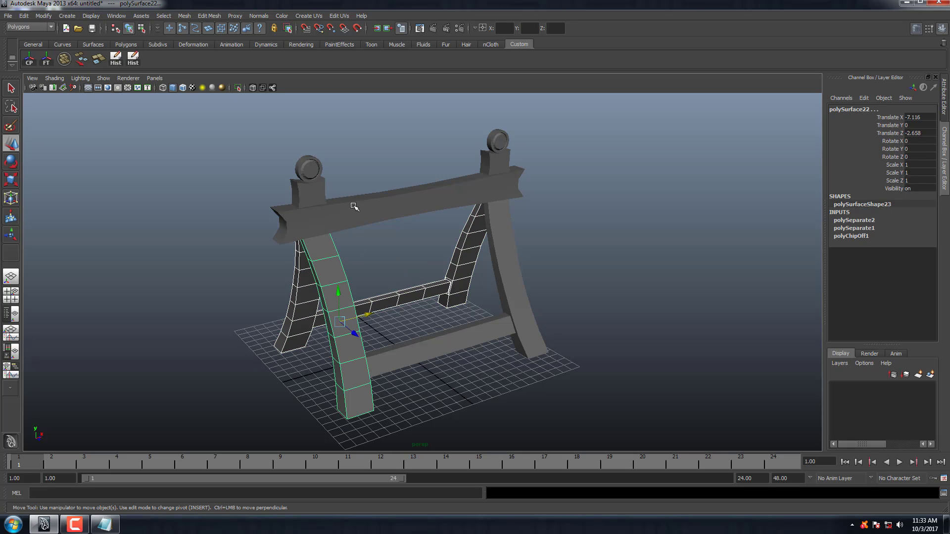
pyautogui.click(492, 169)
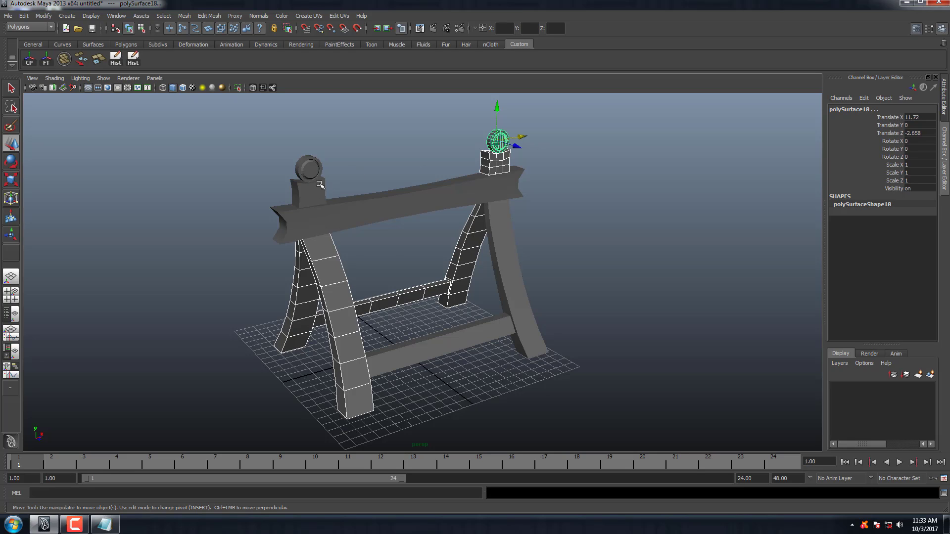
pyautogui.press('Delete')
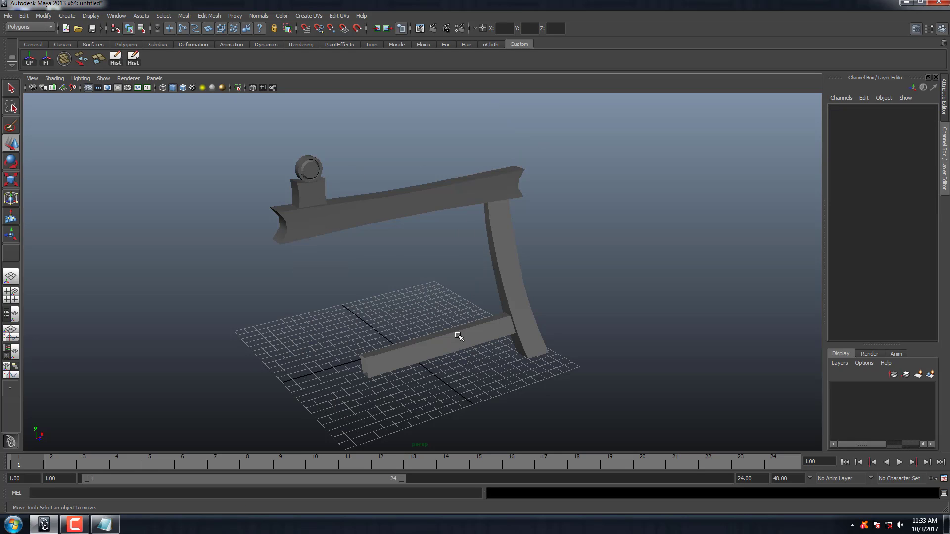
# Select the remaining curved leg, then the lower crossbar, orbiting to view it.
pyautogui.click(521, 307)
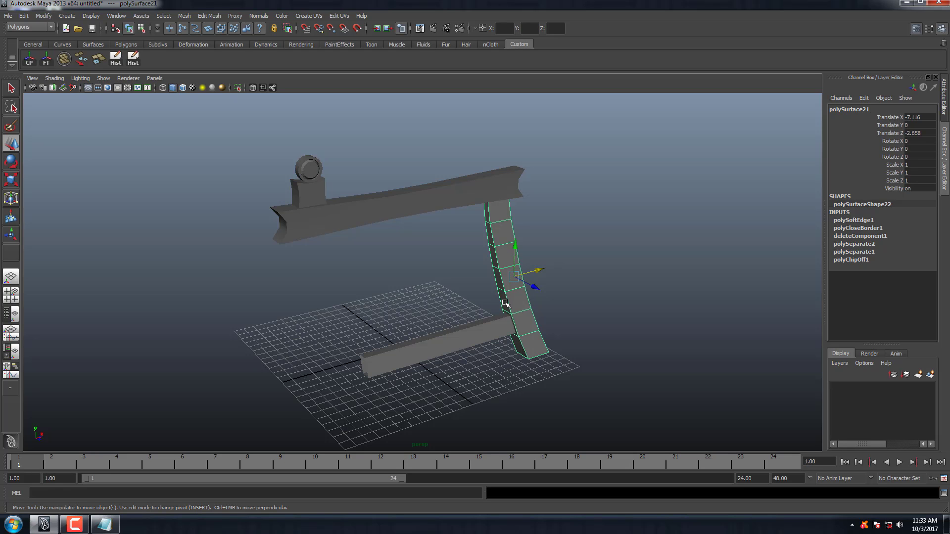
pyautogui.moveTo(505, 304)
pyautogui.keyDown('alt'); pyautogui.mouseDown()
pyautogui.moveTo(554, 292)
pyautogui.moveTo(509, 299)
pyautogui.mouseUp(); pyautogui.keyUp('alt')
pyautogui.click(428, 354)
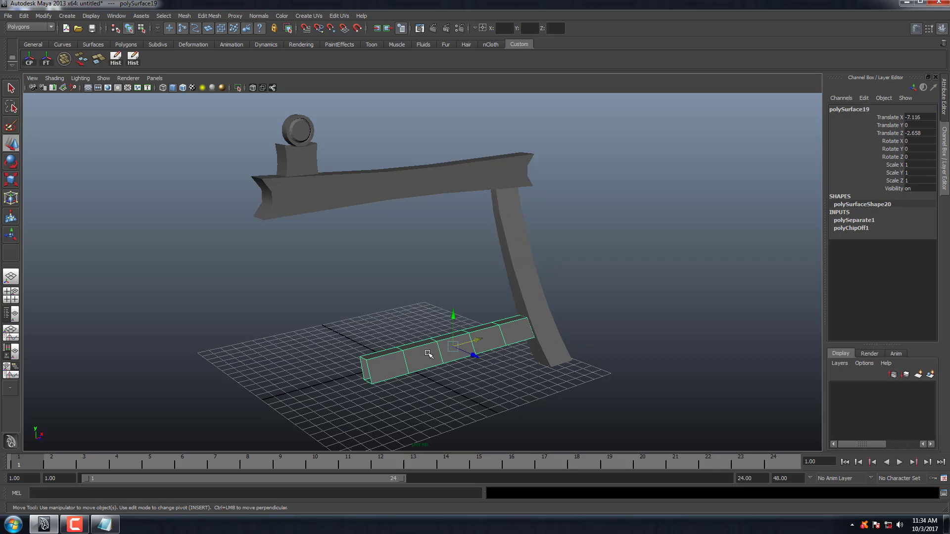
pyautogui.moveTo(430, 359)
pyautogui.keyDown('alt'); pyautogui.mouseDown()
pyautogui.moveTo(409, 365)
pyautogui.moveTo(445, 354)
pyautogui.moveTo(414, 389)
pyautogui.moveTo(424, 341)
pyautogui.mouseUp(); pyautogui.keyUp('alt')
# Delete three inner edge loops from the lower crossbar, then show the four-view layout.
pyautogui.moveTo(424, 341); pyautogui.dragTo(408, 329, button='right')
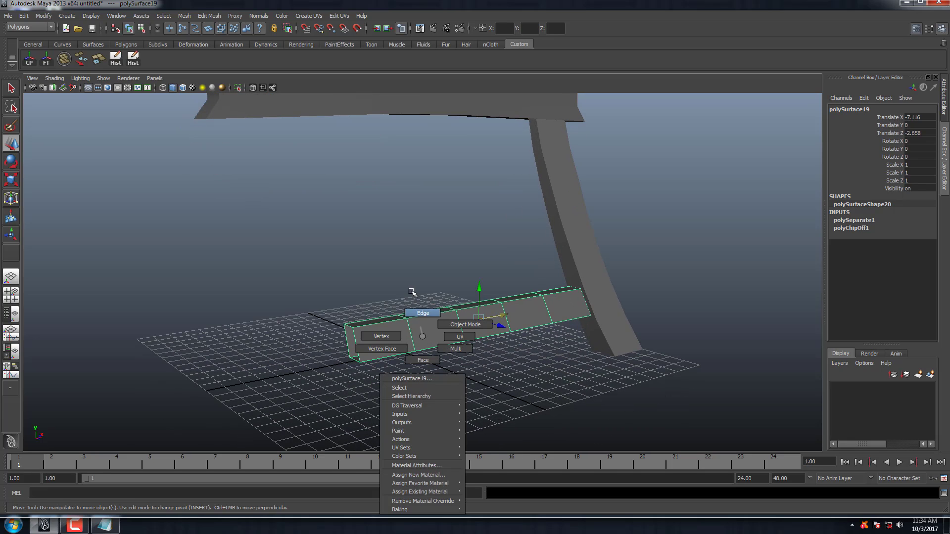
pyautogui.click(408, 330)
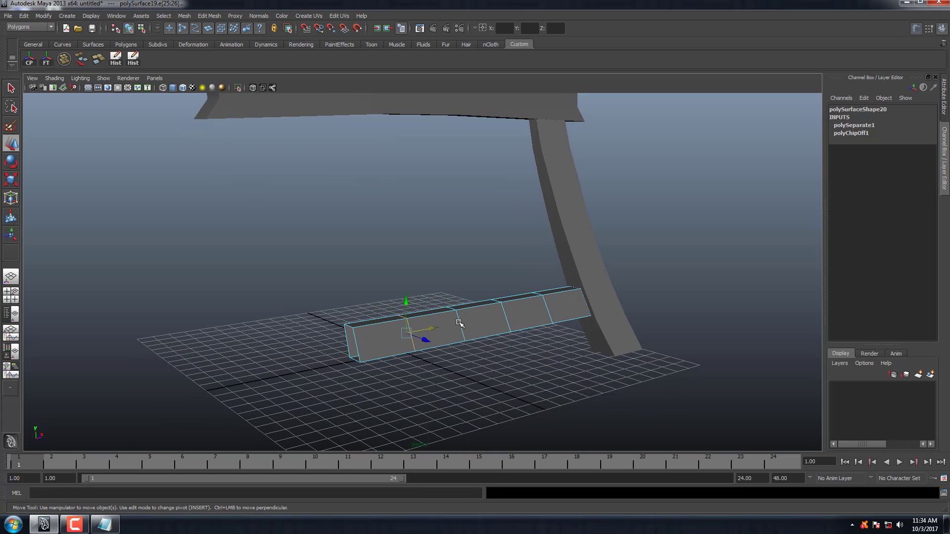
pyautogui.click(459, 323)
pyautogui.keyDown('shift'); pyautogui.click(505, 319); pyautogui.keyUp('shift')
pyautogui.keyDown('shift'); pyautogui.click(548, 311); pyautogui.keyUp('shift')
pyautogui.moveTo(547, 310)
pyautogui.keyDown('shift'); pyautogui.mouseDown(button='right')
pyautogui.moveTo(523, 321)
pyautogui.moveTo(483, 311)
pyautogui.mouseUp(button='right'); pyautogui.keyUp('shift')
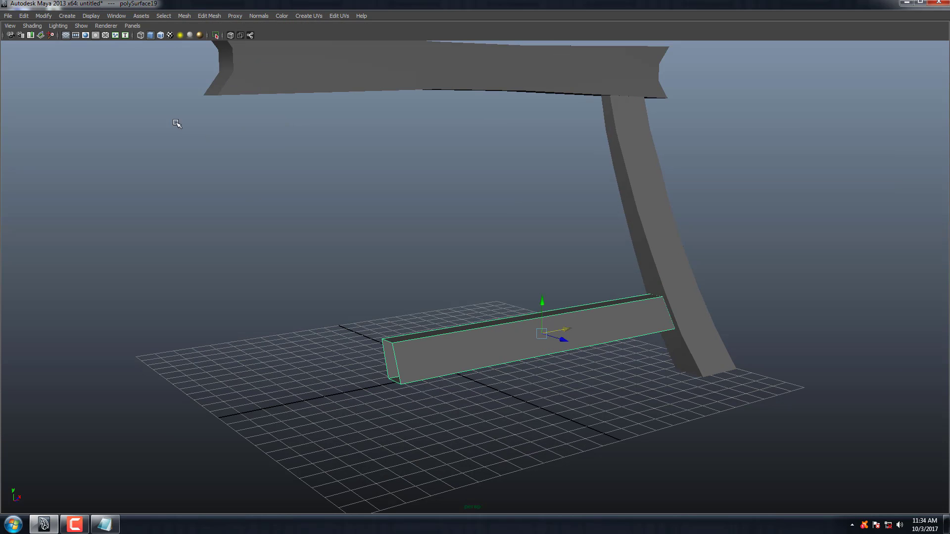
pyautogui.press('space')
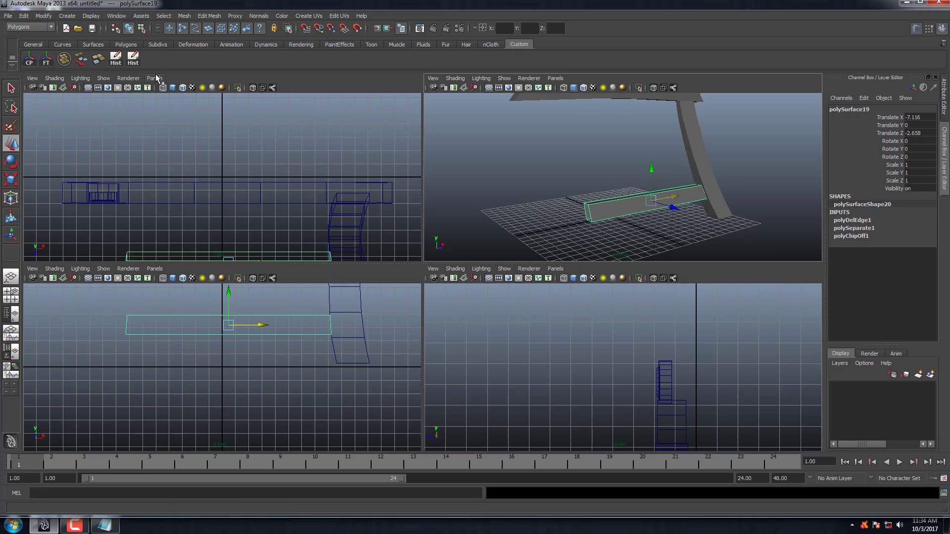
# Turn the top-left pane into the UV Texture Editor.
pyautogui.click(159, 80)
pyautogui.click(159, 80)
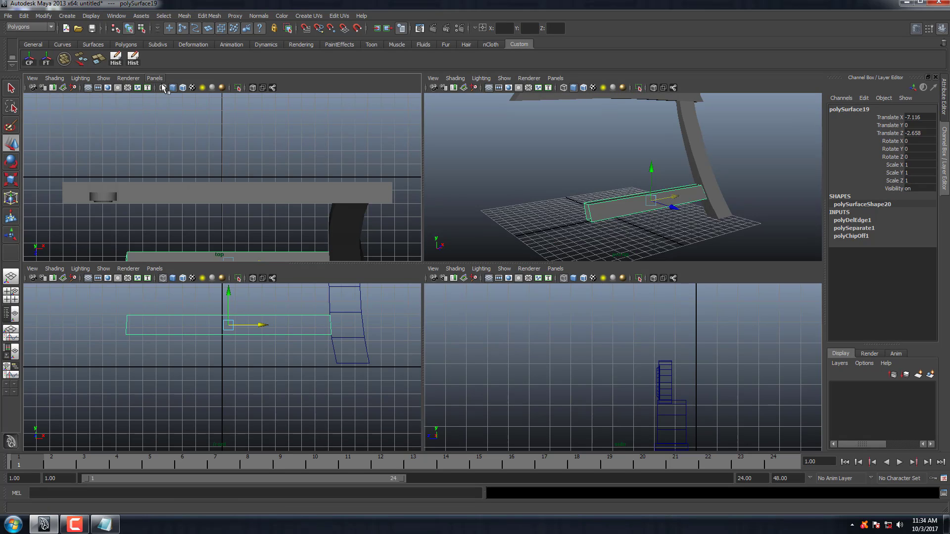
pyautogui.press('4')
pyautogui.click(154, 78)
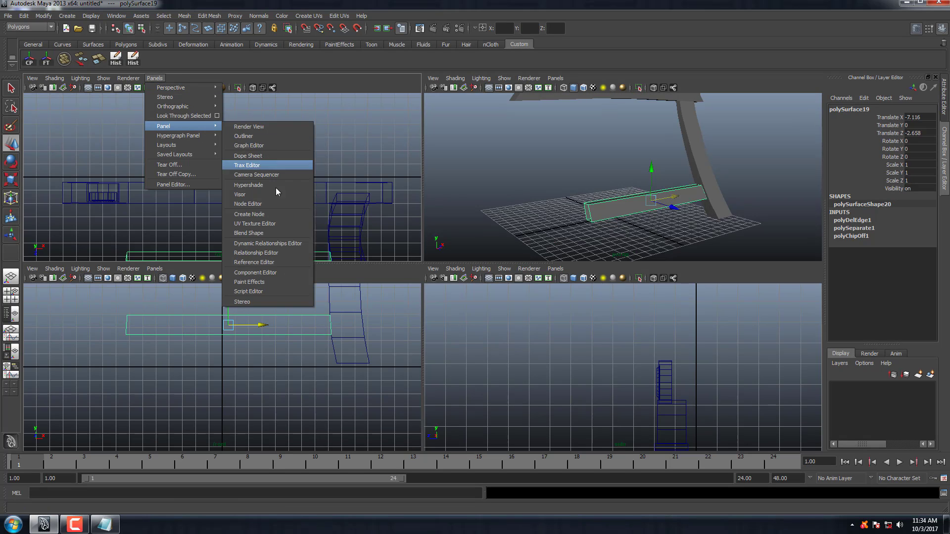
pyautogui.click(272, 222)
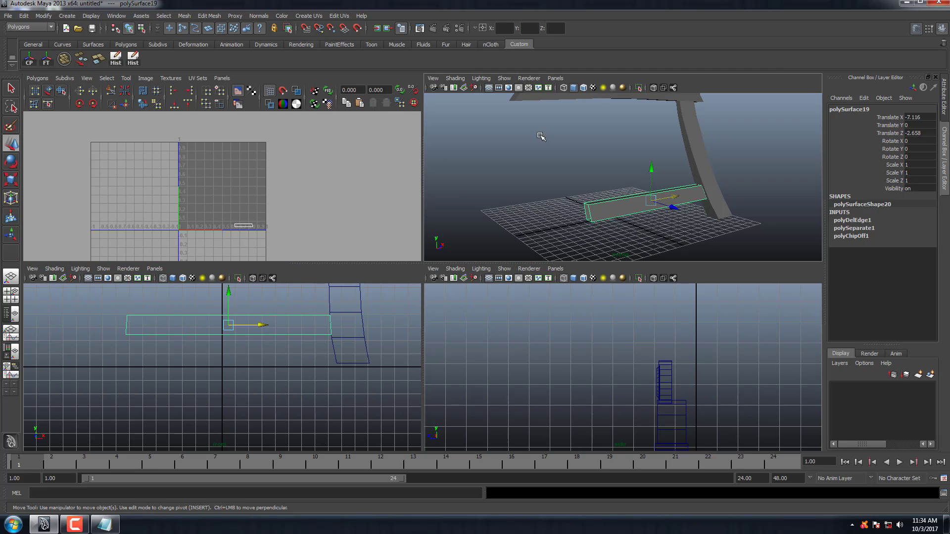
# Apply Automatic Mapping to the crossbar and maximize the UV editor.
pyautogui.click(310, 17)
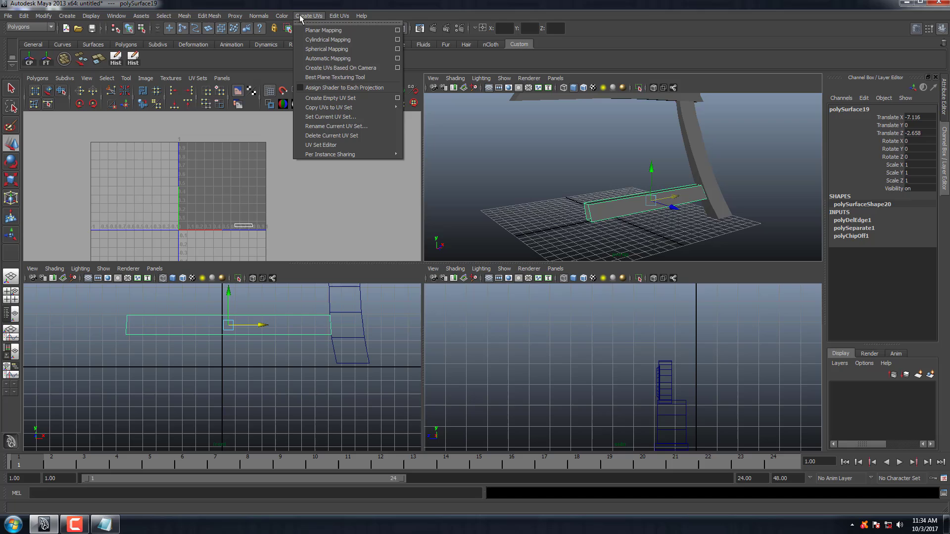
pyautogui.click(342, 57)
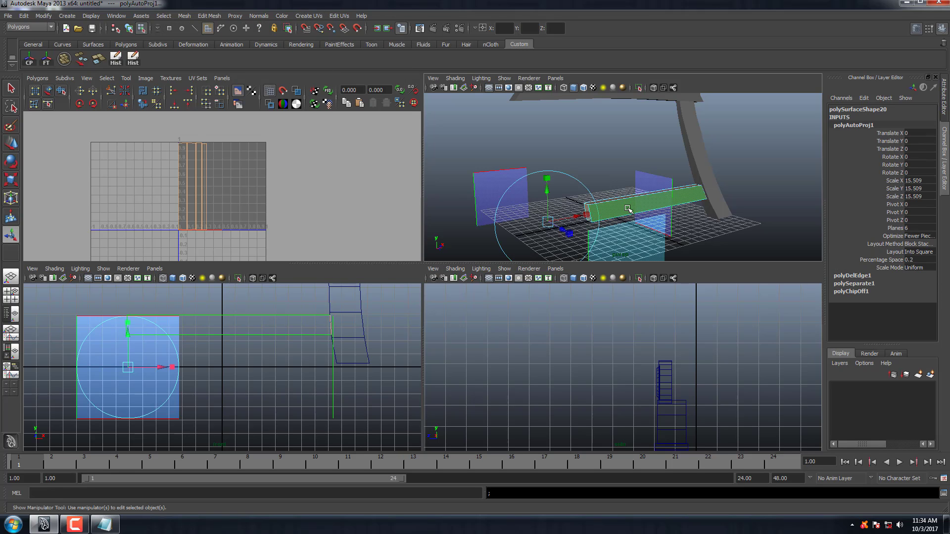
pyautogui.press('space')
# Sew the crossbar's three separate UV shells into one piece.
pyautogui.scroll(1, 356, 242)
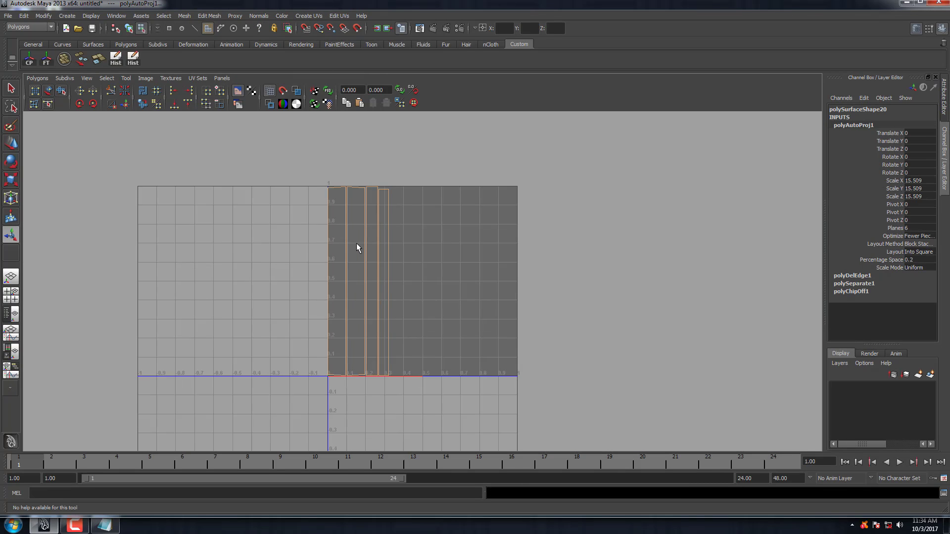
pyautogui.scroll(2, 330, 227)
pyautogui.press('F10')
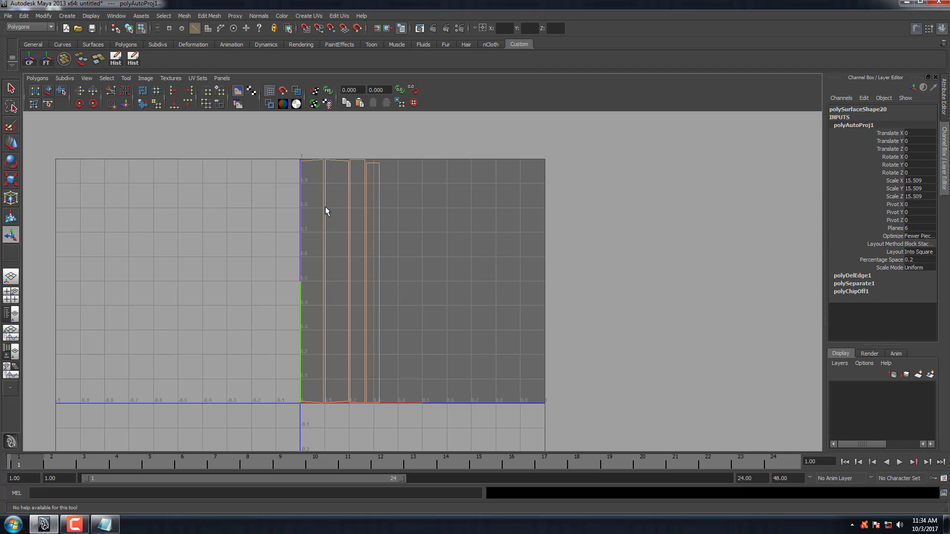
pyautogui.keyDown('shift'); pyautogui.moveTo(325, 206); pyautogui.dragTo(336, 177, button='right'); pyautogui.keyUp('shift')
pyautogui.click(348, 200)
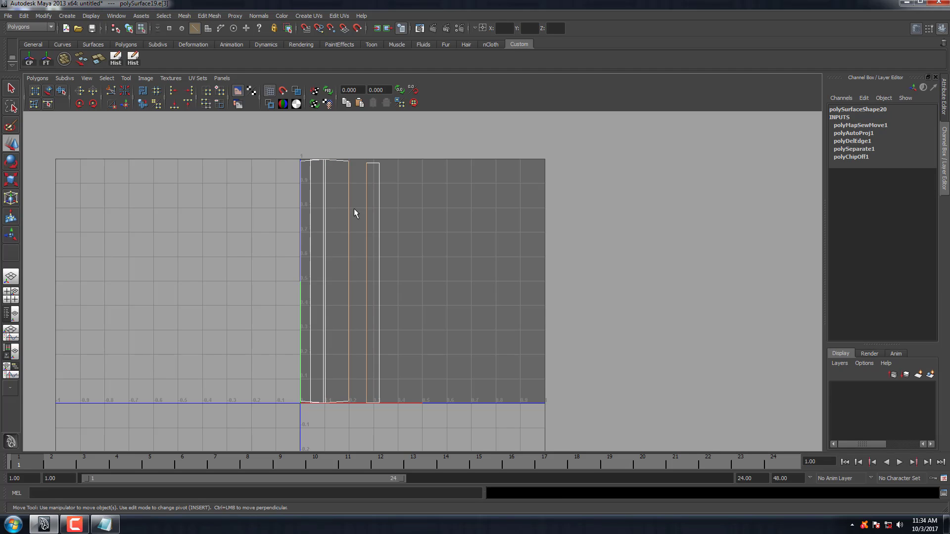
pyautogui.keyDown('shift'); pyautogui.moveTo(355, 209); pyautogui.dragTo(366, 183, button='right'); pyautogui.keyUp('shift')
pyautogui.moveTo(387, 230)
pyautogui.keyDown('shift'); pyautogui.mouseDown(button='right')
pyautogui.moveTo(377, 171)
pyautogui.moveTo(416, 147)
pyautogui.mouseUp(button='right'); pyautogui.keyUp('shift')
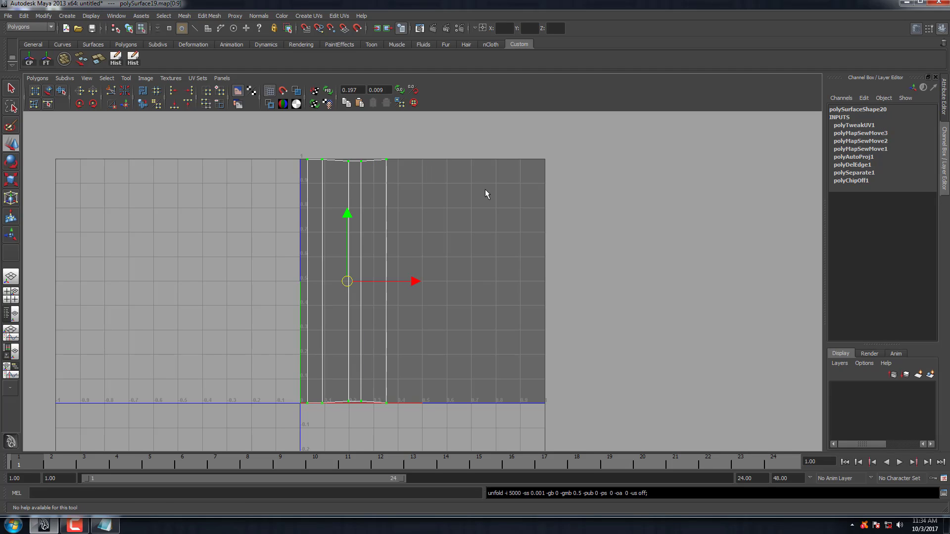
# Straighten and relax the crossbar's UV shell, then shift it right.
pyautogui.keyDown('shift'); pyautogui.moveTo(423, 207); pyautogui.dragTo(427, 216, button='right'); pyautogui.keyUp('shift')
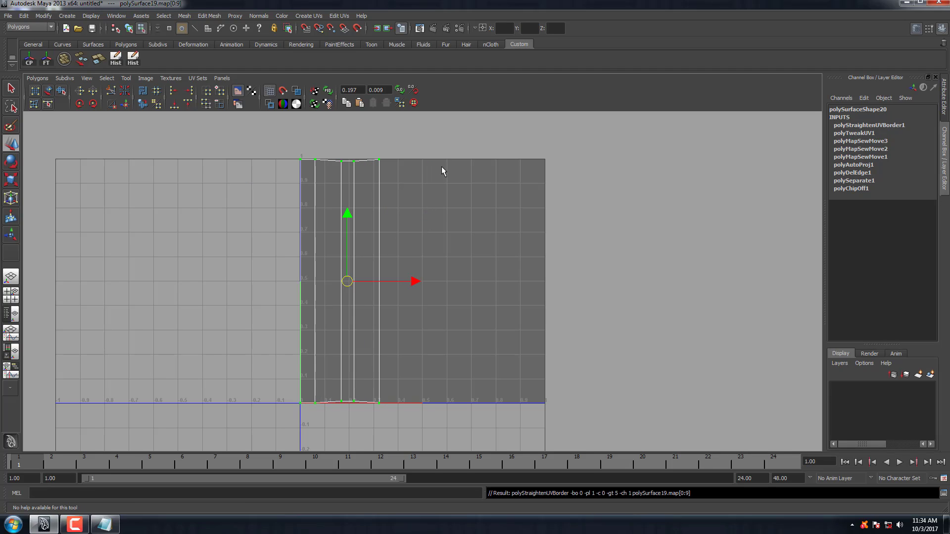
pyautogui.keyDown('shift'); pyautogui.moveTo(441, 168); pyautogui.dragTo(443, 193, button='right'); pyautogui.keyUp('shift')
pyautogui.moveTo(290, 411); pyautogui.dragTo(301, 411)
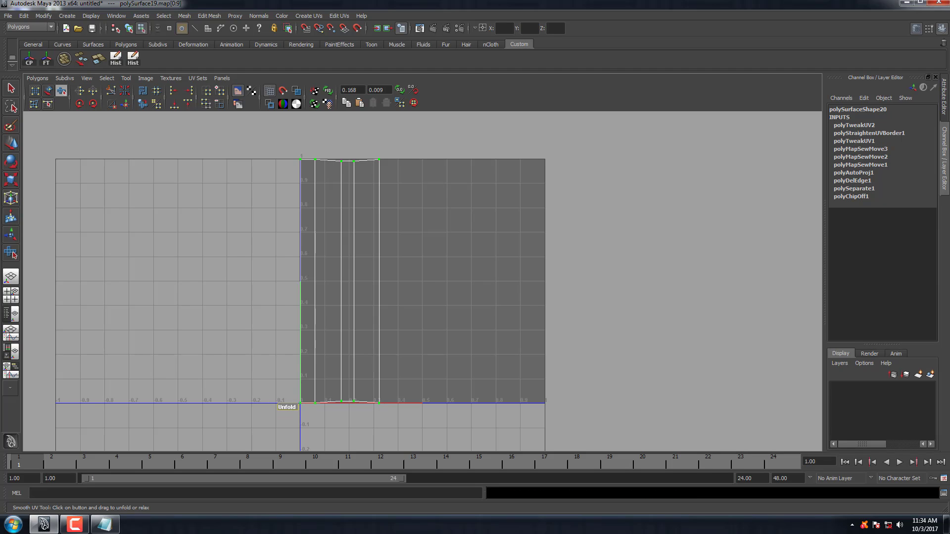
pyautogui.press('w')
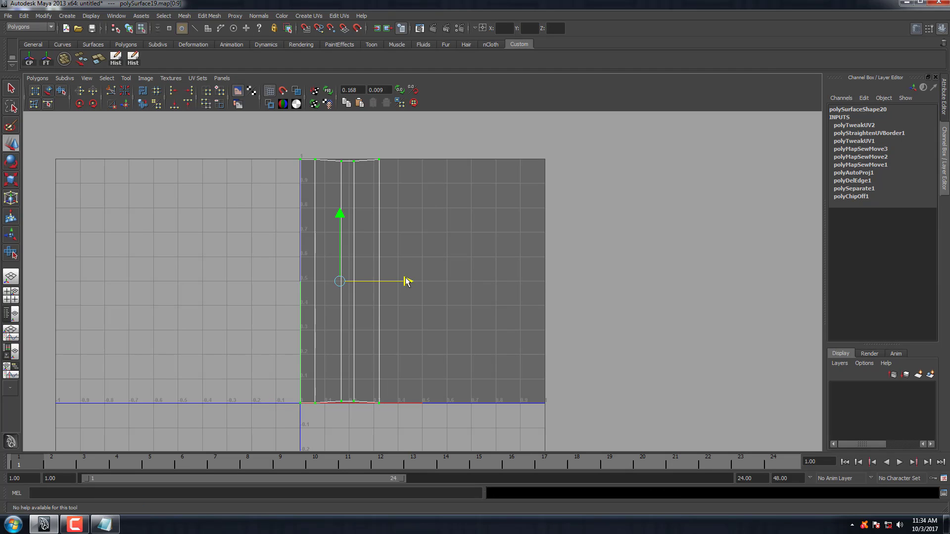
pyautogui.moveTo(406, 281); pyautogui.dragTo(484, 290)
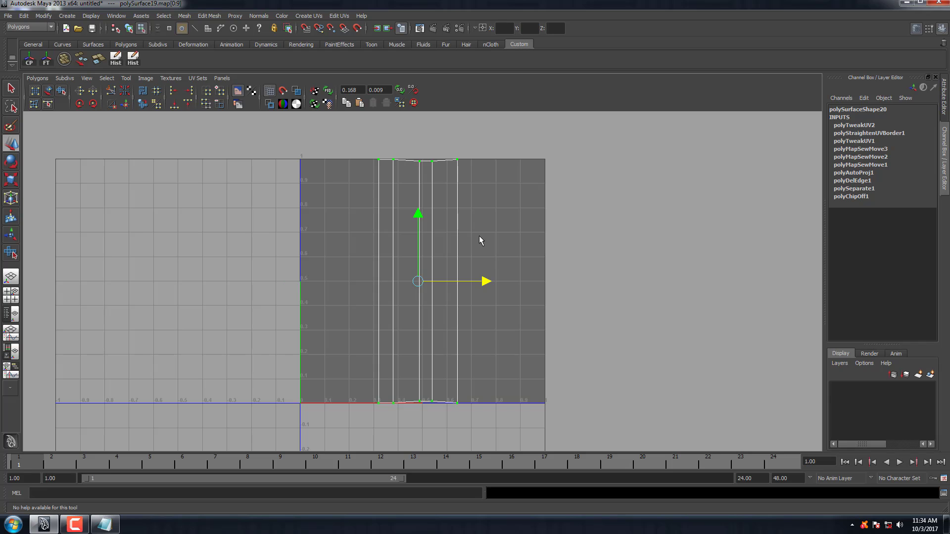
# Cancel the save dialog and return to the perspective view in object mode.
pyautogui.hotkey('ctrl', 's')
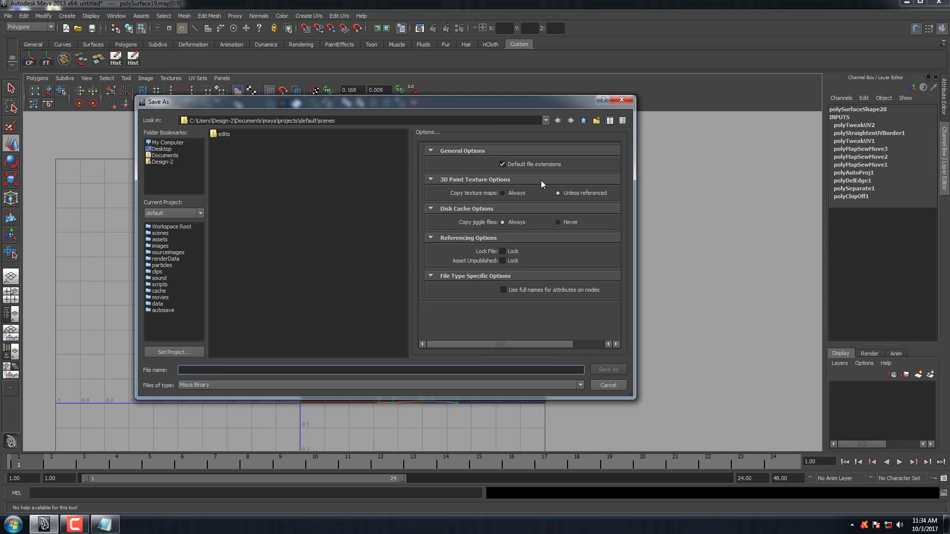
pyautogui.press('Escape')
pyautogui.press('space')
pyautogui.press('space')
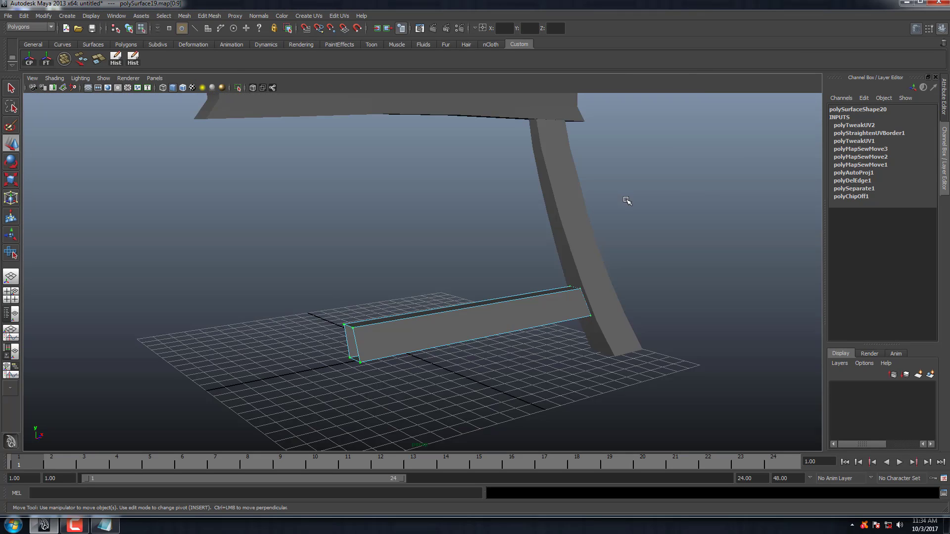
pyautogui.keyDown('alt'); pyautogui.moveTo(626, 201); pyautogui.dragTo(586, 233); pyautogui.keyUp('alt')
pyautogui.press('F8')
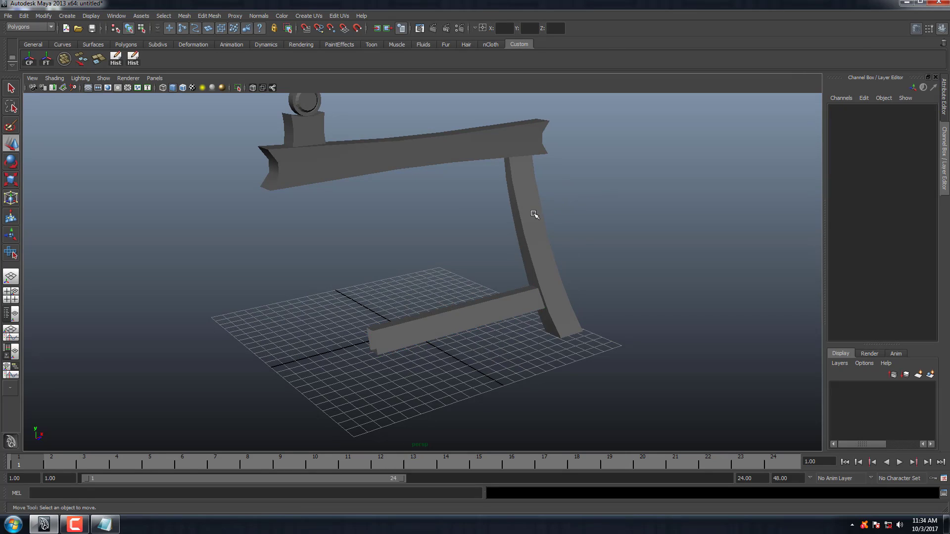
# Apply Automatic Mapping to the vertical leg and bring up its UV layout.
pyautogui.click(533, 214)
pyautogui.moveTo(533, 214)
pyautogui.keyDown('alt'); pyautogui.mouseDown()
pyautogui.moveTo(503, 201)
pyautogui.moveTo(495, 239)
pyautogui.mouseUp(); pyautogui.keyUp('alt')
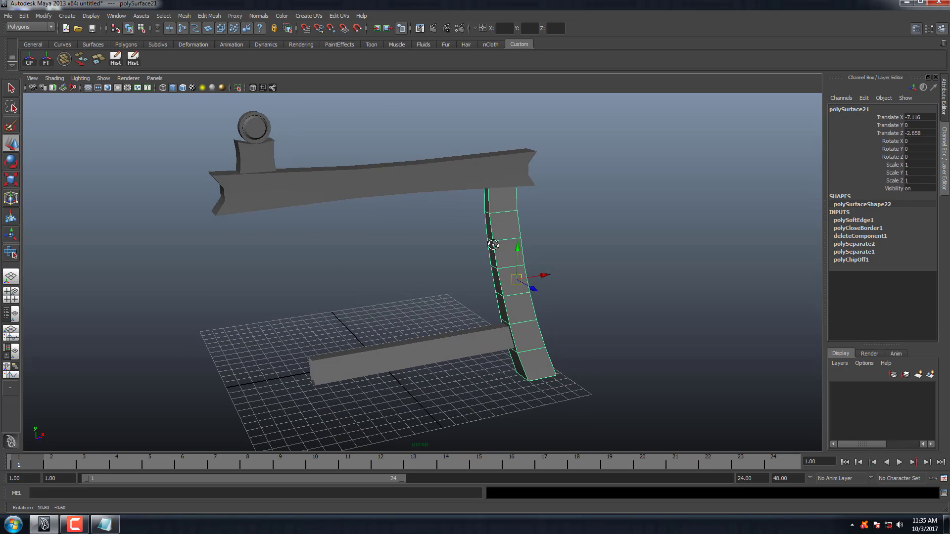
pyautogui.click(314, 15)
pyautogui.click(364, 57)
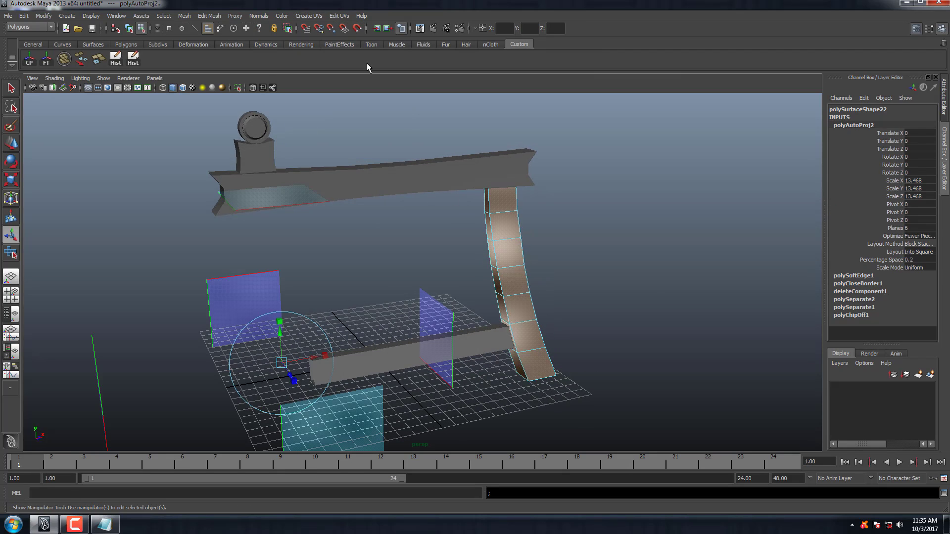
pyautogui.press('space')
pyautogui.press('space')
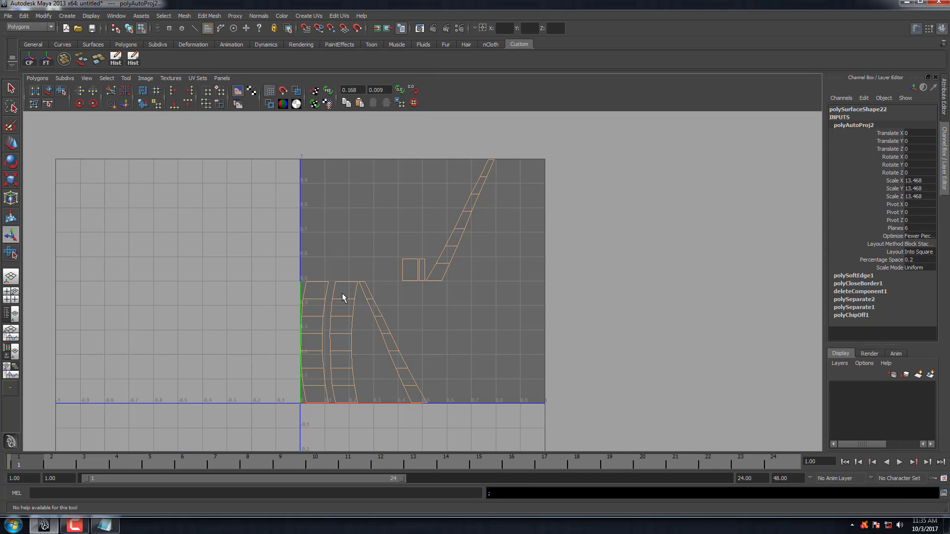
# Sew the leg's first strip border and middle strip edges with Move and Sew.
pyautogui.moveTo(342, 297); pyautogui.dragTo(341, 270, button='right')
pyautogui.click(335, 292)
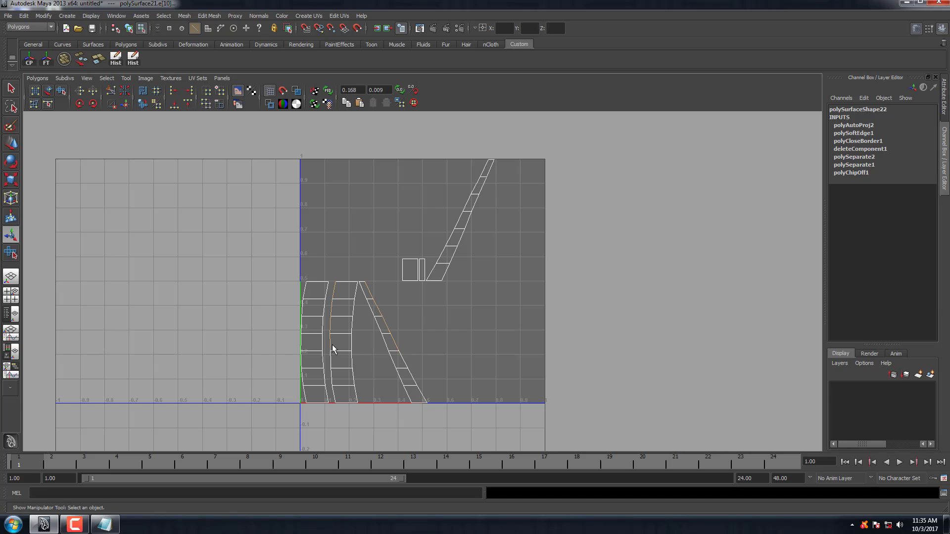
pyautogui.doubleClick(332, 364)
pyautogui.keyDown('shift'); pyautogui.moveTo(344, 356); pyautogui.dragTo(347, 335, button='right'); pyautogui.keyUp('shift')
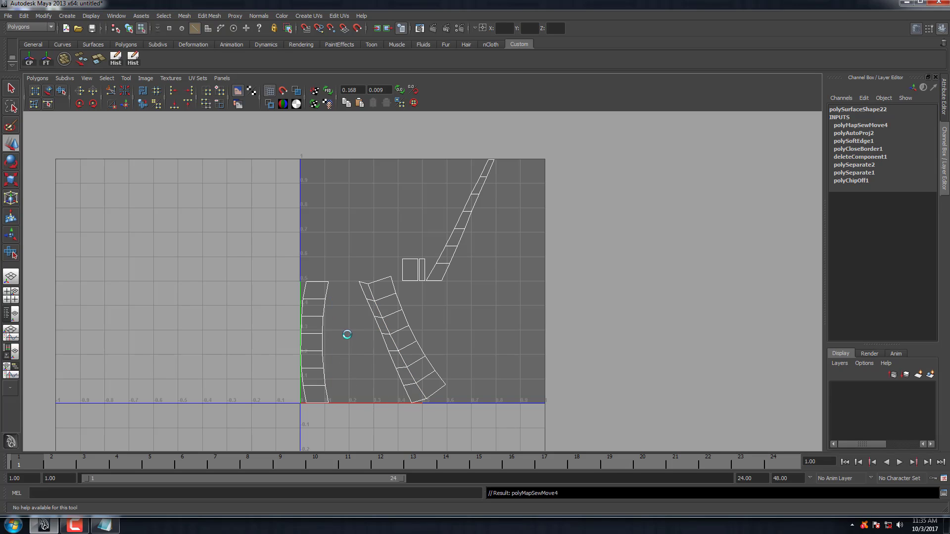
pyautogui.click(398, 294)
pyautogui.keyDown('shift'); pyautogui.click(401, 304); pyautogui.keyUp('shift')
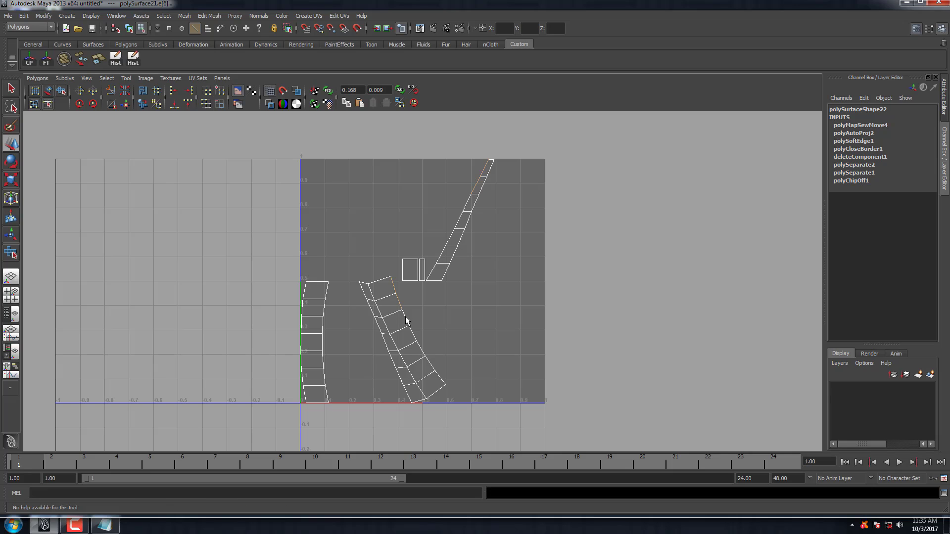
pyautogui.keyDown('shift'); pyautogui.click(416, 339); pyautogui.keyUp('shift')
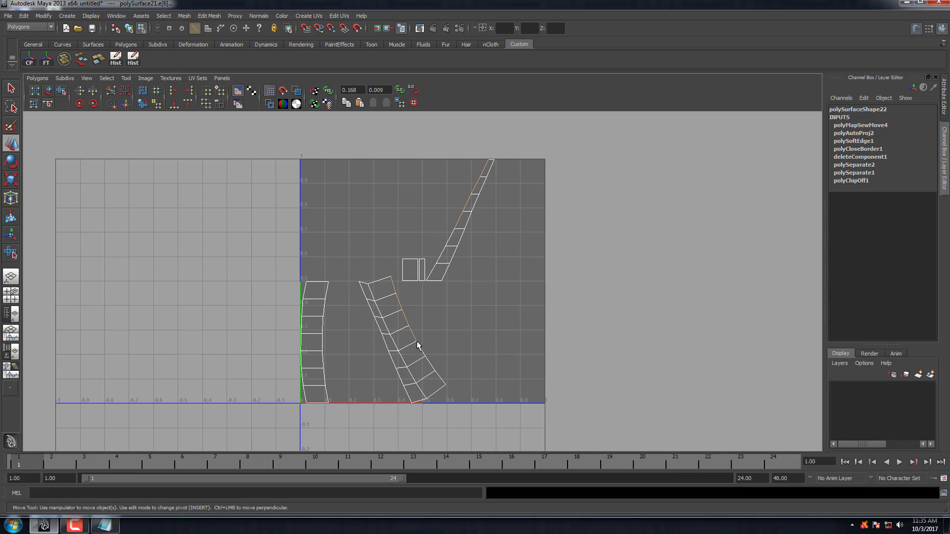
pyautogui.keyDown('shift'); pyautogui.click(431, 368); pyautogui.keyUp('shift')
pyautogui.keyDown('shift'); pyautogui.moveTo(446, 329); pyautogui.dragTo(444, 301, button='right'); pyautogui.keyUp('shift')
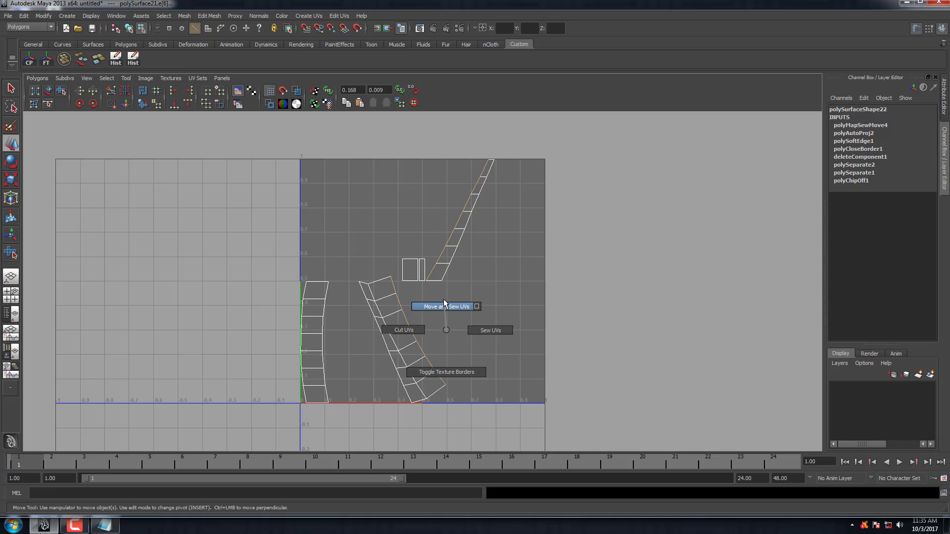
# Sew the left strip onto the tilted strip.
pyautogui.click(394, 281)
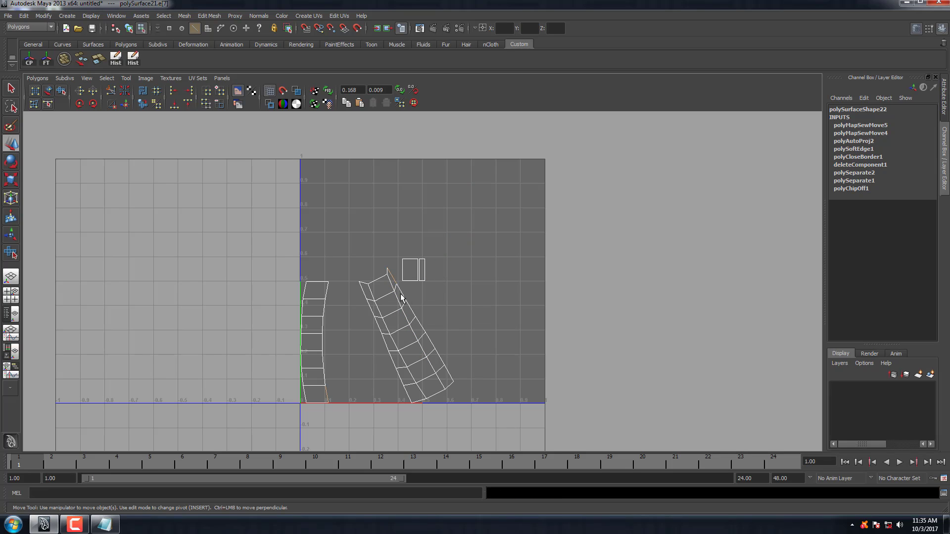
pyautogui.keyDown('shift'); pyautogui.click(402, 298); pyautogui.keyUp('shift')
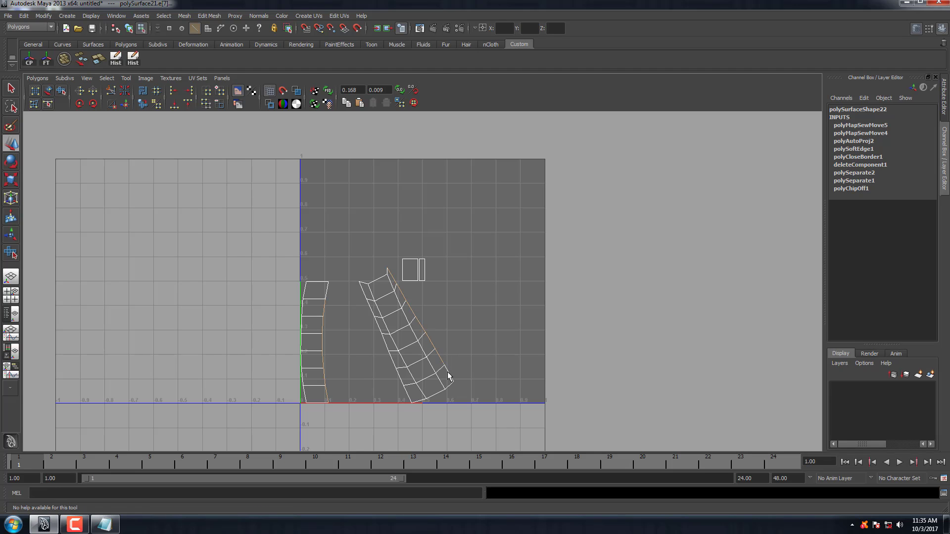
pyautogui.moveTo(457, 370)
pyautogui.keyDown('shift'); pyautogui.mouseDown(button='right')
pyautogui.moveTo(421, 366)
pyautogui.moveTo(484, 344)
pyautogui.moveTo(468, 289)
pyautogui.mouseUp(button='right'); pyautogui.keyUp('shift')
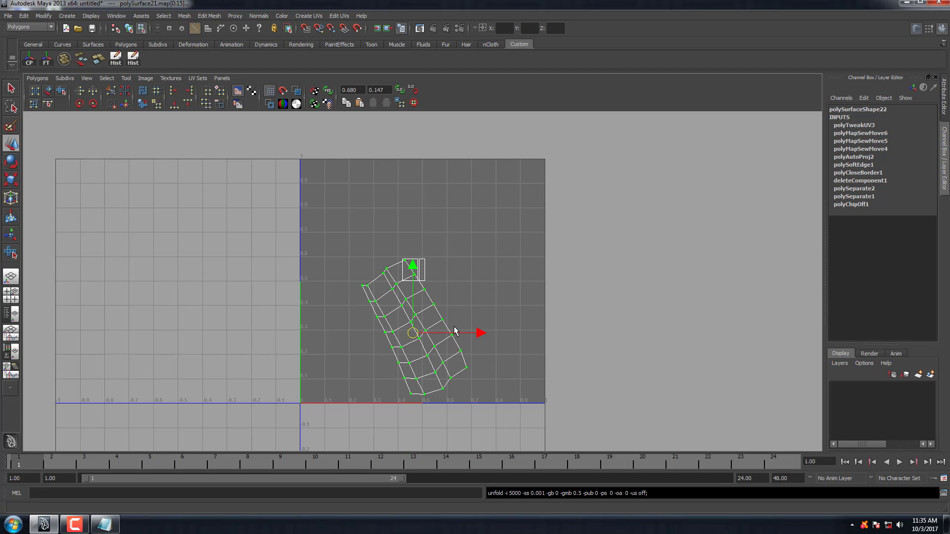
# Shift the leg's UV shell right and sew on the remaining seams and piece.
pyautogui.moveTo(414, 334); pyautogui.dragTo(511, 347)
pyautogui.click(467, 289)
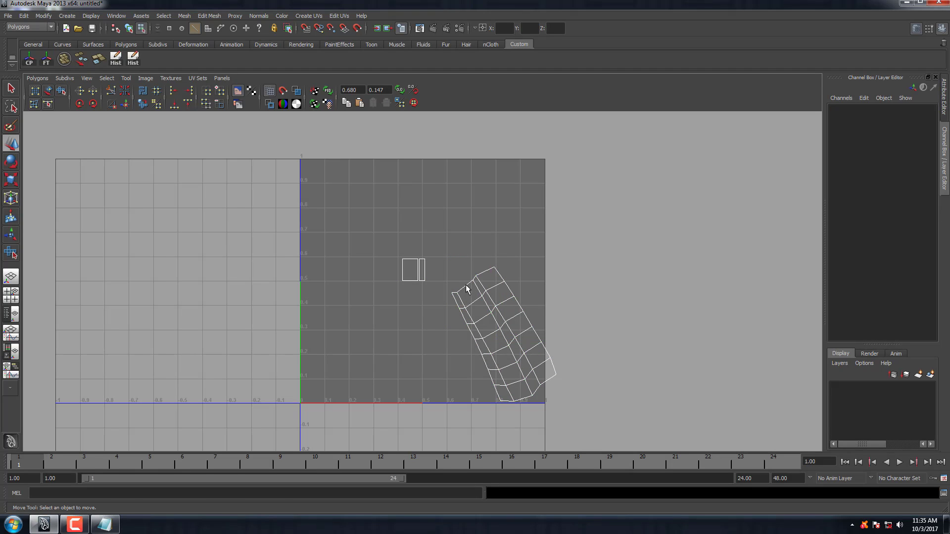
pyautogui.keyDown('shift'); pyautogui.moveTo(466, 285); pyautogui.dragTo(453, 253, button='right'); pyautogui.keyUp('shift')
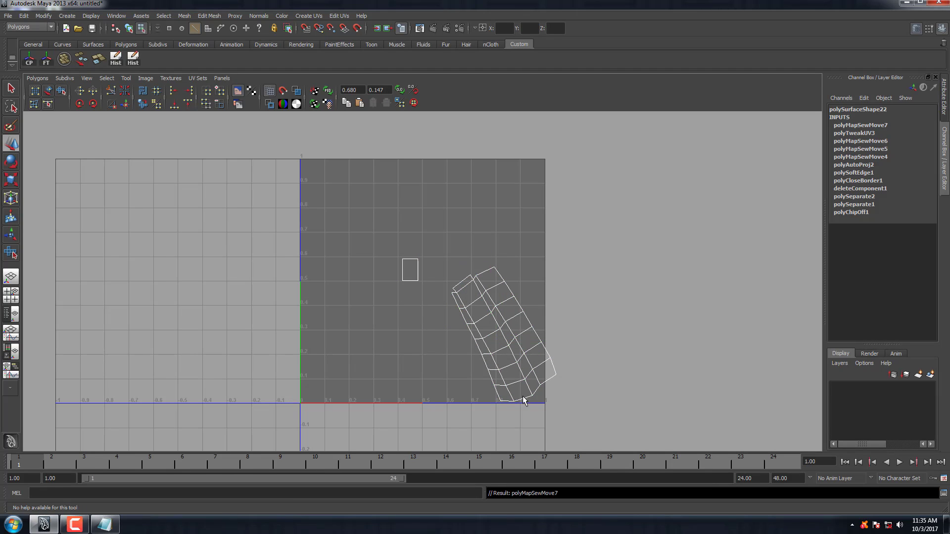
pyautogui.click(524, 399)
pyautogui.moveTo(526, 401)
pyautogui.keyDown('shift'); pyautogui.mouseDown(button='right')
pyautogui.moveTo(529, 346)
pyautogui.moveTo(576, 338)
pyautogui.mouseUp(button='right'); pyautogui.keyUp('shift')
# Unfold and lay out all the leg's UVs, rotate the shell upright, and cancel saving.
pyautogui.press('w')
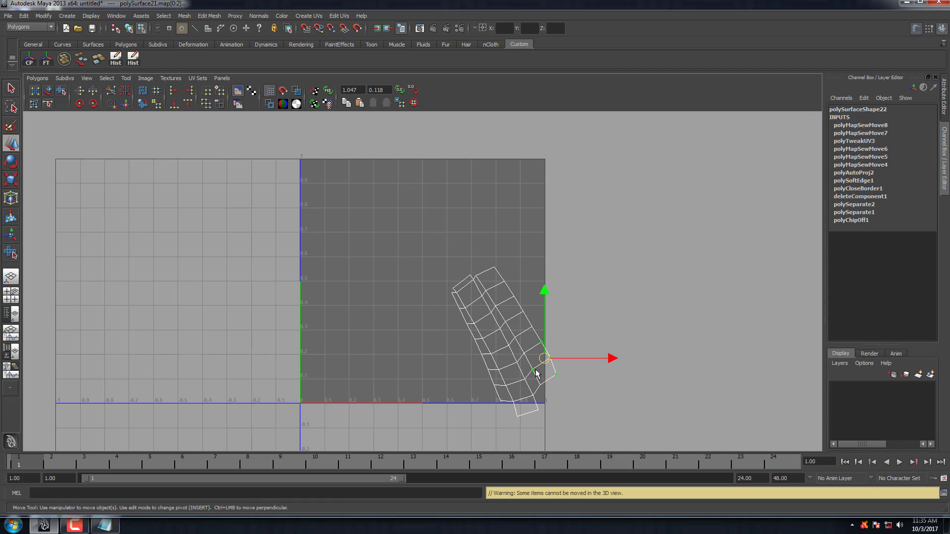
pyautogui.keyDown('shift'); pyautogui.moveTo(536, 373); pyautogui.dragTo(530, 252, button='right'); pyautogui.keyUp('shift')
pyautogui.click(510, 262)
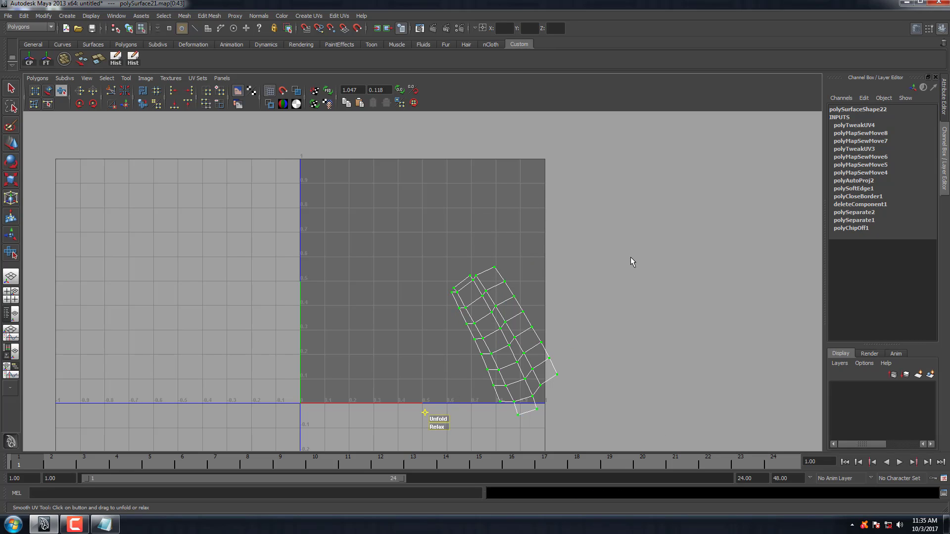
pyautogui.keyDown('shift'); pyautogui.moveTo(618, 228); pyautogui.dragTo(432, 226, button='right'); pyautogui.keyUp('shift')
pyautogui.press('w')
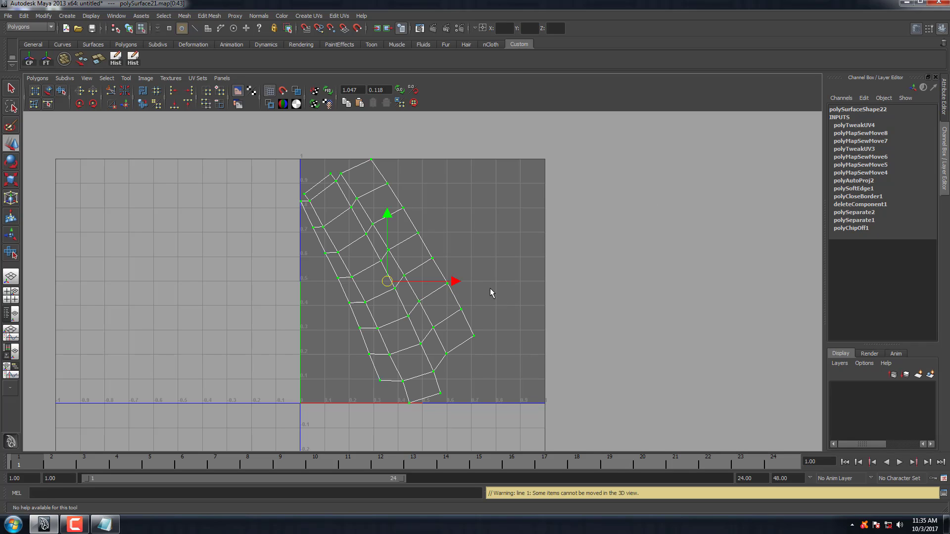
pyautogui.press('e')
pyautogui.moveTo(452, 288); pyautogui.dragTo(430, 310)
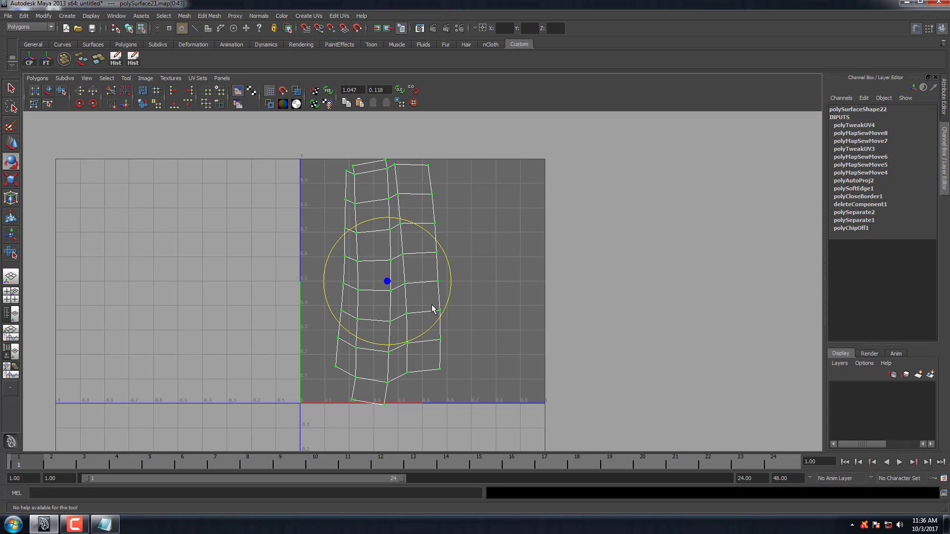
pyautogui.hotkey('ctrl', 's')
pyautogui.press('Escape')
# Return to the perspective view in object mode and select the top beam.
pyautogui.press('space')
pyautogui.press('space')
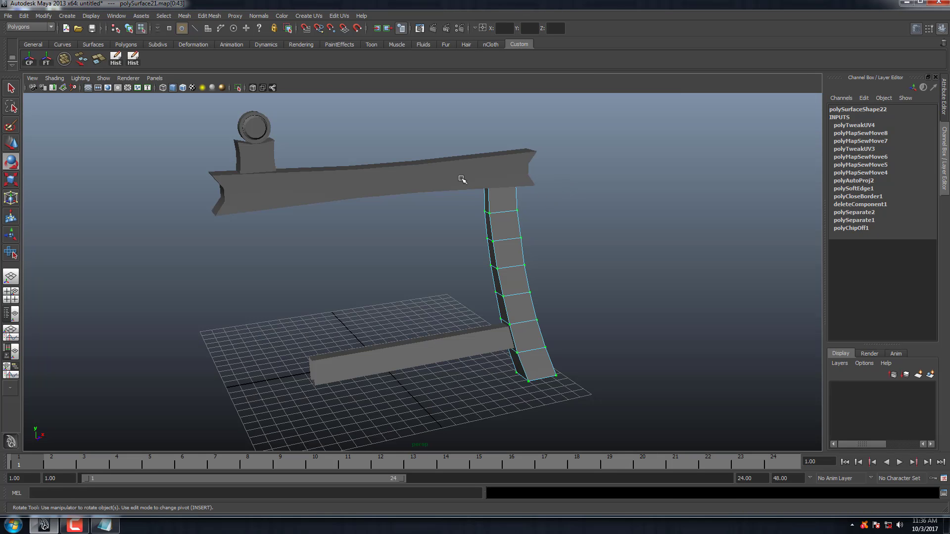
pyautogui.press('F8')
pyautogui.click(589, 178)
pyautogui.click(451, 180)
pyautogui.keyDown('alt'); pyautogui.moveTo(397, 186); pyautogui.dragTo(445, 254, button='right'); pyautogui.keyUp('alt')
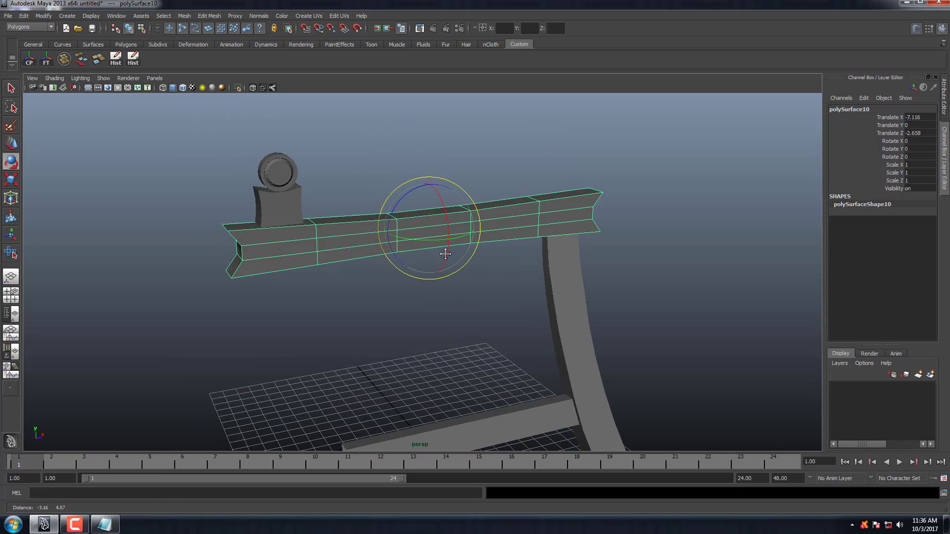
pyautogui.keyDown('alt'); pyautogui.moveTo(445, 254); pyautogui.dragTo(415, 237); pyautogui.keyUp('alt')
# Apply Automatic Mapping to the top beam and show its UV layout.
pyautogui.click(309, 15)
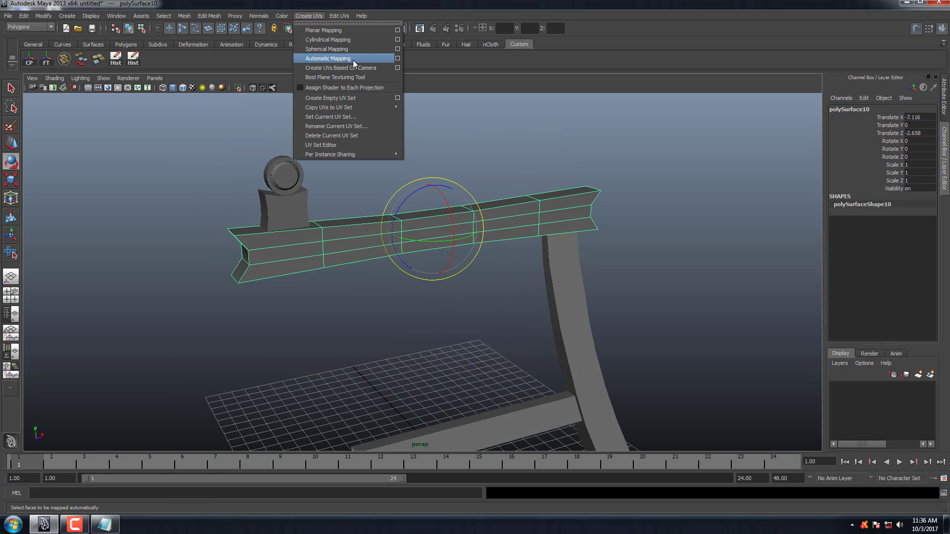
pyautogui.click(376, 58)
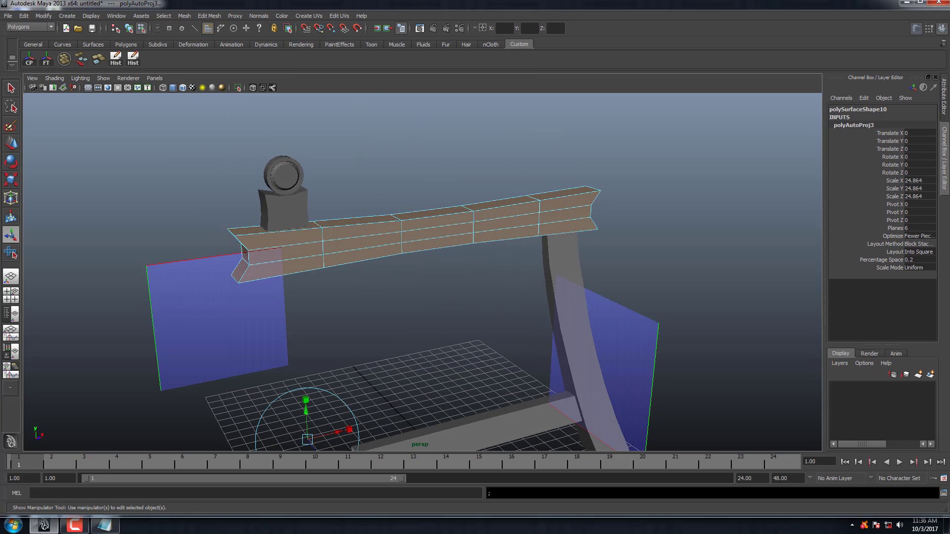
pyautogui.scroll(-3, 483, 302)
pyautogui.press('space')
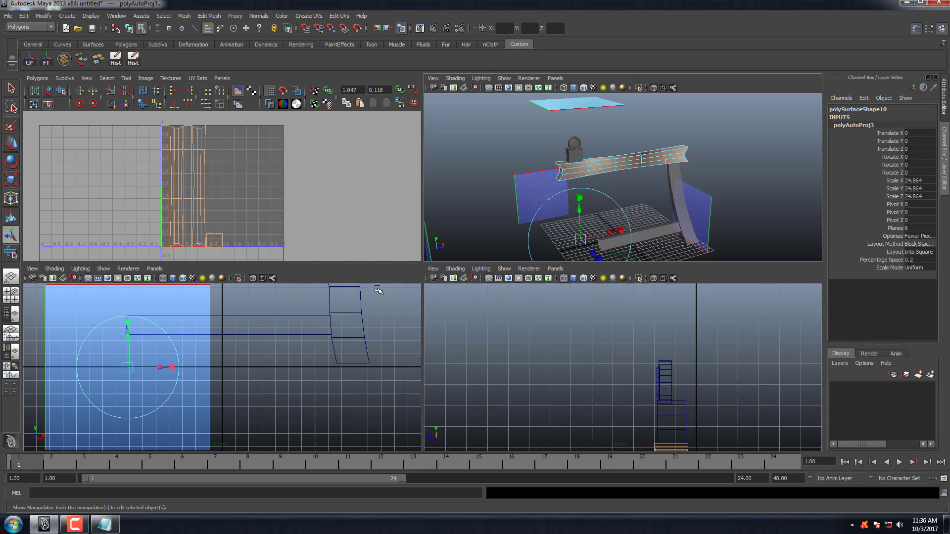
pyautogui.press('space')
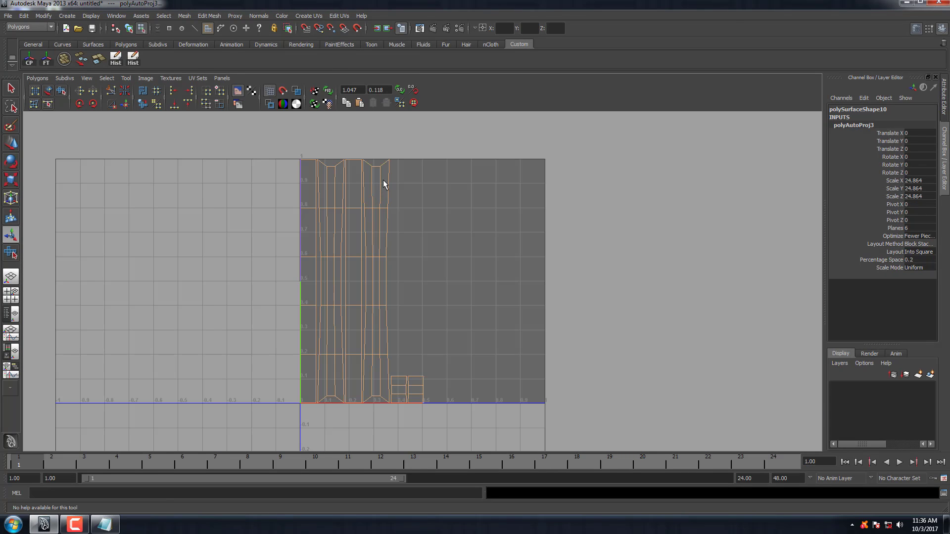
# Spread the beam's overlapping UV strips apart, one right and one left of the square.
pyautogui.moveTo(382, 180)
pyautogui.mouseDown(button='right')
pyautogui.moveTo(396, 157)
pyautogui.moveTo(426, 147)
pyautogui.mouseUp(button='right')
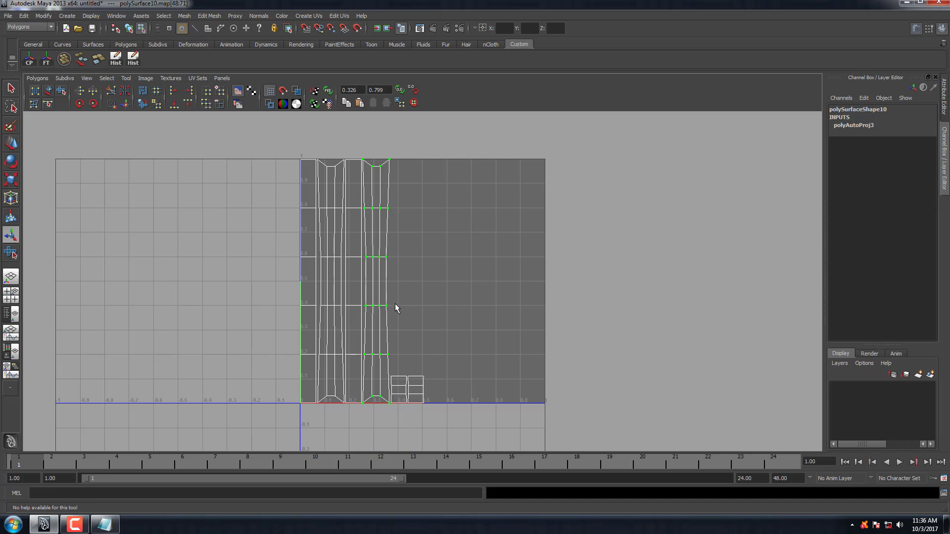
pyautogui.press('w')
pyautogui.moveTo(377, 286); pyautogui.dragTo(474, 267)
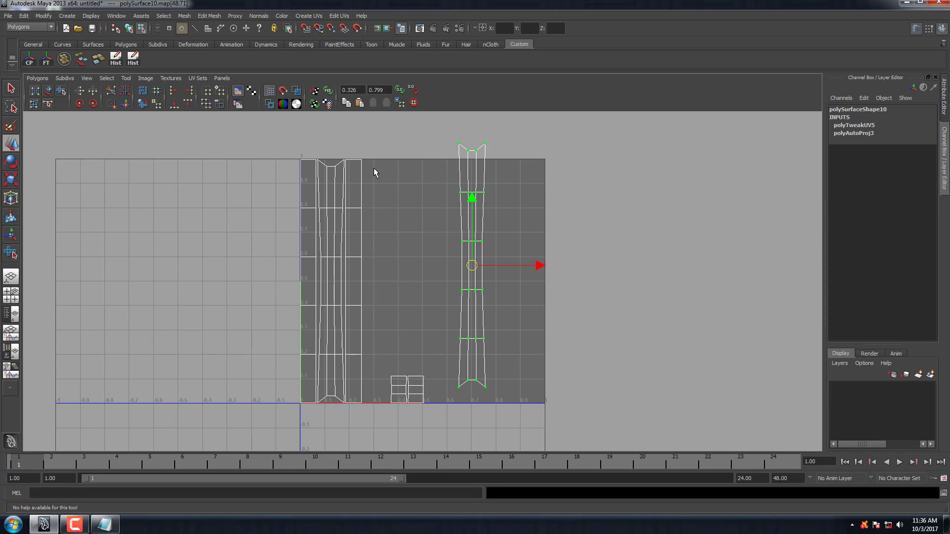
pyautogui.click(359, 161)
pyautogui.keyDown('ctrl'); pyautogui.moveTo(360, 162); pyautogui.dragTo(423, 139, button='right'); pyautogui.keyUp('ctrl')
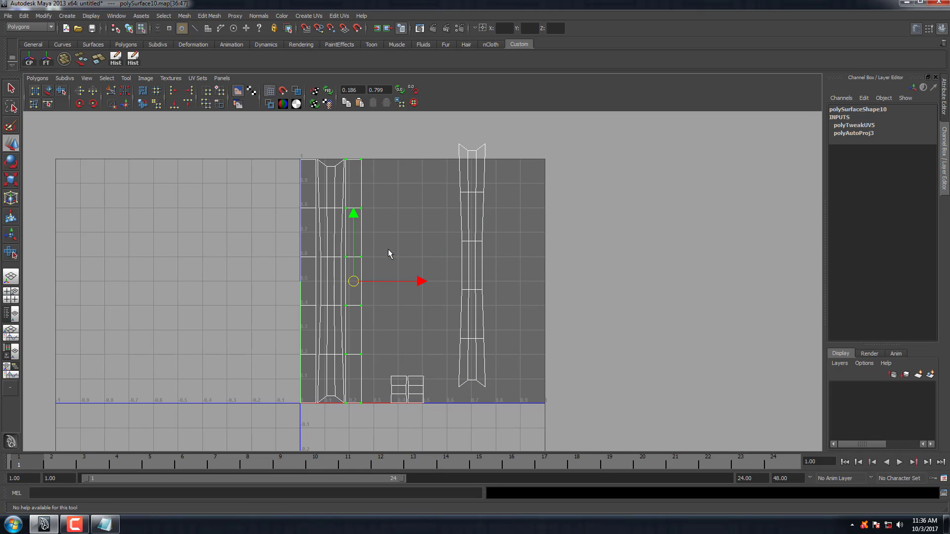
pyautogui.moveTo(353, 280); pyautogui.dragTo(389, 236)
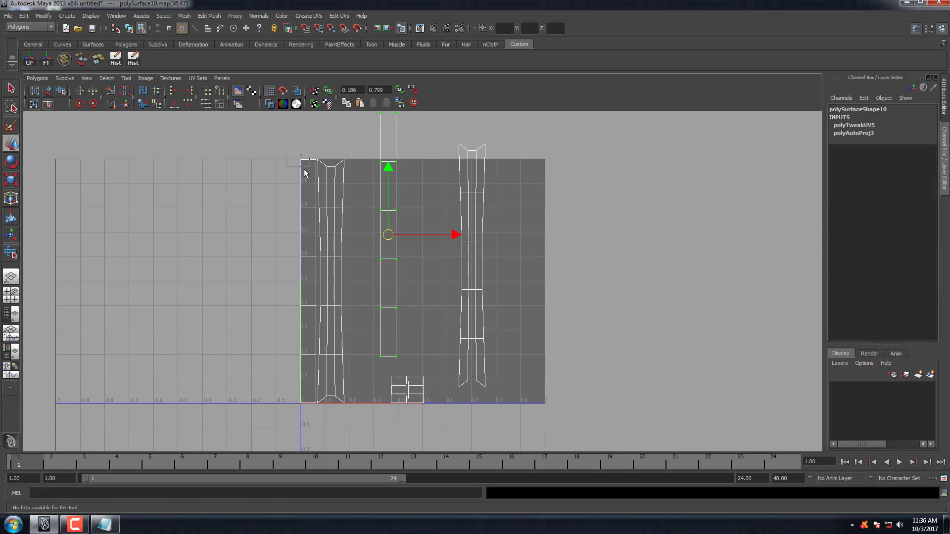
pyautogui.moveTo(287, 156); pyautogui.dragTo(304, 173)
pyautogui.keyDown('ctrl'); pyautogui.moveTo(305, 173); pyautogui.dragTo(346, 149, button='right'); pyautogui.keyUp('ctrl')
pyautogui.moveTo(310, 280); pyautogui.dragTo(264, 264)
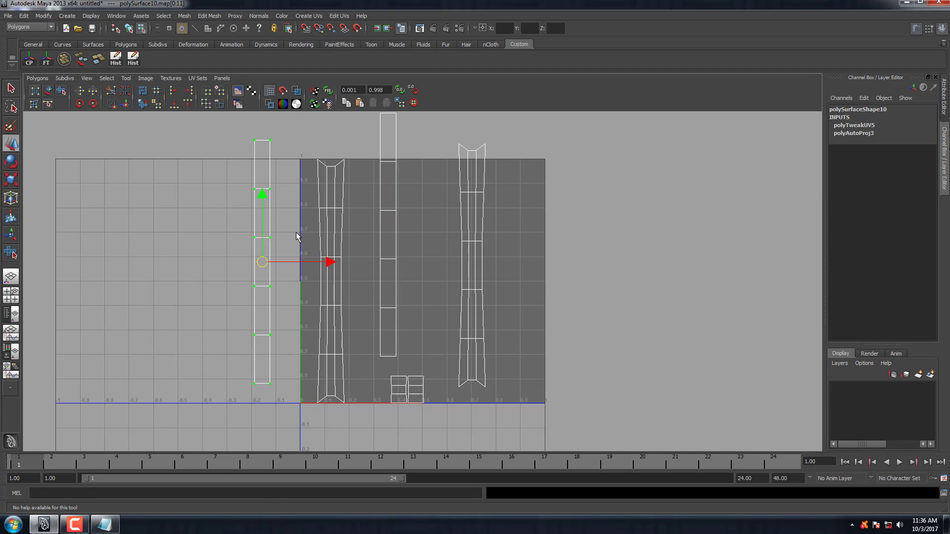
# Select the left strip's side border edges and sew it onto the first shell.
pyautogui.moveTo(329, 206); pyautogui.dragTo(328, 180, button='right')
pyautogui.click(318, 192)
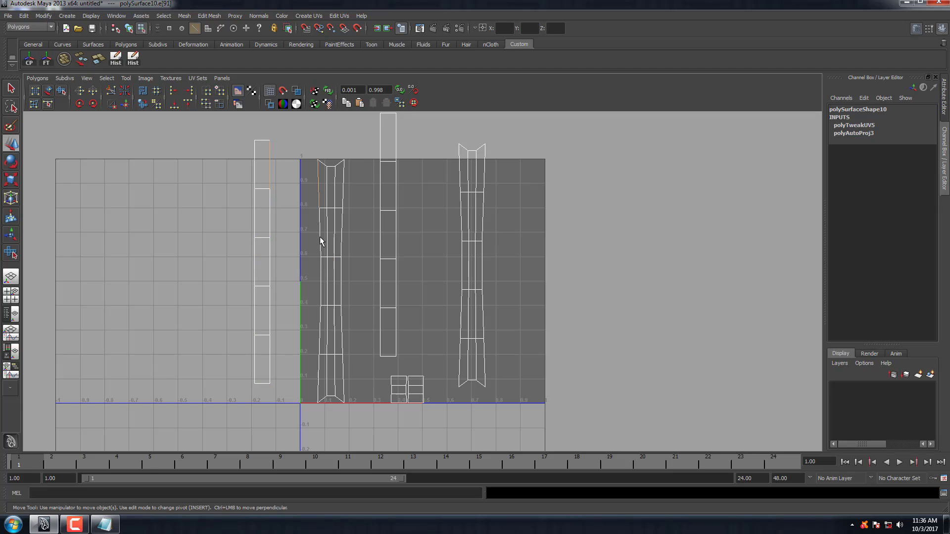
pyautogui.click(320, 236)
pyautogui.moveTo(271, 257)
pyautogui.mouseDown()
pyautogui.moveTo(271, 355)
pyautogui.moveTo(262, 336)
pyautogui.mouseUp()
pyautogui.moveTo(239, 242); pyautogui.dragTo(253, 334)
pyautogui.moveTo(261, 370); pyautogui.dragTo(263, 372)
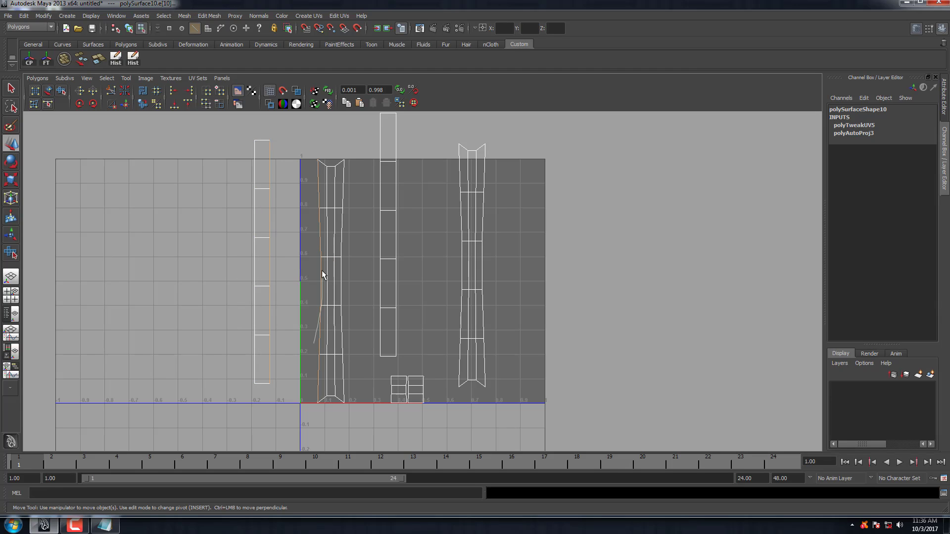
# Sew the middle and remaining strips onto the shell along their seam edges.
pyautogui.click(342, 191)
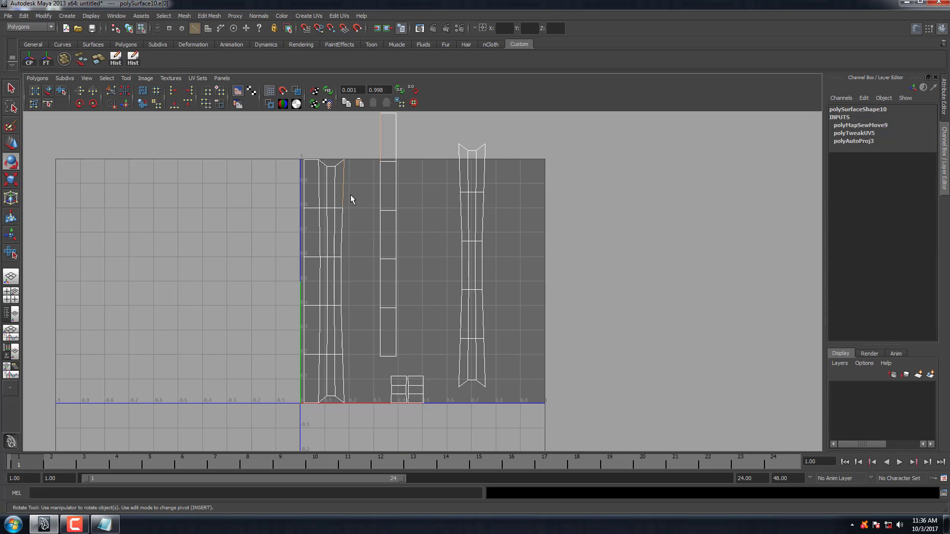
pyautogui.keyDown('shift'); pyautogui.moveTo(340, 230); pyautogui.dragTo(357, 309); pyautogui.keyUp('shift')
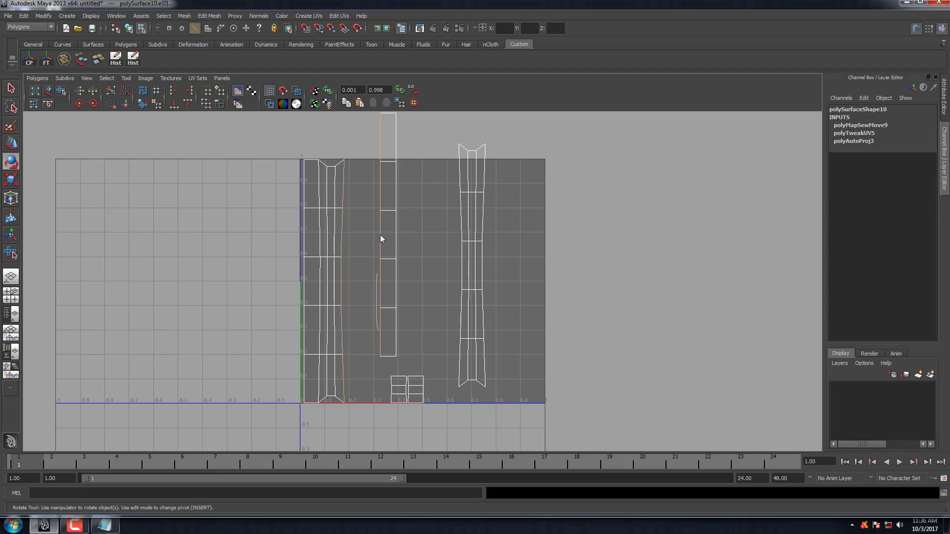
pyautogui.keyDown('shift'); pyautogui.moveTo(380, 234); pyautogui.dragTo(379, 201, button='right'); pyautogui.keyUp('shift')
pyautogui.click(348, 182)
pyautogui.moveTo(374, 184); pyautogui.dragTo(355, 364)
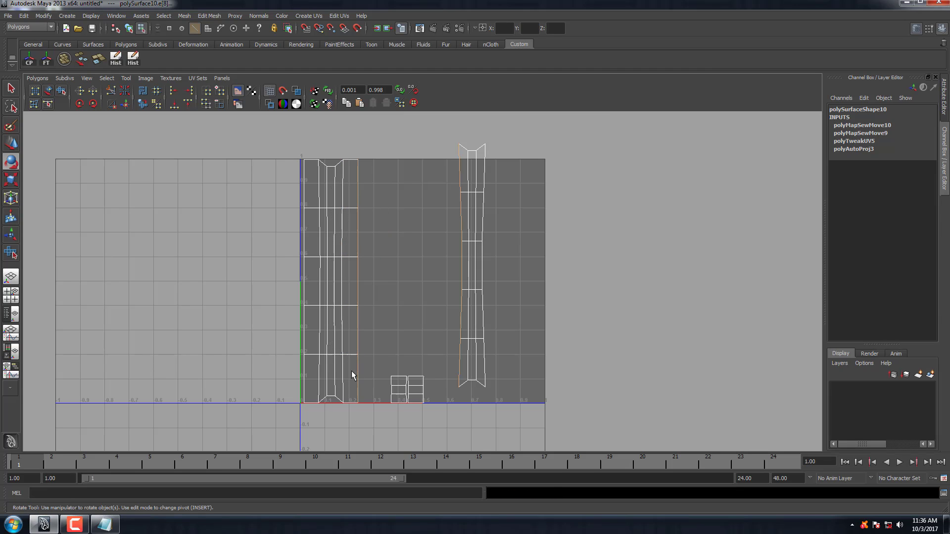
pyautogui.keyDown('shift'); pyautogui.moveTo(400, 304); pyautogui.dragTo(424, 182, button='right'); pyautogui.keyUp('shift')
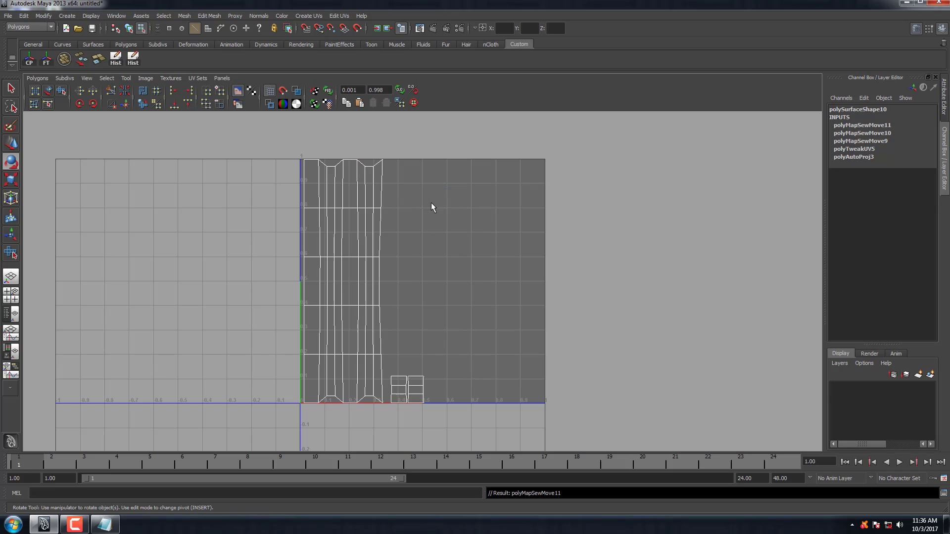
# Sew the top and bottom end pieces onto the strip and unfold the combined shell.
pyautogui.click(374, 170)
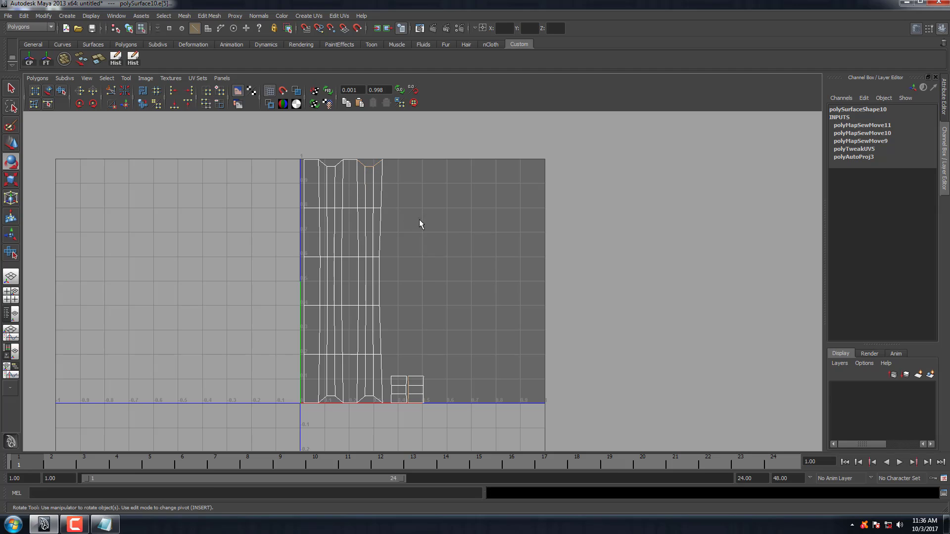
pyautogui.keyDown('shift'); pyautogui.moveTo(419, 219); pyautogui.dragTo(467, 150, button='right'); pyautogui.keyUp('shift')
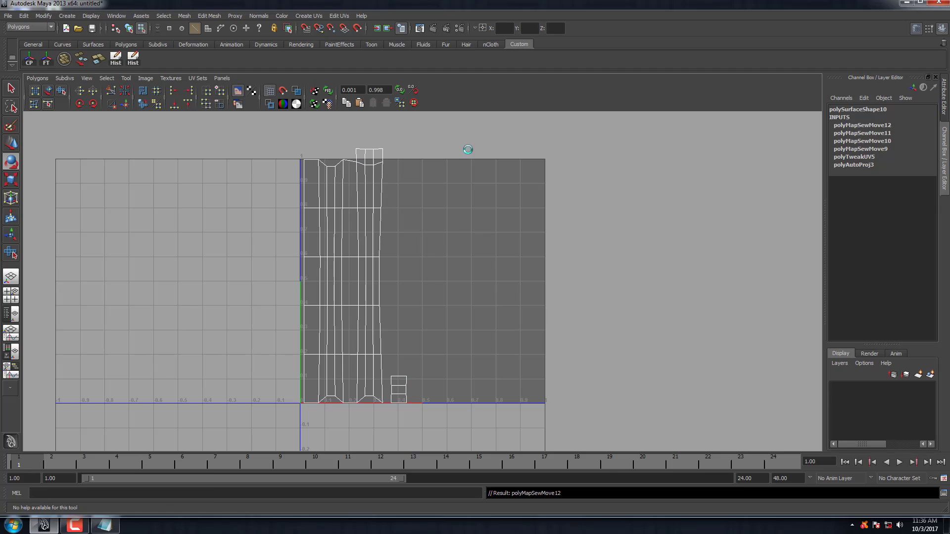
pyautogui.click(368, 398)
pyautogui.keyDown('shift'); pyautogui.moveTo(383, 368); pyautogui.dragTo(460, 274, button='right'); pyautogui.keyUp('shift')
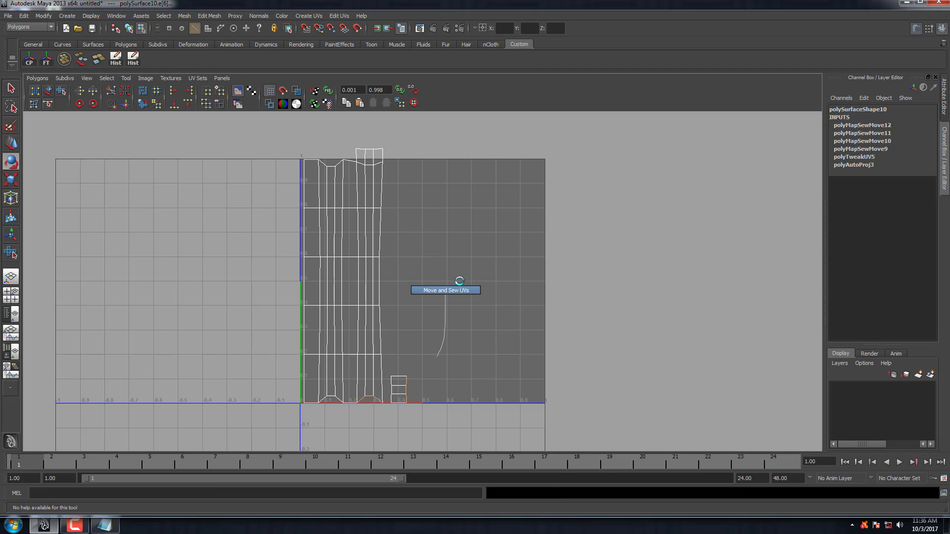
pyautogui.press('e')
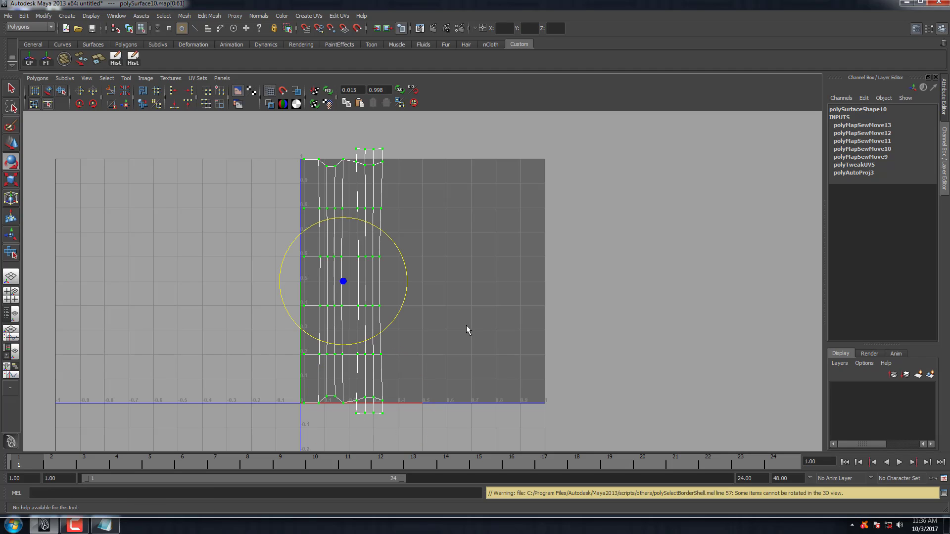
pyautogui.moveTo(466, 325)
pyautogui.keyDown('shift'); pyautogui.mouseDown(button='right')
pyautogui.moveTo(420, 268)
pyautogui.moveTo(449, 272)
pyautogui.mouseUp(button='right'); pyautogui.keyUp('shift')
# Relax and re-unfold the top beam's UV strip, then fit it inside the 0–1 square.
pyautogui.moveTo(292, 389); pyautogui.dragTo(299, 389)
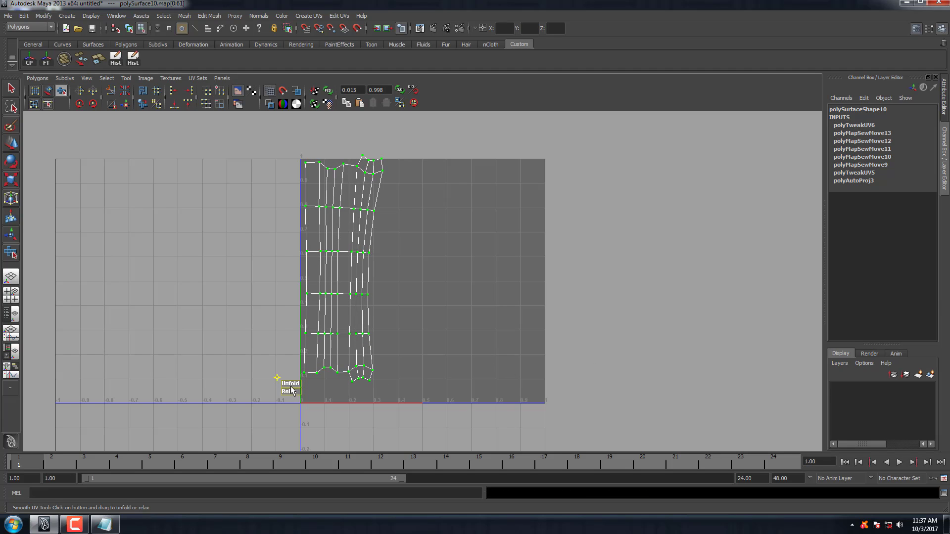
pyautogui.press('w')
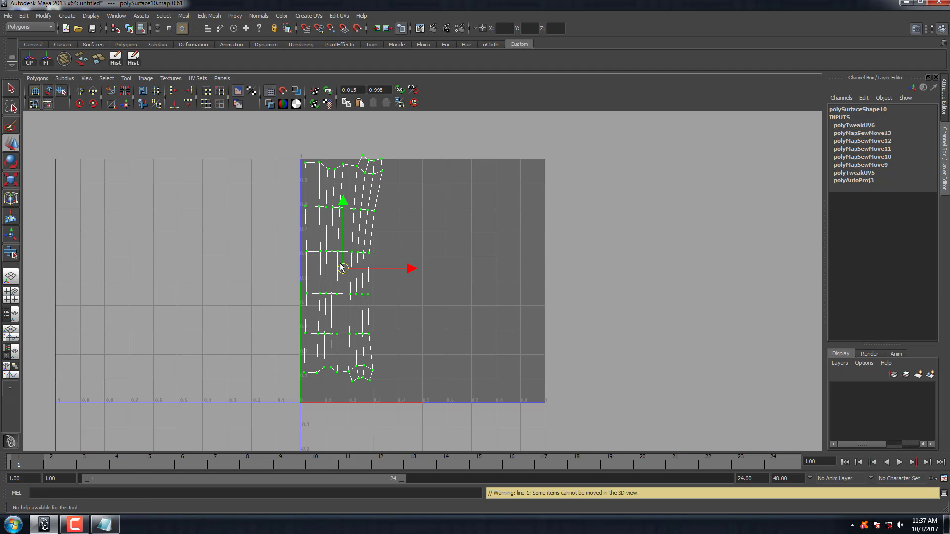
pyautogui.moveTo(343, 268); pyautogui.dragTo(627, 270)
pyautogui.keyDown('alt'); pyautogui.moveTo(660, 273); pyautogui.dragTo(521, 273, button='middle'); pyautogui.keyUp('alt')
pyautogui.keyDown('shift'); pyautogui.moveTo(568, 268); pyautogui.dragTo(559, 227, button='right'); pyautogui.keyUp('shift')
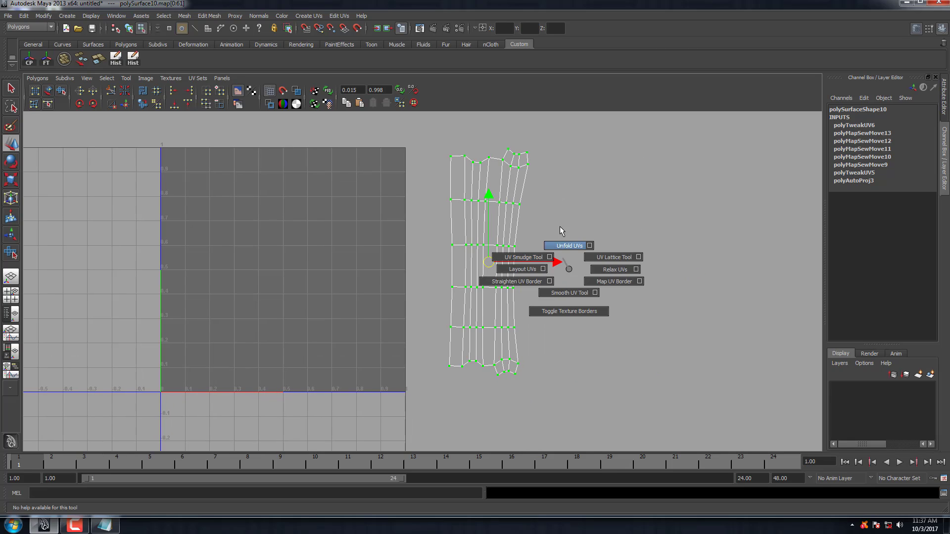
pyautogui.keyDown('shift'); pyautogui.moveTo(483, 210); pyautogui.dragTo(483, 235, button='right'); pyautogui.keyUp('shift')
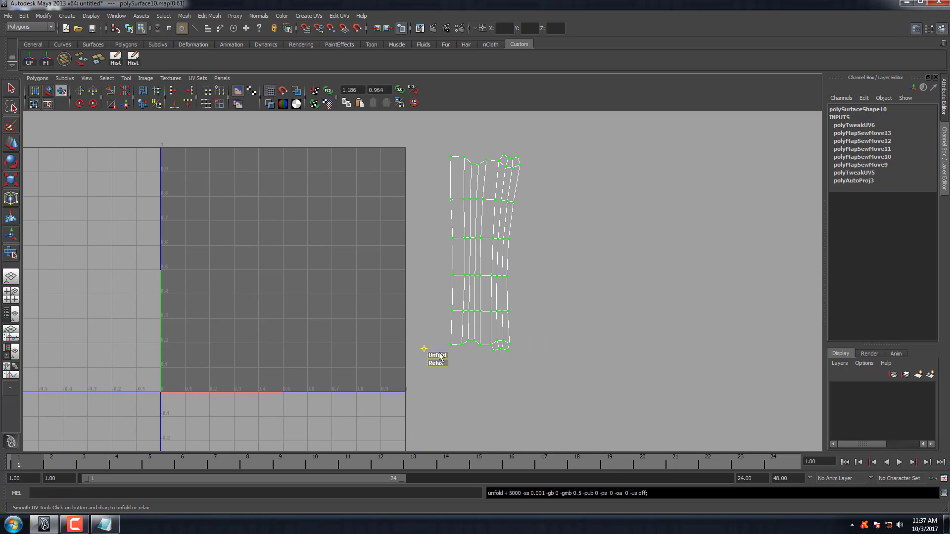
pyautogui.moveTo(440, 357); pyautogui.dragTo(448, 357)
pyautogui.press('w')
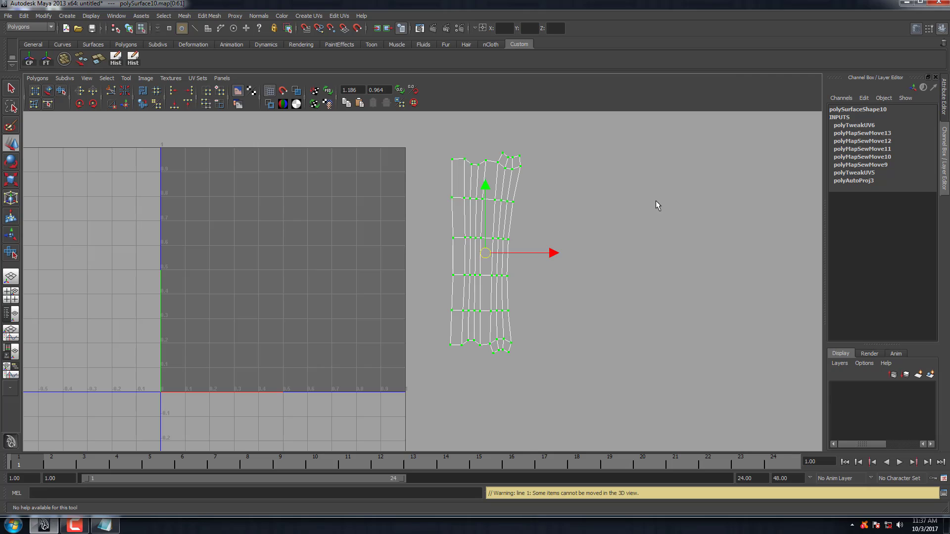
pyautogui.keyDown('shift'); pyautogui.moveTo(656, 201); pyautogui.dragTo(455, 199, button='right'); pyautogui.keyUp('shift')
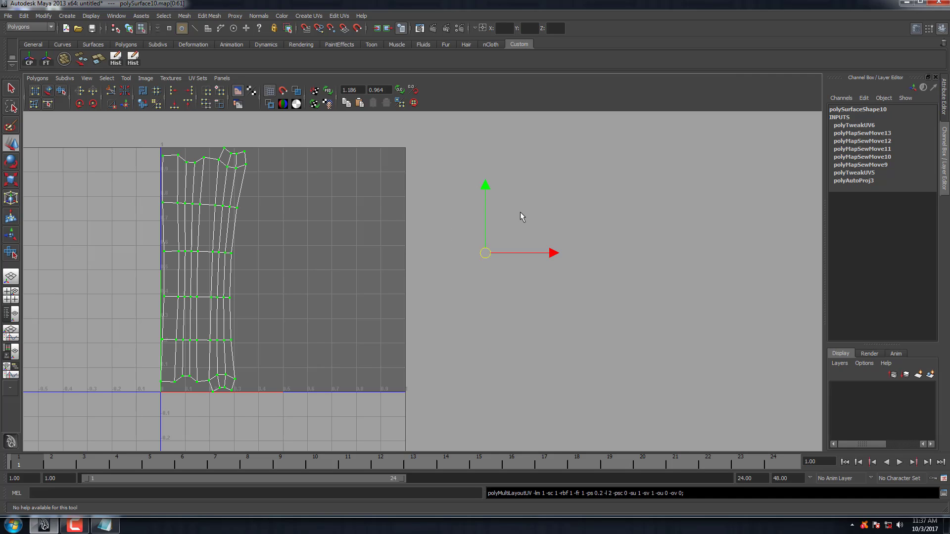
# Save the scene as Berigate_07.mb in E:\Z Autodesk_Maya_2013, based on Berigate_06.mb.
pyautogui.hotkey('ctrl', 'shift', 's')
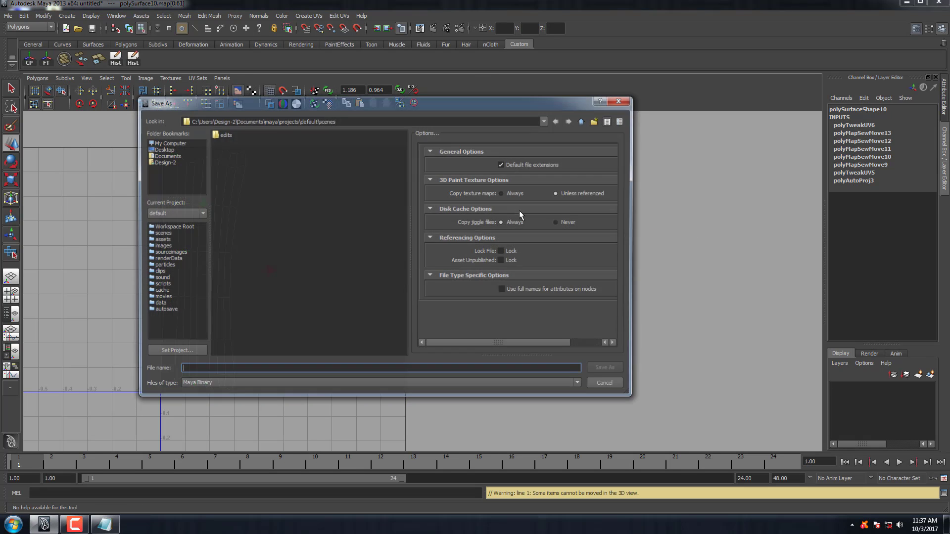
pyautogui.press('Escape')
pyautogui.hotkey('ctrl', 'shift', 's')
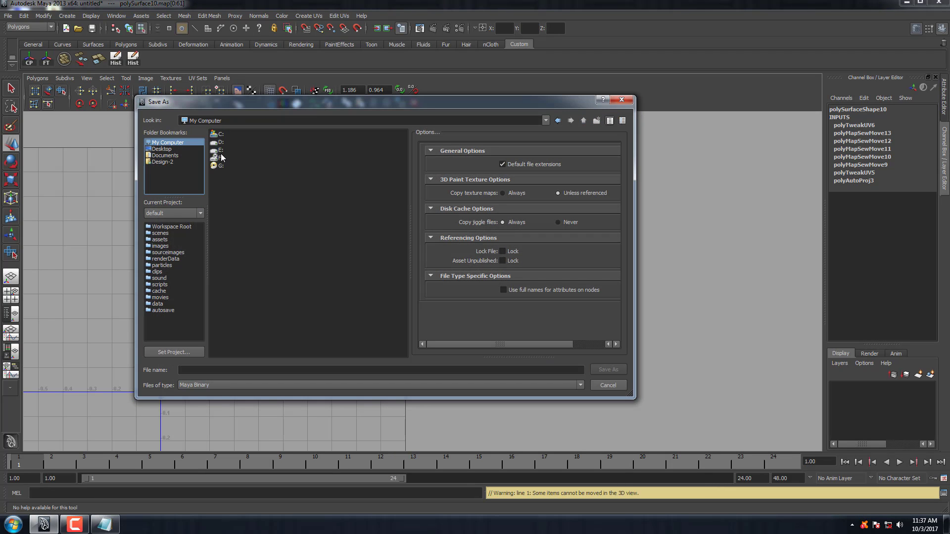
pyautogui.doubleClick(221, 150)
pyautogui.doubleClick(236, 151)
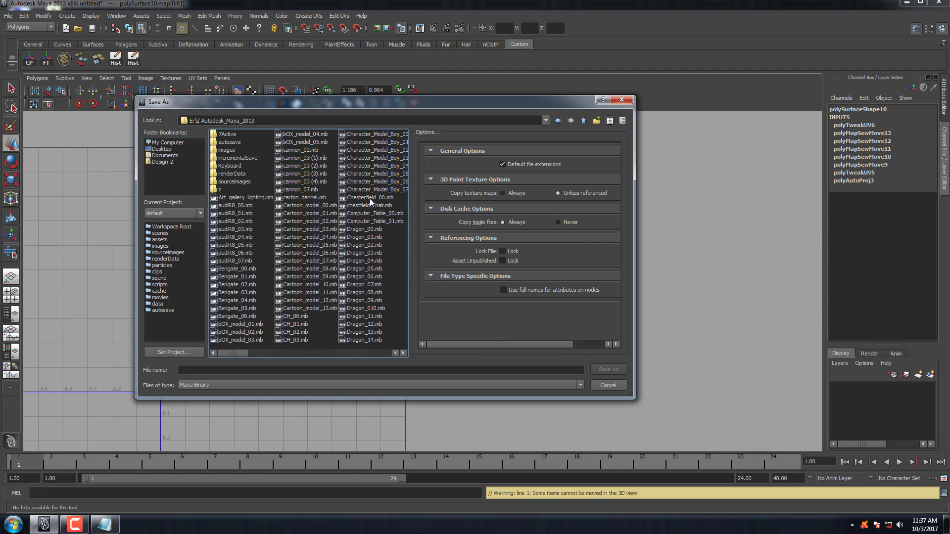
pyautogui.click(250, 317)
pyautogui.moveTo(206, 372); pyautogui.dragTo(279, 370)
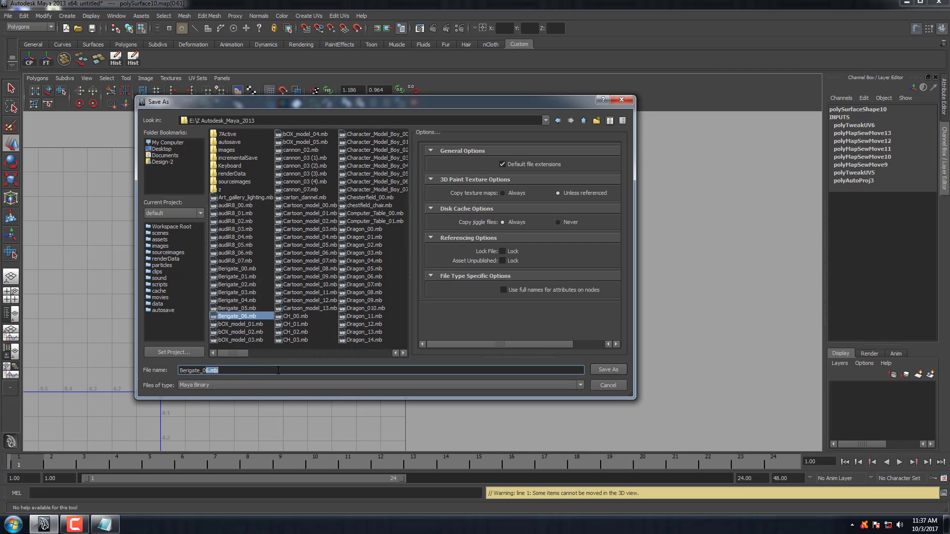
pyautogui.write('7')
pyautogui.press('Return')
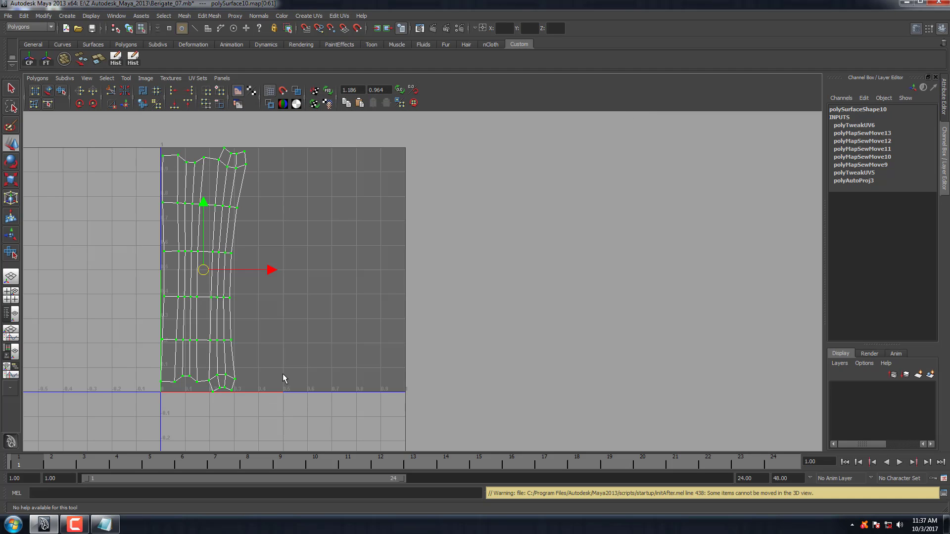
# Select the small block on the beam and apply Automatic Mapping to it.
pyautogui.press('space')
pyautogui.press('space')
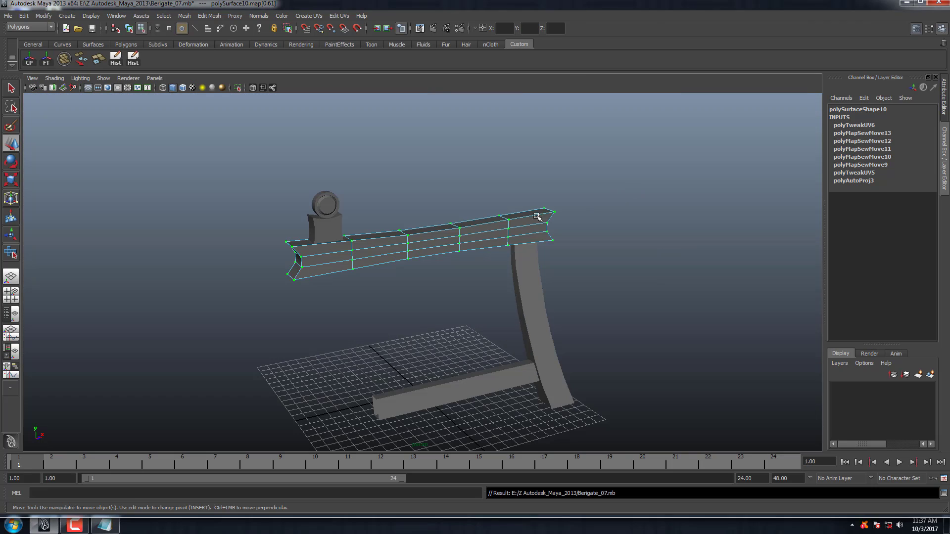
pyautogui.moveTo(390, 253); pyautogui.dragTo(530, 143, button='right')
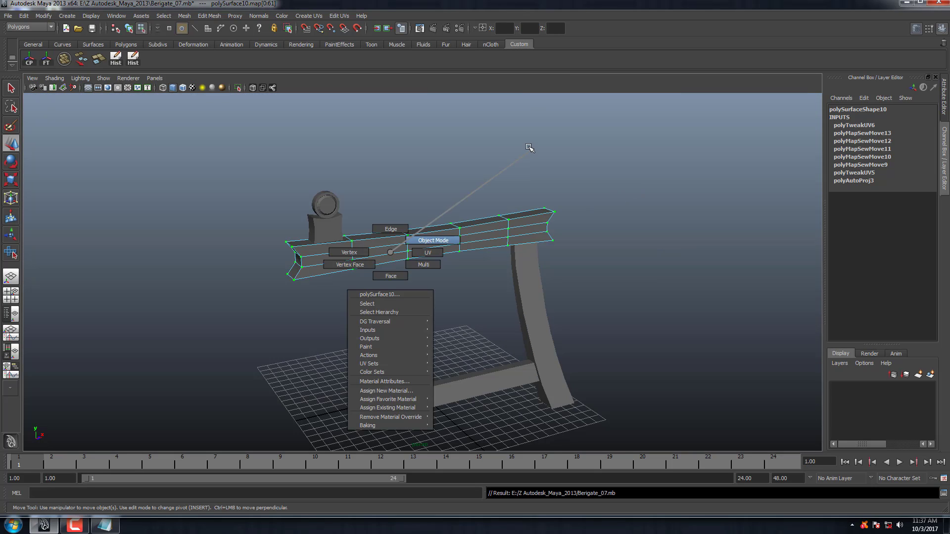
pyautogui.click(324, 226)
pyautogui.press('f')
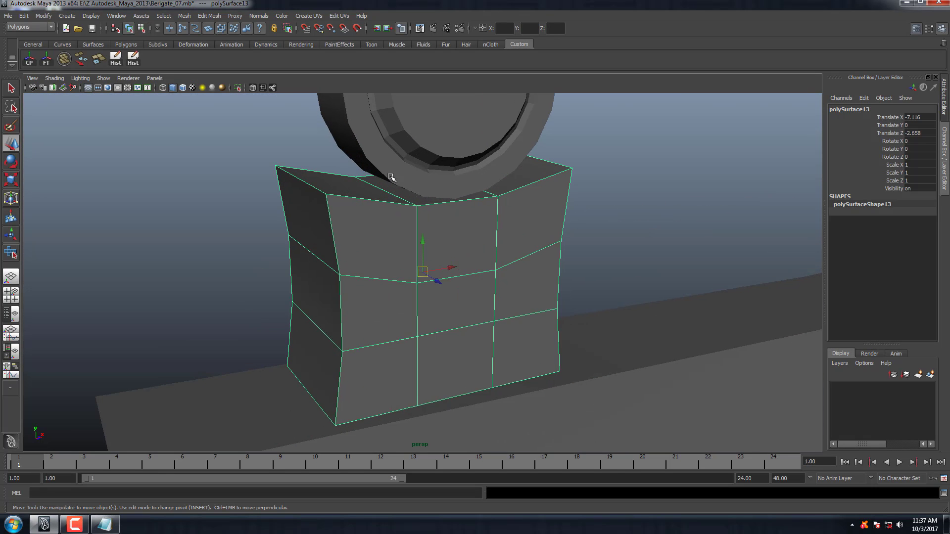
pyautogui.click(308, 16)
pyautogui.click(328, 58)
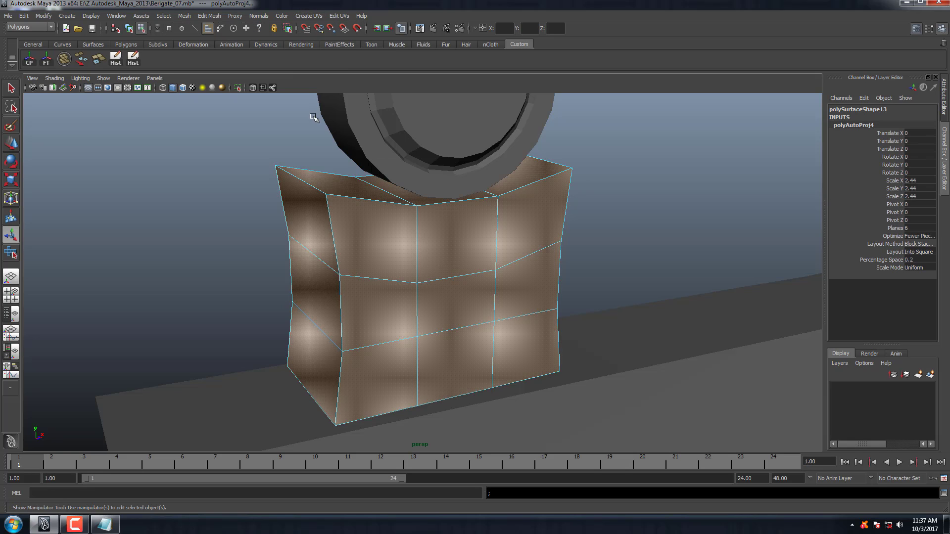
pyautogui.press('space')
pyautogui.press('space')
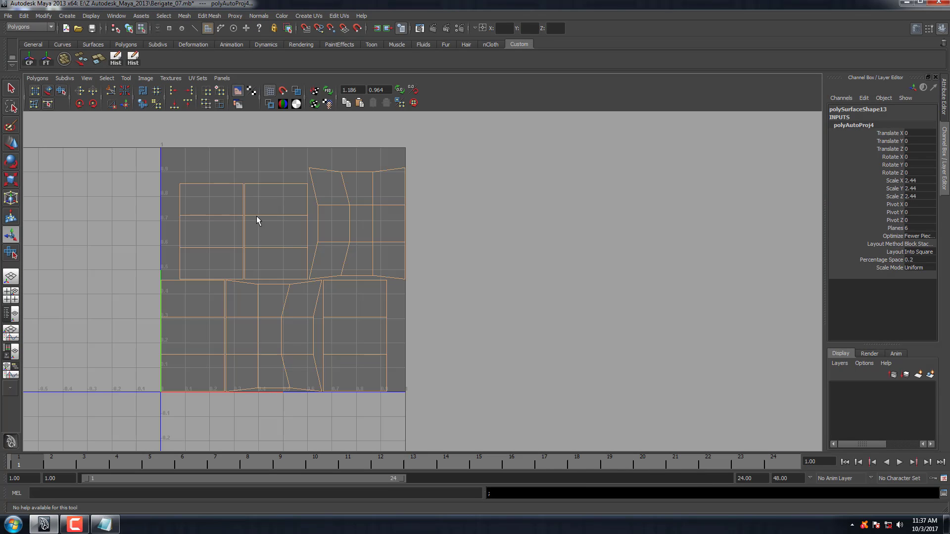
# Sew the left UV piece onto the top-right piece and move that shell beside the square.
pyautogui.moveTo(300, 200); pyautogui.dragTo(304, 170, button='right')
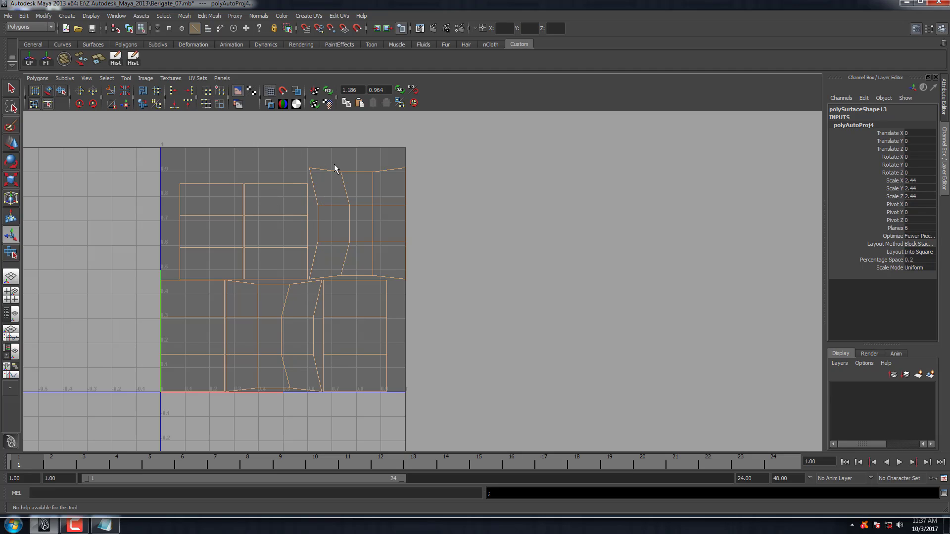
pyautogui.click(372, 193)
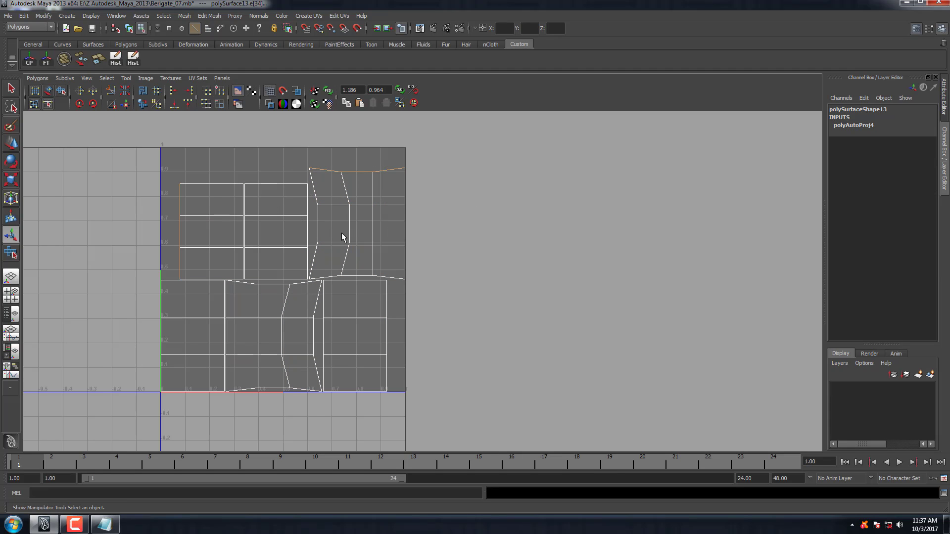
pyautogui.keyDown('shift'); pyautogui.moveTo(438, 219); pyautogui.dragTo(468, 221, button='right'); pyautogui.keyUp('shift')
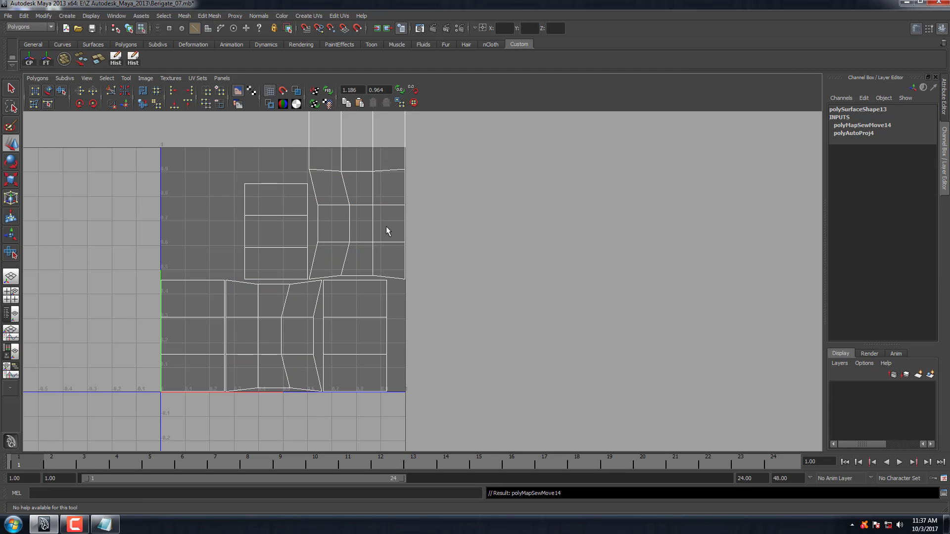
pyautogui.keyDown('ctrl'); pyautogui.moveTo(387, 231); pyautogui.dragTo(425, 195, button='right'); pyautogui.keyUp('ctrl')
pyautogui.moveTo(424, 199); pyautogui.dragTo(548, 196)
pyautogui.rightClick(474, 280)
pyautogui.moveTo(460, 267); pyautogui.dragTo(512, 292)
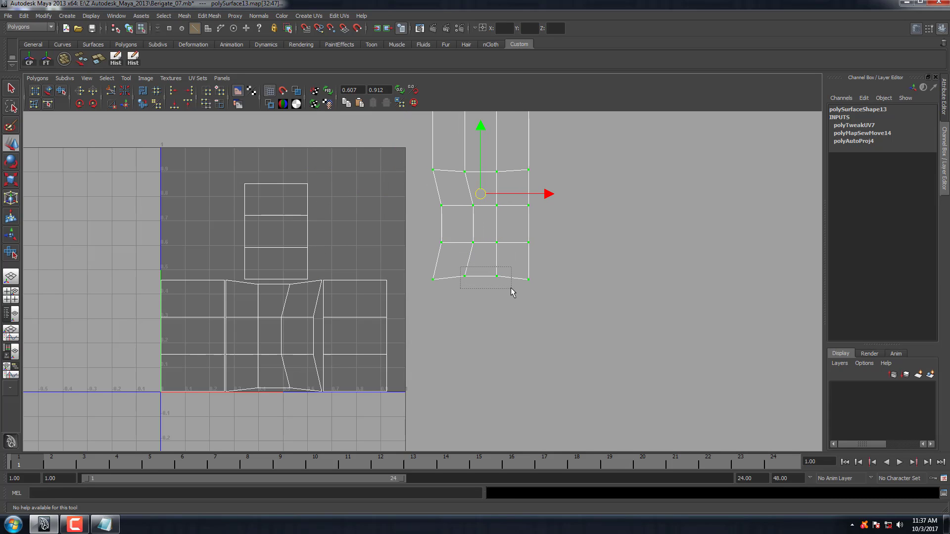
# Sew the three-quad piece and the lower shell's columns onto the right shell.
pyautogui.press('F10')
pyautogui.click(507, 242)
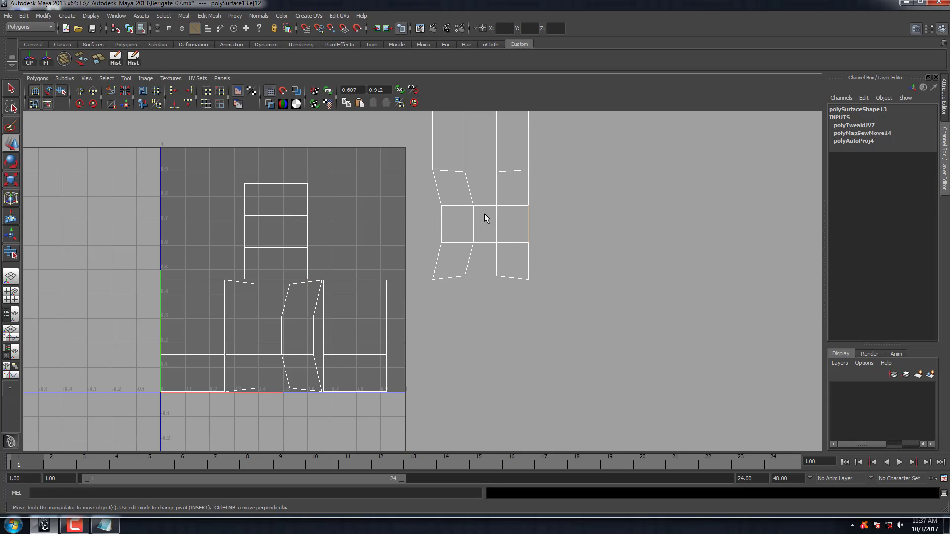
pyautogui.keyDown('shift'); pyautogui.moveTo(477, 268); pyautogui.dragTo(464, 208, button='right'); pyautogui.keyUp('shift')
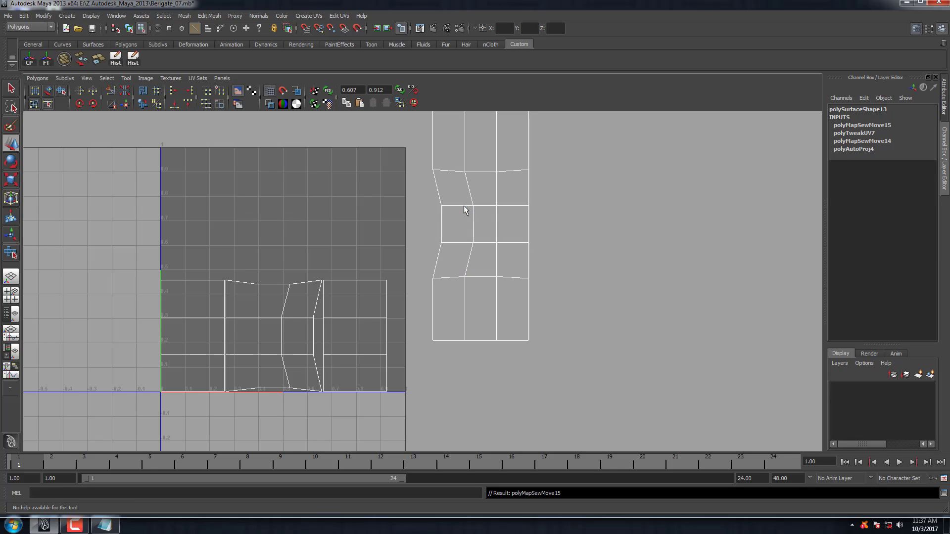
pyautogui.scroll(-2, 477, 275)
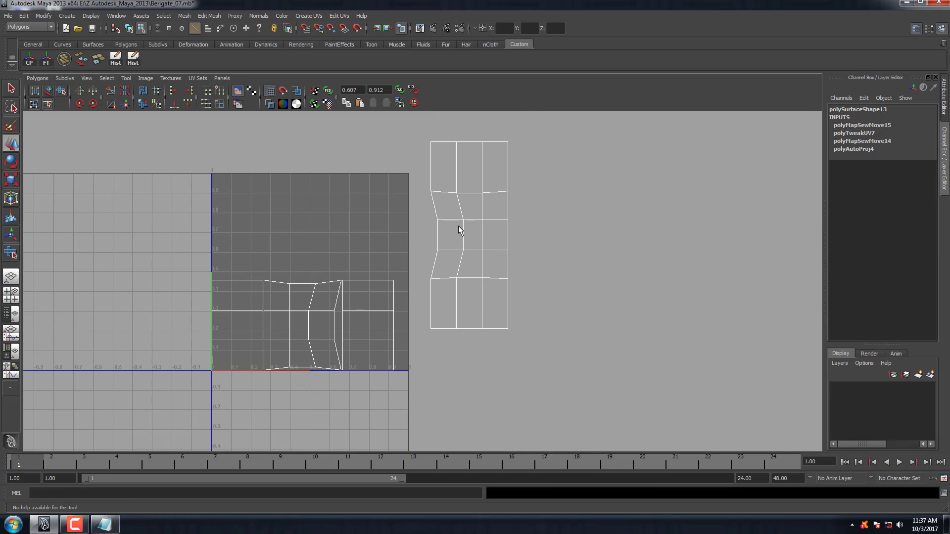
pyautogui.click(442, 260)
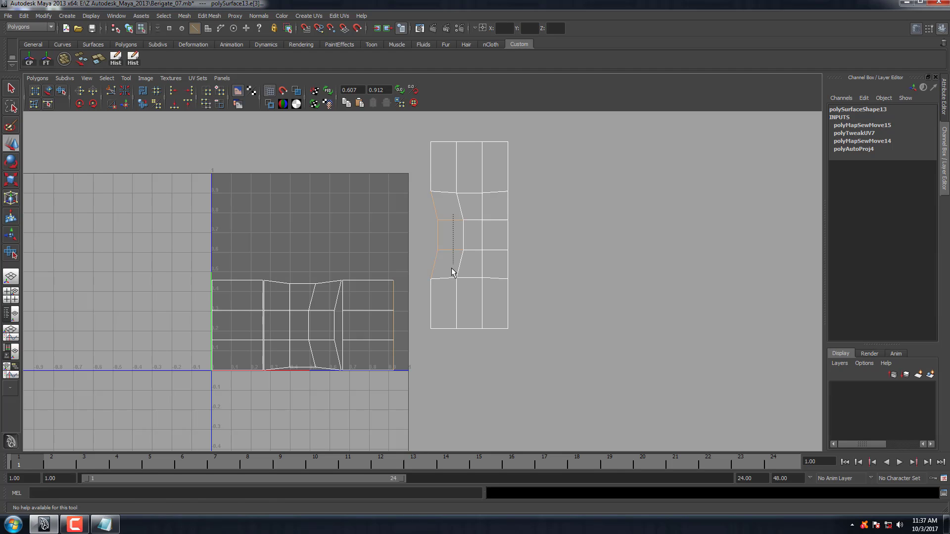
pyautogui.keyDown('shift'); pyautogui.moveTo(453, 221); pyautogui.dragTo(451, 212, button='right'); pyautogui.keyUp('shift')
pyautogui.click(434, 295)
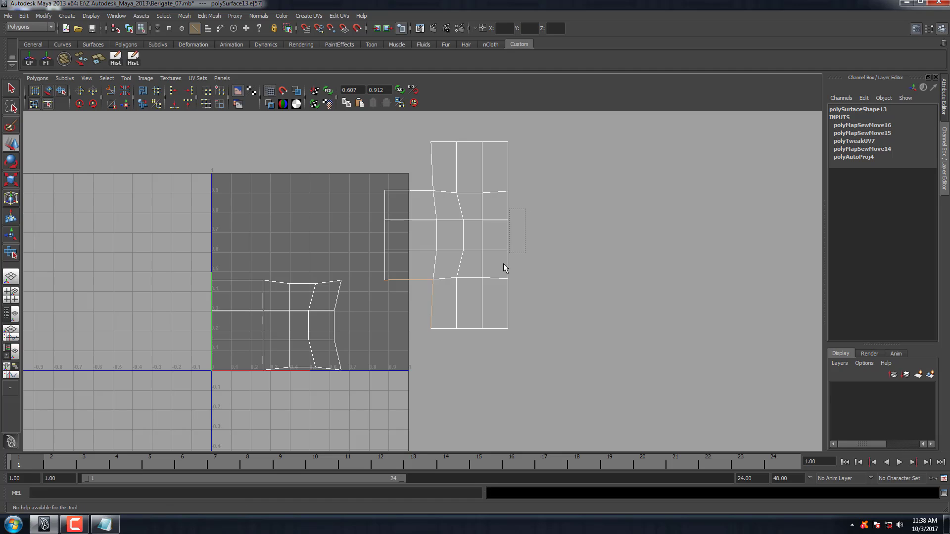
pyautogui.click(497, 250)
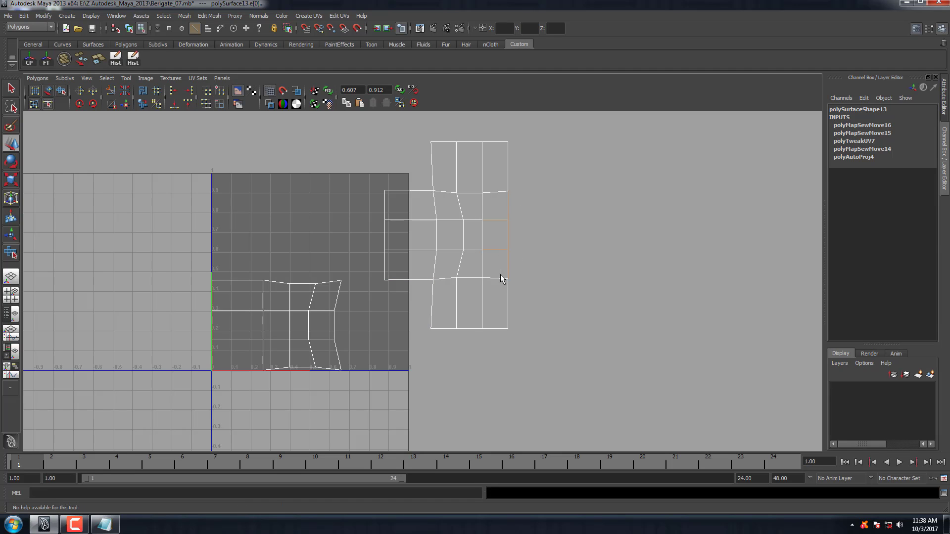
pyautogui.keyDown('shift'); pyautogui.moveTo(500, 274); pyautogui.dragTo(491, 206, button='right'); pyautogui.keyUp('shift')
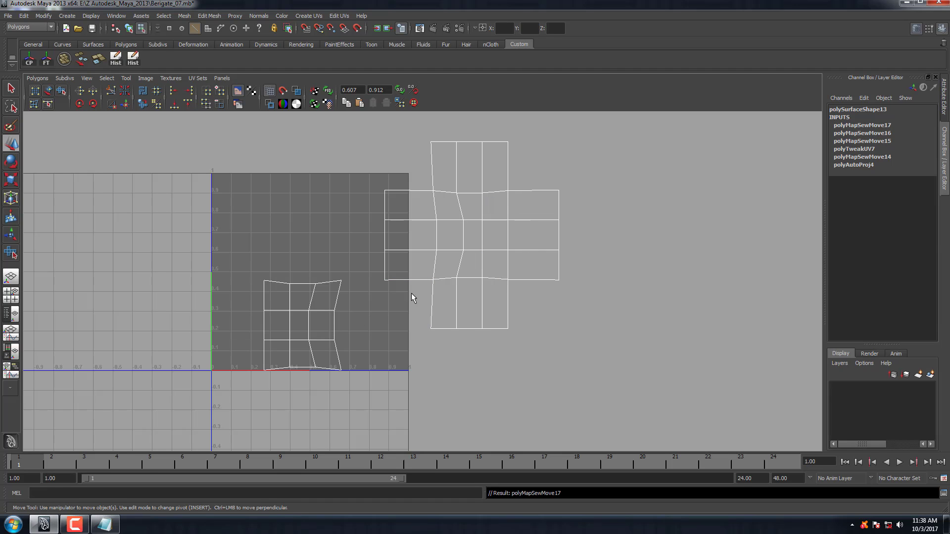
# Sew the remaining lower shell onto the left of the cross shape.
pyautogui.click(331, 341)
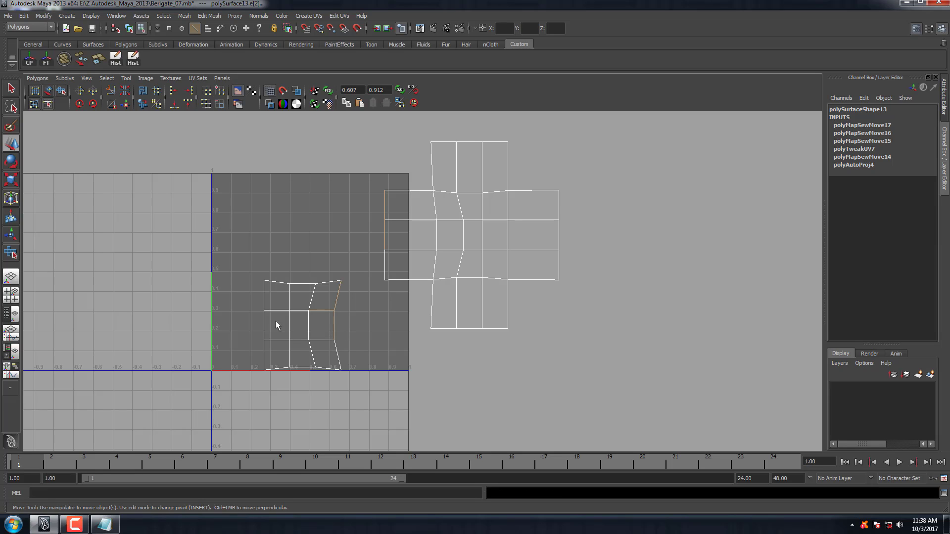
pyautogui.keyDown('shift'); pyautogui.click(329, 348); pyautogui.keyUp('shift')
pyautogui.click(267, 345)
pyautogui.moveTo(395, 209)
pyautogui.mouseDown()
pyautogui.moveTo(373, 266)
pyautogui.moveTo(411, 283)
pyautogui.mouseUp()
pyautogui.keyDown('shift'); pyautogui.moveTo(410, 283); pyautogui.dragTo(411, 203, button='right'); pyautogui.keyUp('shift')
# Unfold and relax the cross-shaped shell, then move it into the 0–1 square.
pyautogui.moveTo(533, 298); pyautogui.dragTo(487, 346)
pyautogui.keyDown('shift'); pyautogui.moveTo(574, 201); pyautogui.dragTo(573, 259, button='right'); pyautogui.keyUp('shift')
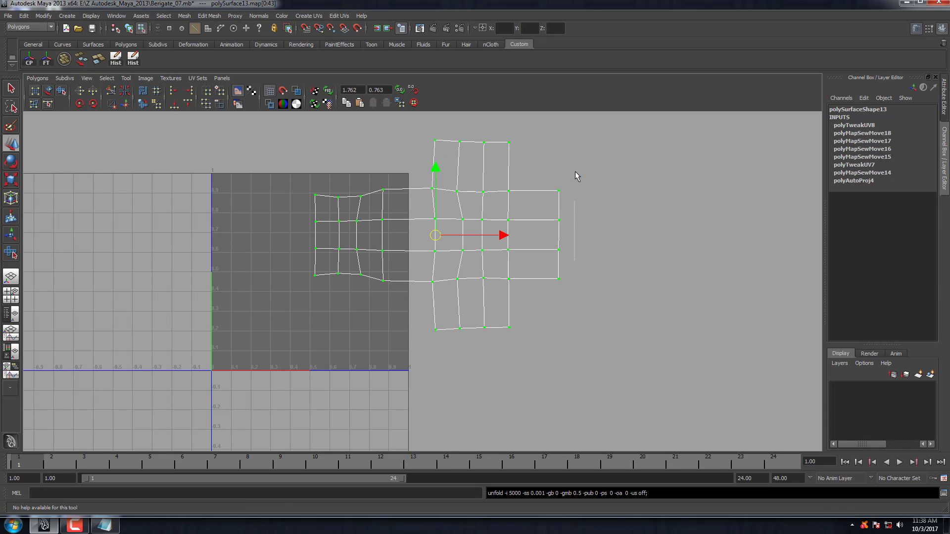
pyautogui.keyDown('shift'); pyautogui.moveTo(575, 204); pyautogui.dragTo(572, 236, button='right'); pyautogui.keyUp('shift')
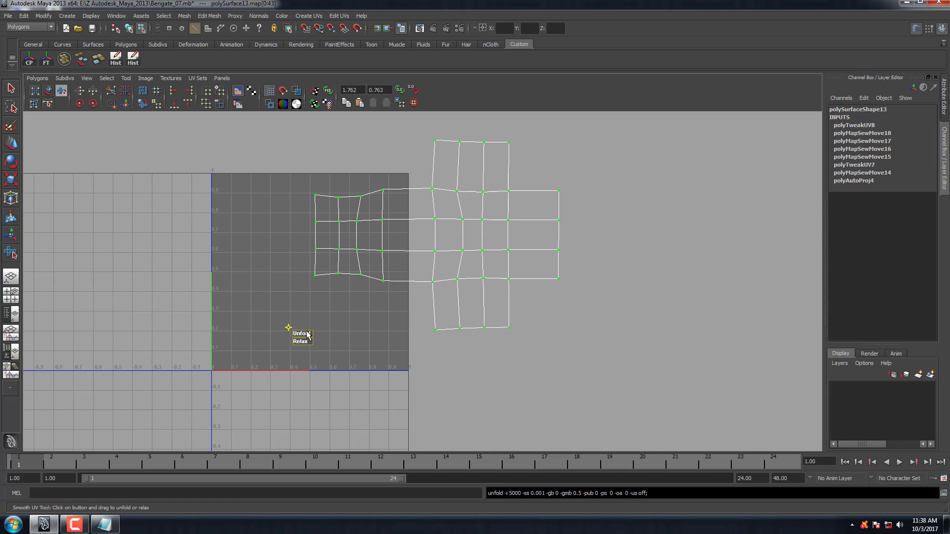
pyautogui.moveTo(301, 334); pyautogui.dragTo(540, 207)
pyautogui.keyDown('shift'); pyautogui.moveTo(541, 208); pyautogui.dragTo(257, 229, button='right'); pyautogui.keyUp('shift')
# Finish placing the cross shell, then select and frame the wheel-shaped knob.
pyautogui.press('w')
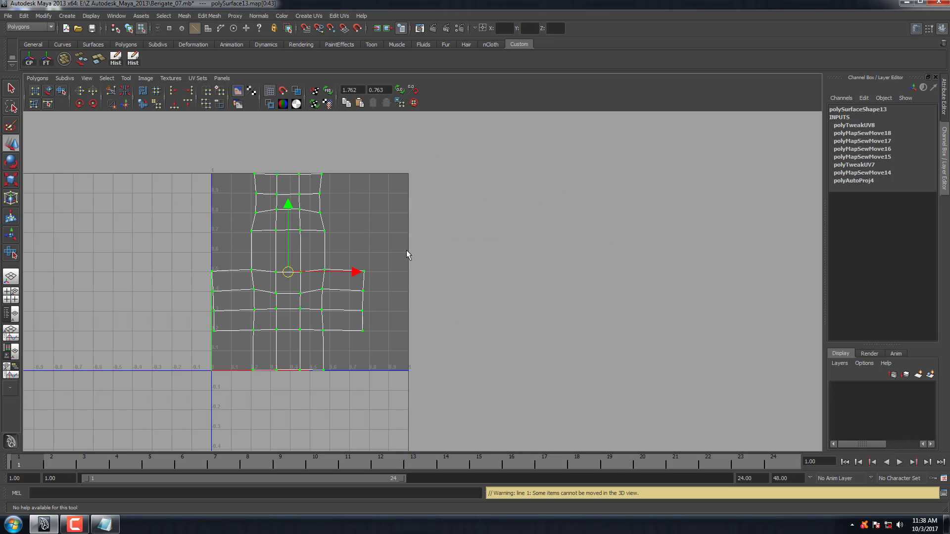
pyautogui.press('space')
pyautogui.press('space')
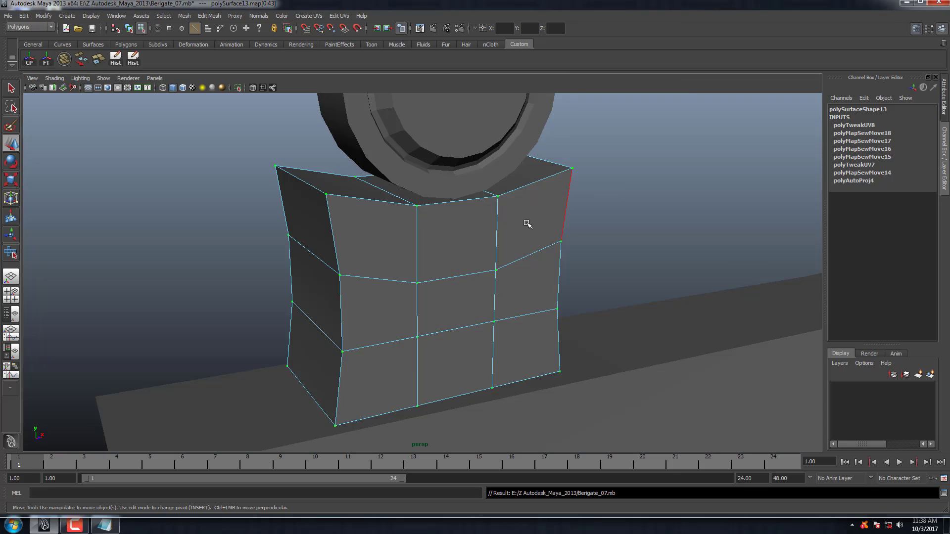
pyautogui.keyDown('alt'); pyautogui.moveTo(556, 228); pyautogui.dragTo(442, 250); pyautogui.keyUp('alt')
pyautogui.moveTo(448, 208); pyautogui.dragTo(453, 191, button='right')
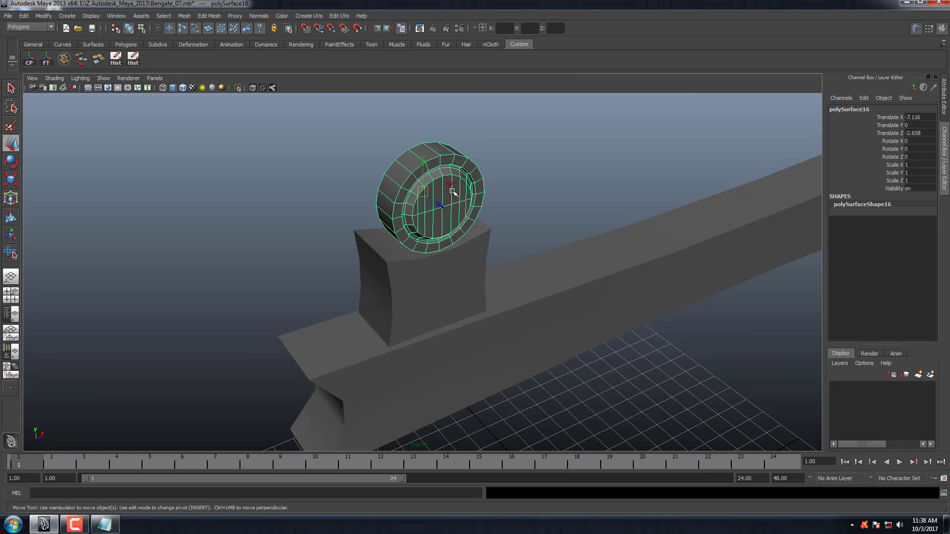
pyautogui.scroll(5, 458, 238)
pyautogui.press('f')
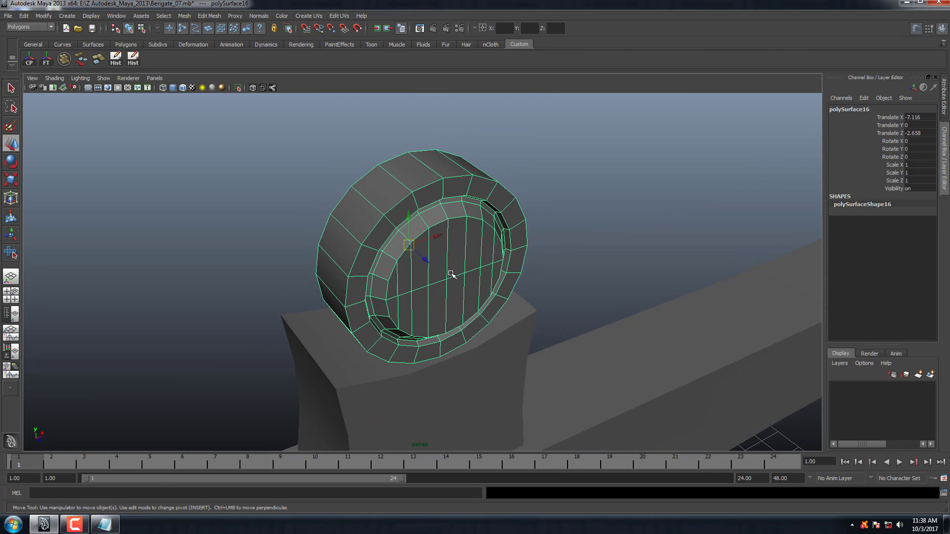
pyautogui.moveTo(452, 271)
pyautogui.keyDown('alt'); pyautogui.mouseDown()
pyautogui.moveTo(424, 221)
pyautogui.moveTo(442, 251)
pyautogui.moveTo(439, 297)
pyautogui.mouseUp(); pyautogui.keyUp('alt')
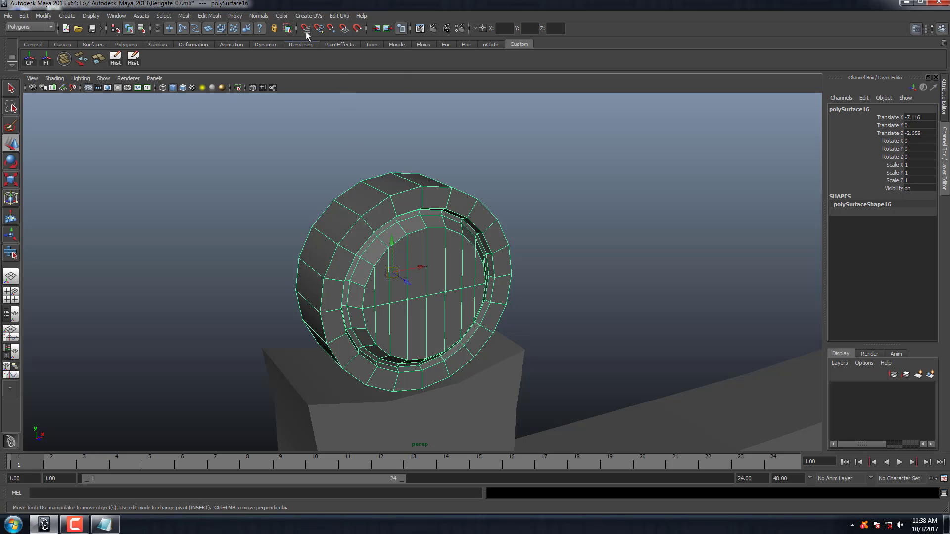
# Apply Automatic Mapping to the wheel and view its UV layout full-size.
pyautogui.click(307, 15)
pyautogui.click(346, 68)
pyautogui.press('space')
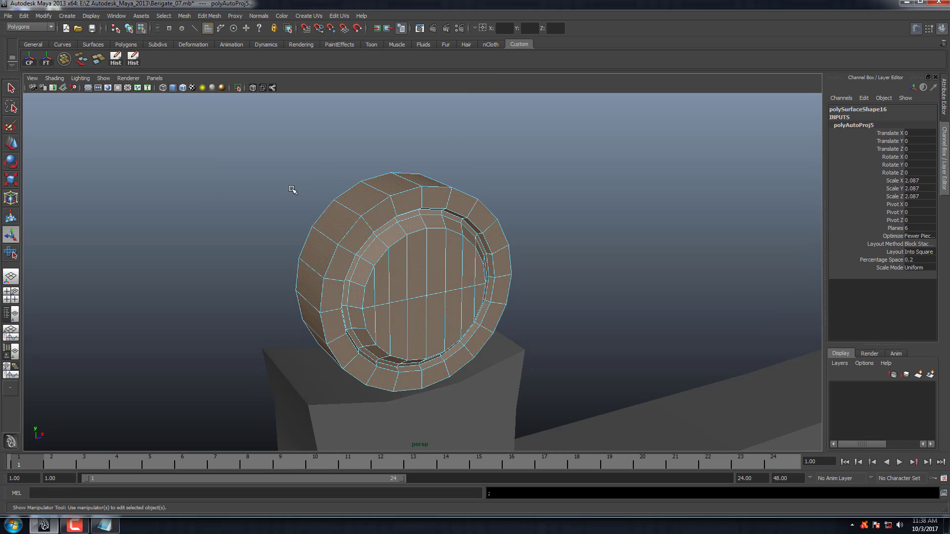
pyautogui.press('space')
pyautogui.press('space')
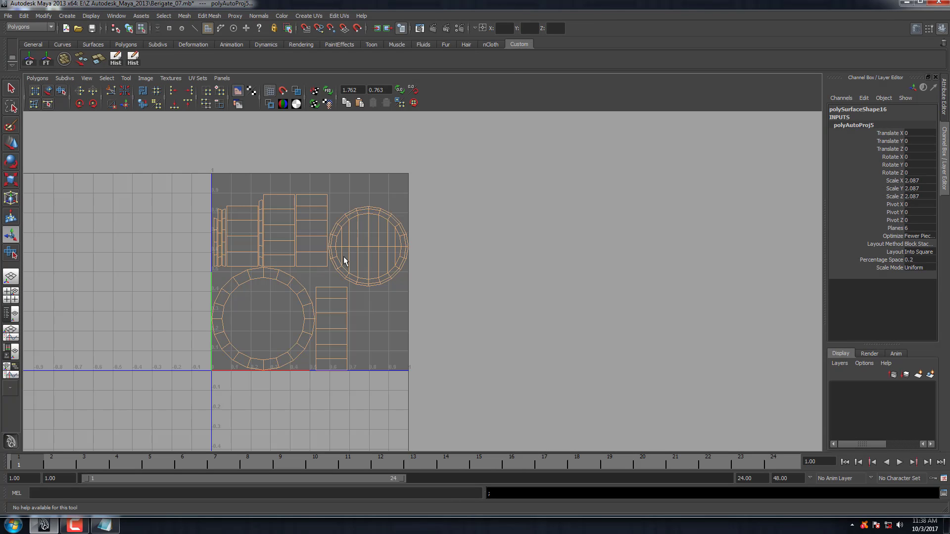
pyautogui.scroll(2, 345, 261)
pyautogui.scroll(1, 338, 258)
pyautogui.moveTo(337, 257)
pyautogui.keyDown('alt'); pyautogui.mouseDown(button='middle')
pyautogui.moveTo(430, 258)
pyautogui.moveTo(468, 279)
pyautogui.mouseUp(button='middle'); pyautogui.keyUp('alt')
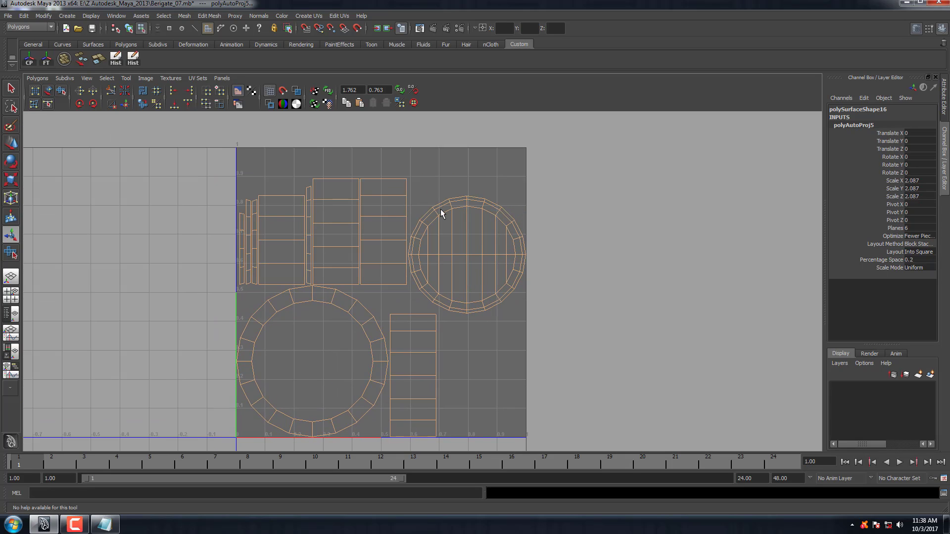
# Select the small right-hand UV strip and move it outside the 0–1 square.
pyautogui.moveTo(383, 186); pyautogui.dragTo(384, 150, button='right')
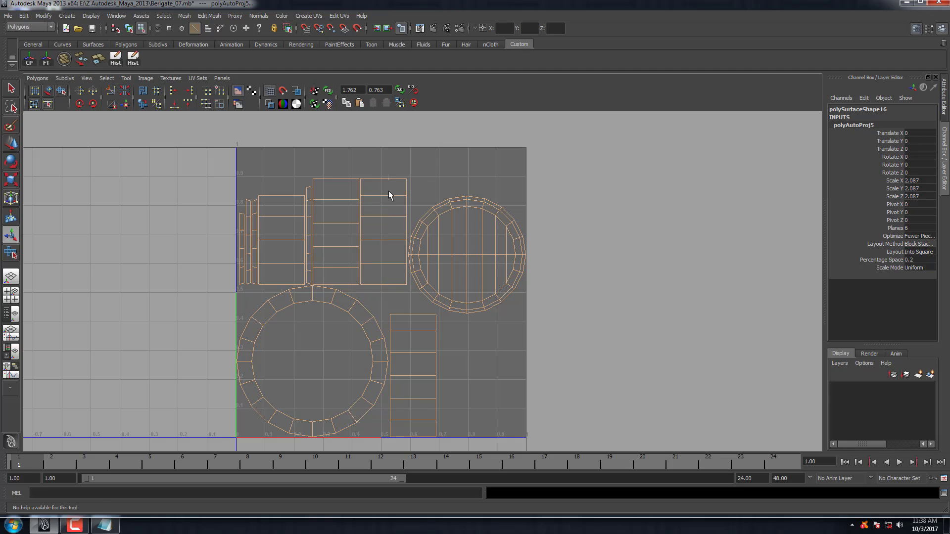
pyautogui.click(388, 191)
pyautogui.press('F12')
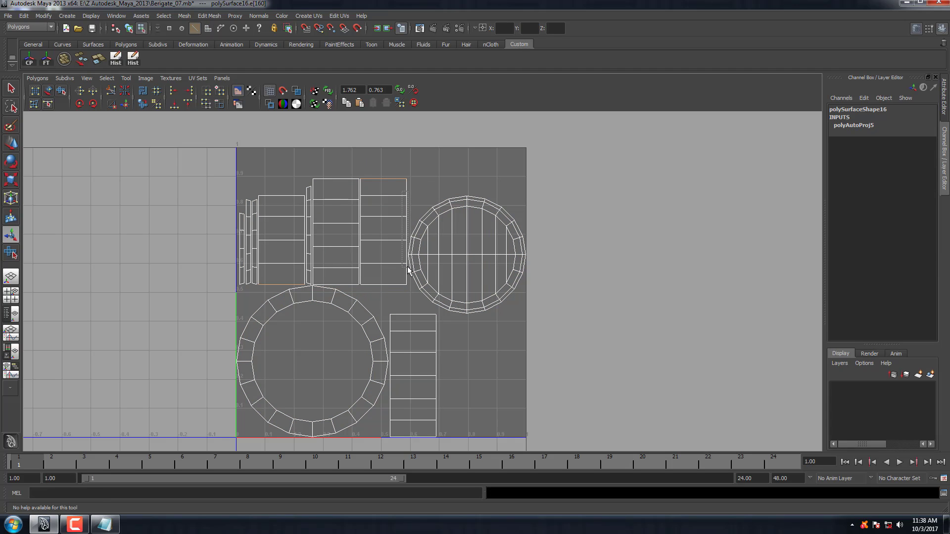
pyautogui.moveTo(413, 174); pyautogui.dragTo(389, 199)
pyautogui.press('w')
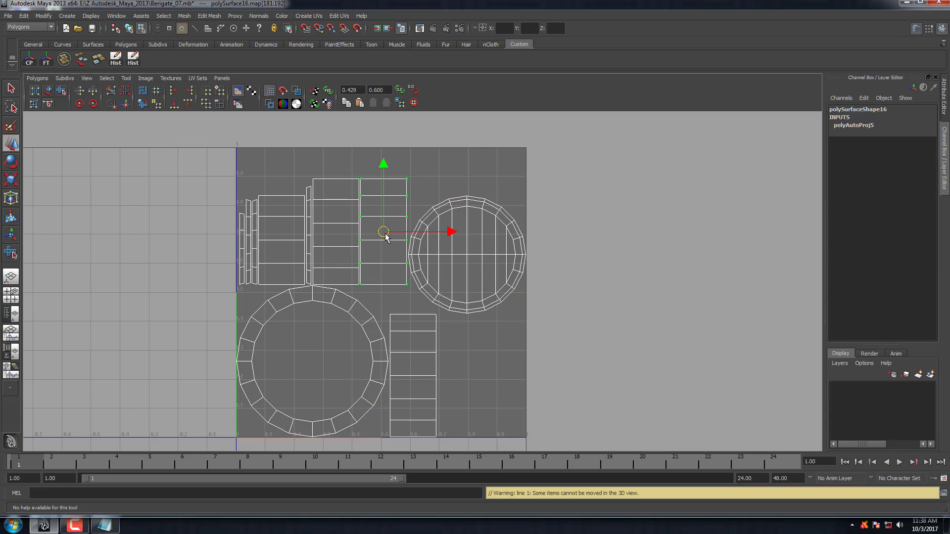
pyautogui.moveTo(383, 233); pyautogui.dragTo(551, 241)
# Move and Sew the strip pieces together into one long strip.
pyautogui.press('F10')
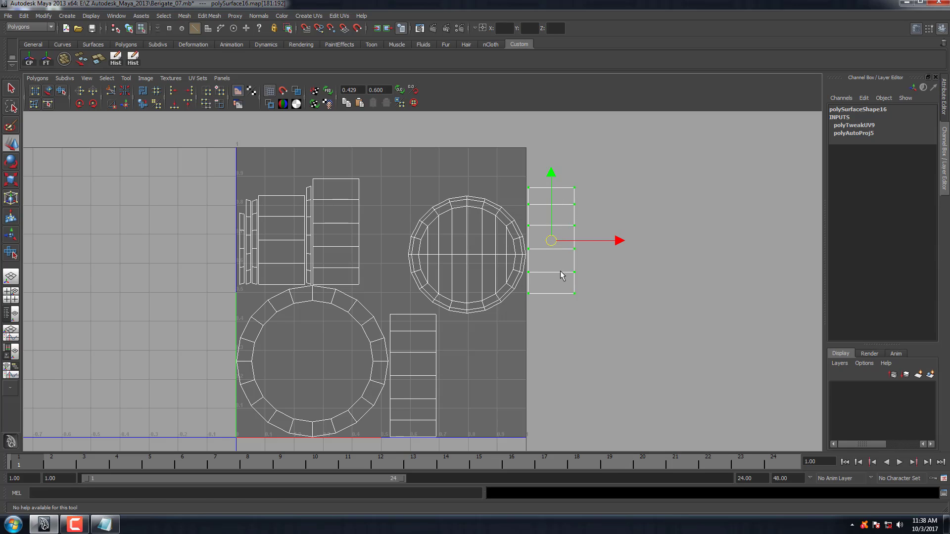
pyautogui.moveTo(586, 210); pyautogui.dragTo(567, 269)
pyautogui.moveTo(587, 210); pyautogui.dragTo(569, 290)
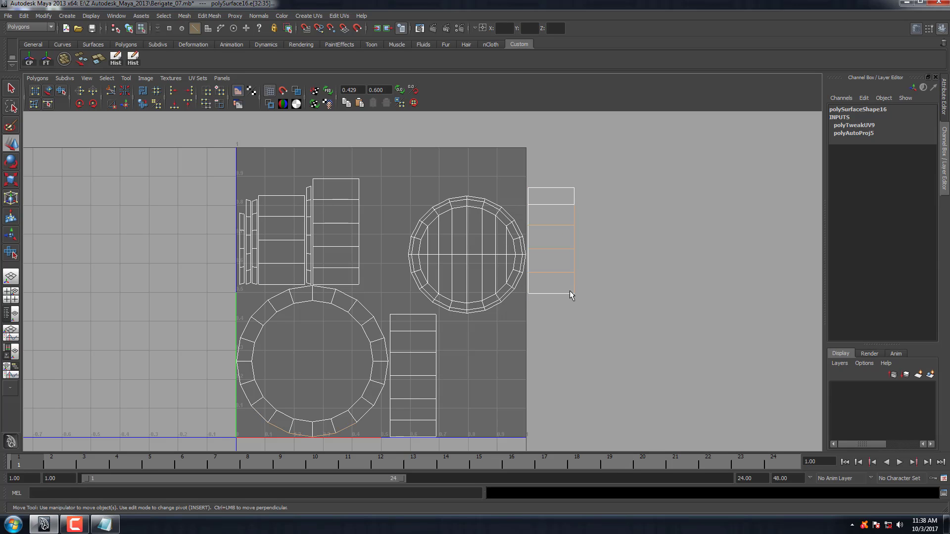
pyautogui.keyDown('shift'); pyautogui.moveTo(570, 232); pyautogui.dragTo(569, 190, button='right'); pyautogui.keyUp('shift')
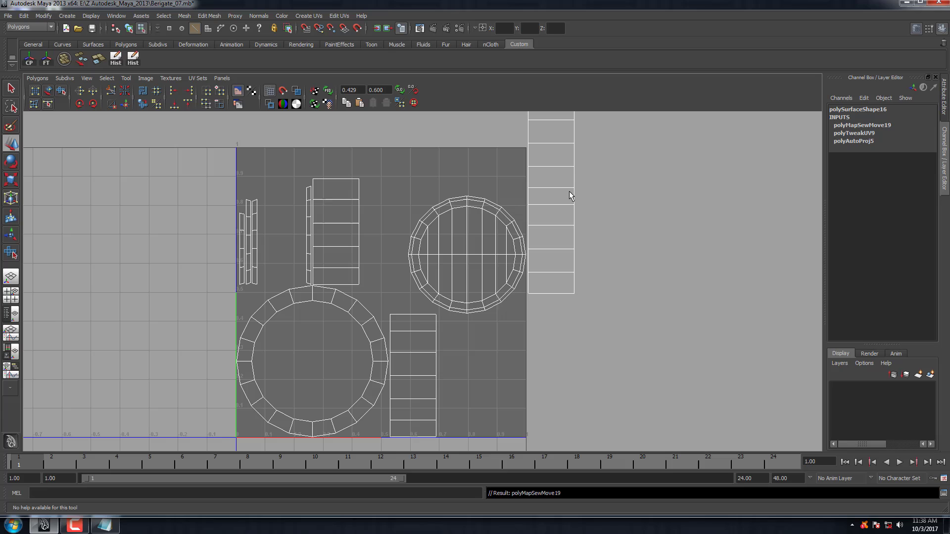
pyautogui.click(563, 295)
pyautogui.moveTo(563, 296)
pyautogui.keyDown('shift'); pyautogui.mouseDown(button='right')
pyautogui.moveTo(568, 270)
pyautogui.moveTo(530, 238)
pyautogui.mouseUp(button='right'); pyautogui.keyUp('shift')
pyautogui.scroll(-3, 568, 269)
pyautogui.scroll(1, 373, 242)
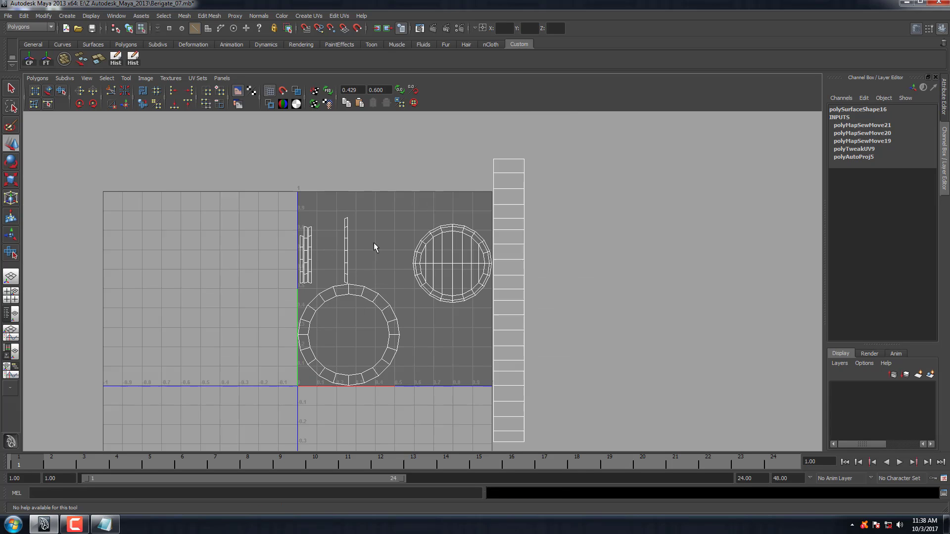
pyautogui.scroll(2, 374, 243)
pyautogui.scroll(-1, 572, 231)
# Reselect the wheel knob in the full-size perspective view and switch to edge mode.
pyautogui.press('space')
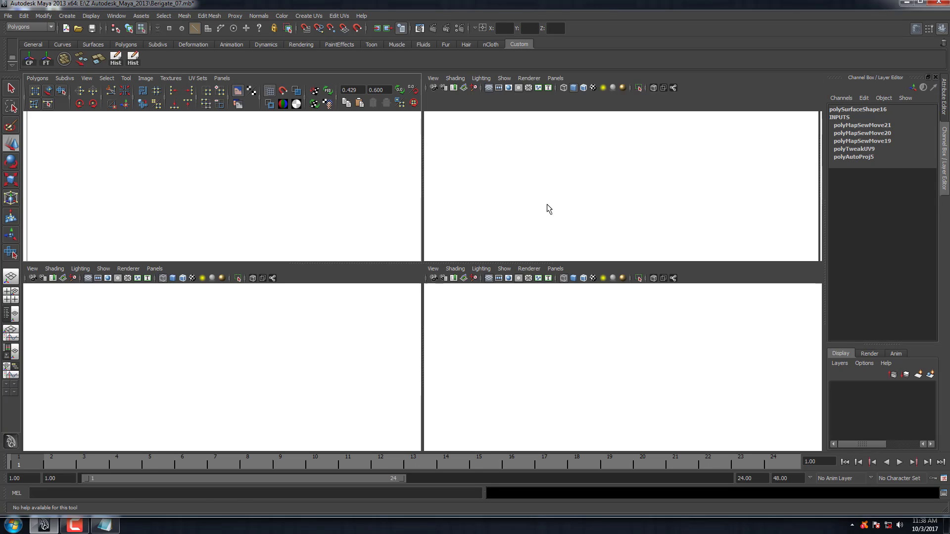
pyautogui.press('space')
pyautogui.moveTo(425, 235); pyautogui.dragTo(496, 173, button='right')
pyautogui.click(458, 240)
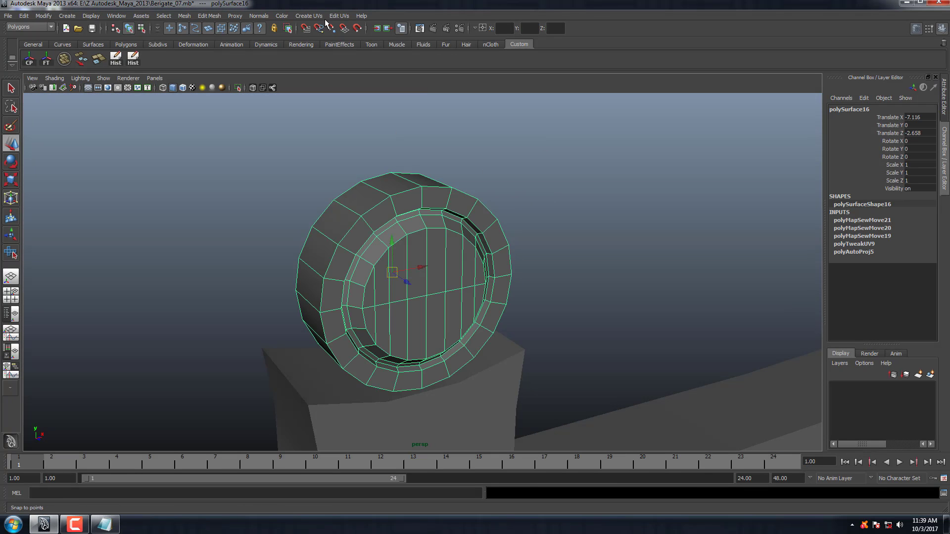
pyautogui.click(521, 184)
pyautogui.scroll(2, 462, 257)
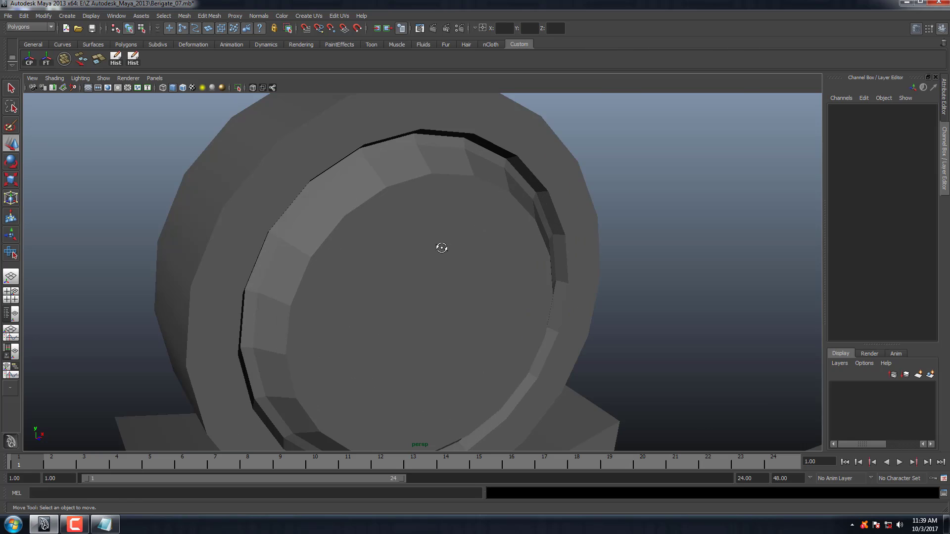
pyautogui.scroll(2, 441, 248)
pyautogui.scroll(1, 430, 229)
pyautogui.click(437, 204)
pyautogui.moveTo(430, 203); pyautogui.dragTo(424, 185, button='right')
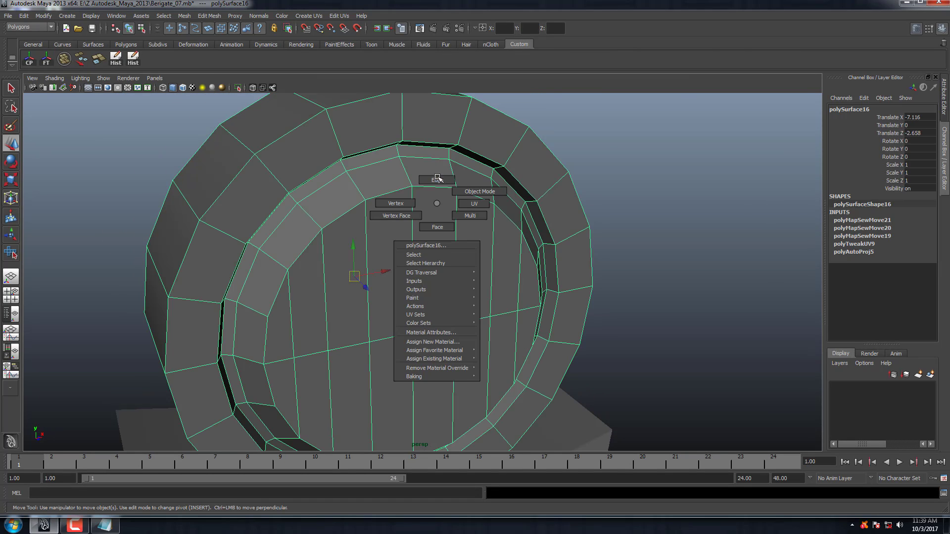
# Select the edge loops across the wheel's face, excluding the horizontal interior loop.
pyautogui.doubleClick(406, 168)
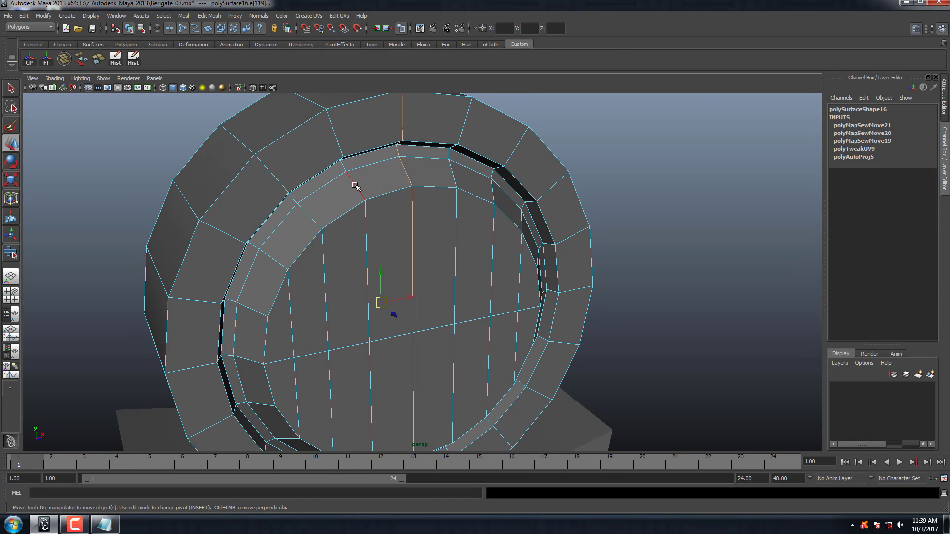
pyautogui.keyDown('shift'); pyautogui.doubleClick(357, 186); pyautogui.keyUp('shift')
pyautogui.keyDown('shift'); pyautogui.doubleClick(310, 217); pyautogui.keyUp('shift')
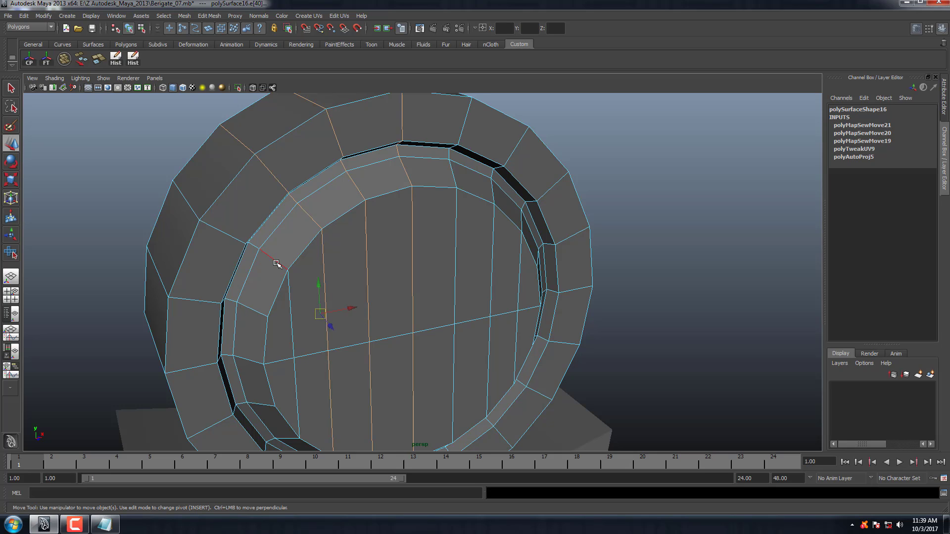
pyautogui.keyDown('shift'); pyautogui.doubleClick(276, 264); pyautogui.keyUp('shift')
pyautogui.keyDown('shift'); pyautogui.doubleClick(453, 174); pyautogui.keyUp('shift')
pyautogui.keyDown('shift'); pyautogui.doubleClick(493, 191); pyautogui.keyUp('shift')
pyautogui.keyDown('alt'); pyautogui.moveTo(336, 329); pyautogui.dragTo(350, 227, button='middle'); pyautogui.keyUp('alt')
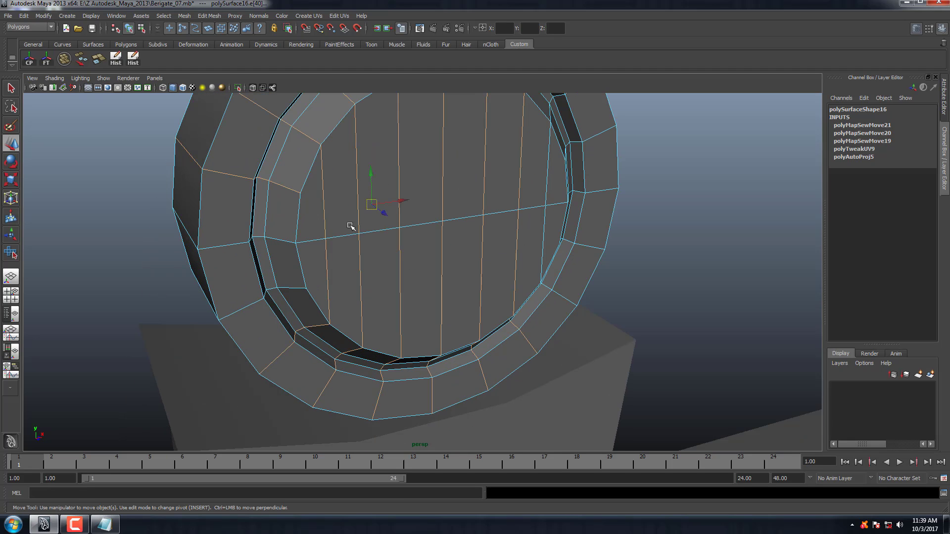
pyautogui.keyDown('ctrl'); pyautogui.doubleClick(280, 243); pyautogui.keyUp('ctrl')
# Apply Soften/Harden Edges to the selected loops, then reselect the whole wheel.
pyautogui.keyDown('alt'); pyautogui.moveTo(513, 282); pyautogui.dragTo(470, 239); pyautogui.keyUp('alt')
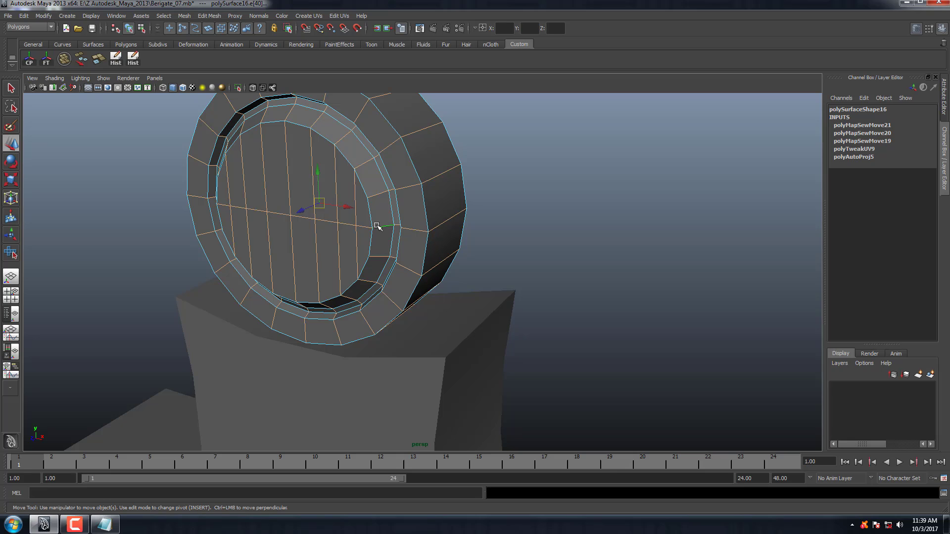
pyautogui.keyDown('shift'); pyautogui.moveTo(376, 228); pyautogui.dragTo(462, 219, button='right'); pyautogui.keyUp('shift')
pyautogui.moveTo(426, 181)
pyautogui.keyDown('alt'); pyautogui.mouseDown()
pyautogui.moveTo(541, 152)
pyautogui.moveTo(462, 233)
pyautogui.moveTo(492, 212)
pyautogui.moveTo(420, 233)
pyautogui.moveTo(289, 14)
pyautogui.mouseUp(); pyautogui.keyUp('alt')
pyautogui.click(540, 153)
pyautogui.click(431, 225)
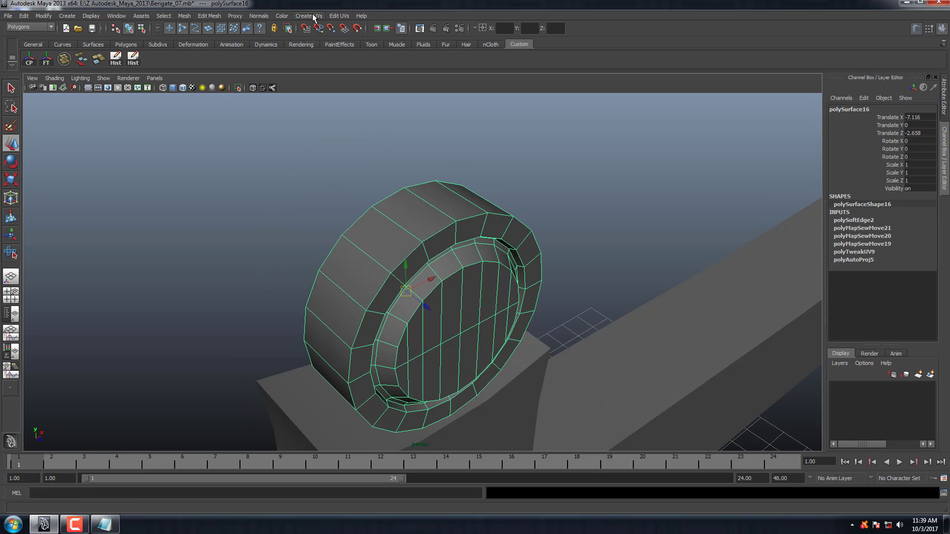
# Apply fresh Automatic Mapping to the wheel and rotate its UVs.
pyautogui.click(308, 15)
pyautogui.click(333, 58)
pyautogui.click(339, 15)
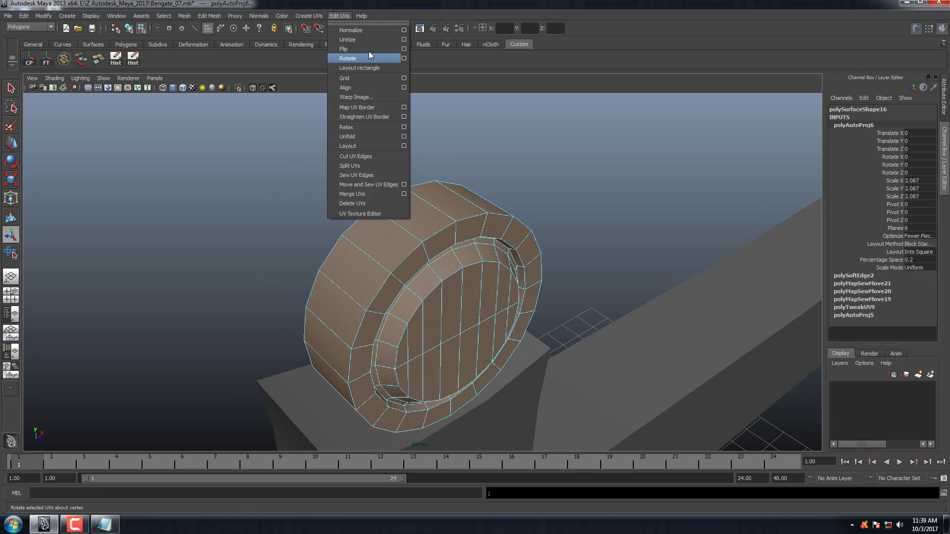
pyautogui.click(370, 58)
# Select the wheel's outer rim edge loop in edge mode, viewing the wheel front-on.
pyautogui.moveTo(468, 198); pyautogui.dragTo(536, 166, button='right')
pyautogui.click(536, 165)
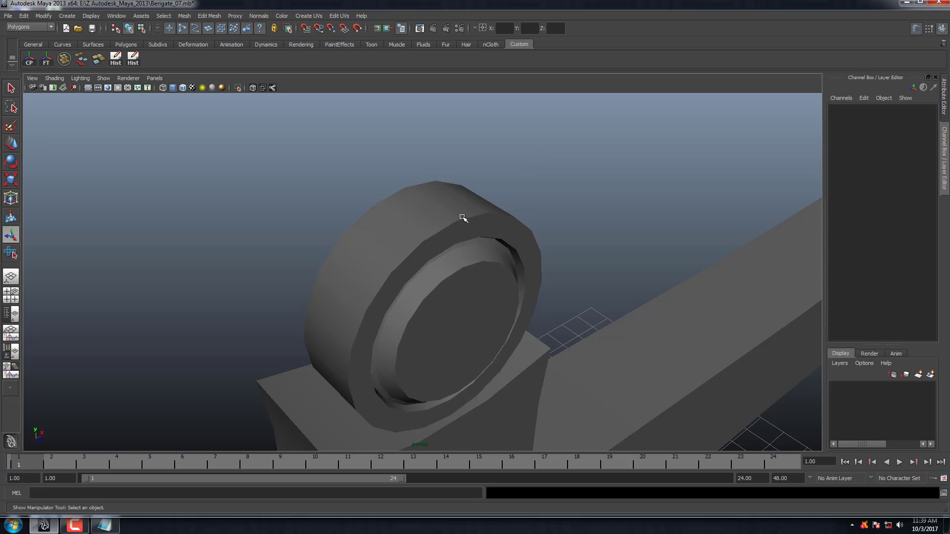
pyautogui.rightClick(463, 212)
pyautogui.click(463, 198)
pyautogui.doubleClick(458, 221)
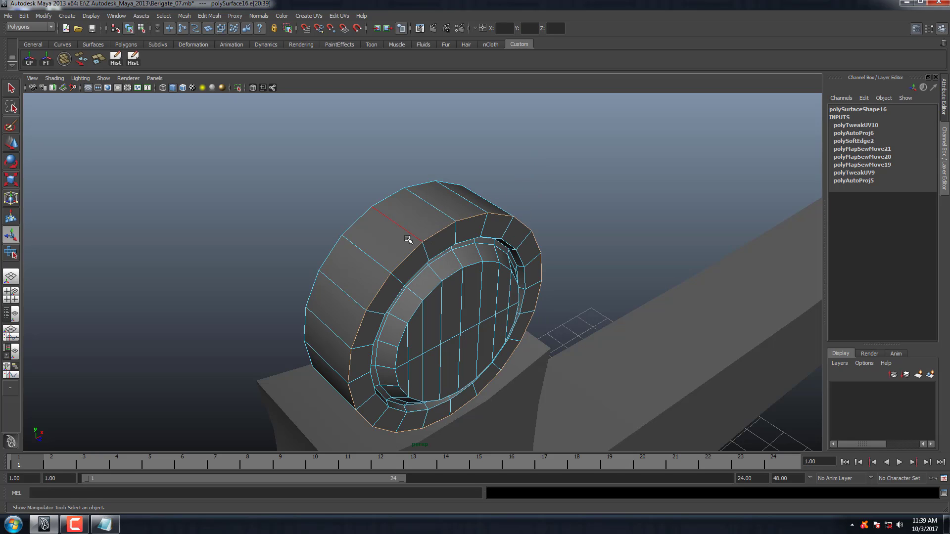
pyautogui.keyDown('alt'); pyautogui.moveTo(408, 240); pyautogui.dragTo(366, 210); pyautogui.keyUp('alt')
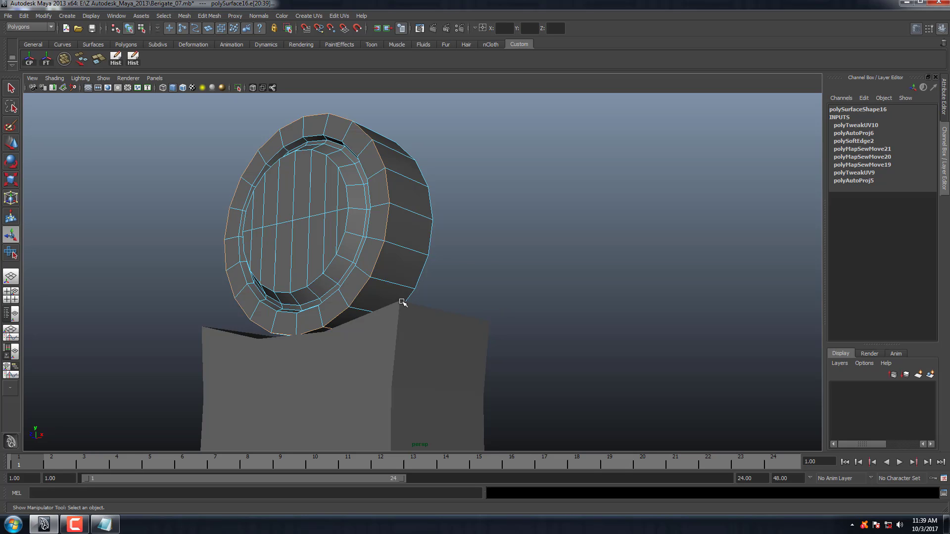
pyautogui.keyDown('alt'); pyautogui.moveTo(535, 224); pyautogui.dragTo(520, 233); pyautogui.keyUp('alt')
# Move and Sew the rim edge loop e[0:19] in the UV editor.
pyautogui.press('space')
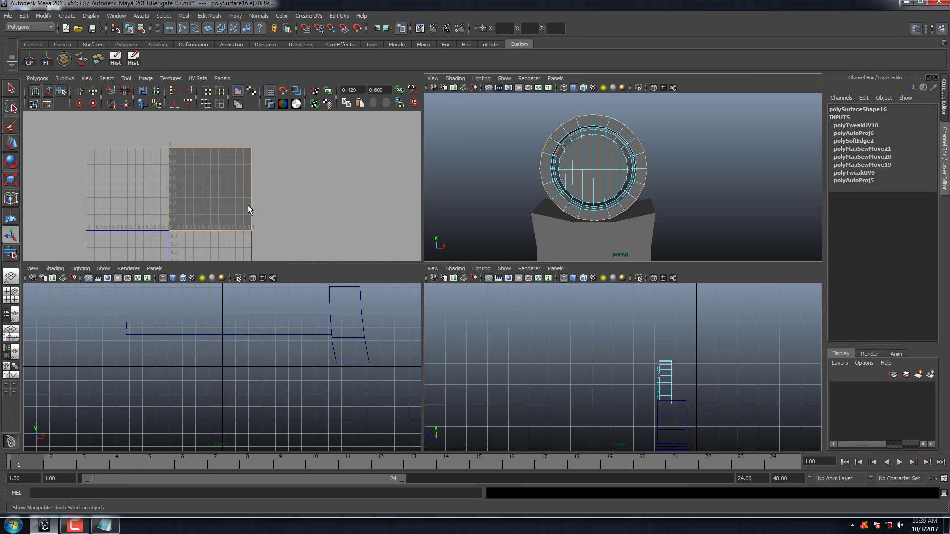
pyautogui.moveTo(290, 143); pyautogui.dragTo(256, 195)
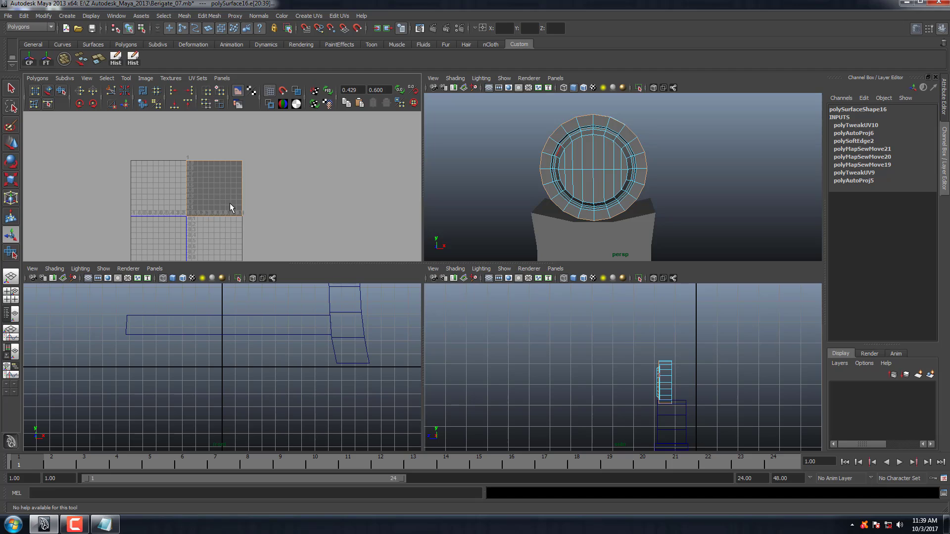
pyautogui.moveTo(263, 194); pyautogui.dragTo(239, 197, button='right')
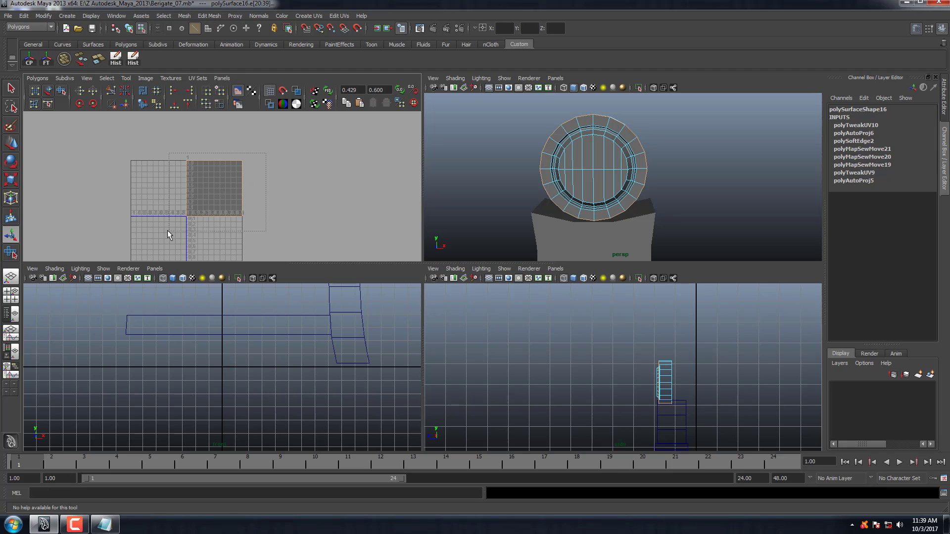
pyautogui.press('t')
pyautogui.keyDown('shift'); pyautogui.moveTo(270, 202); pyautogui.dragTo(265, 176, button='right'); pyautogui.keyUp('shift')
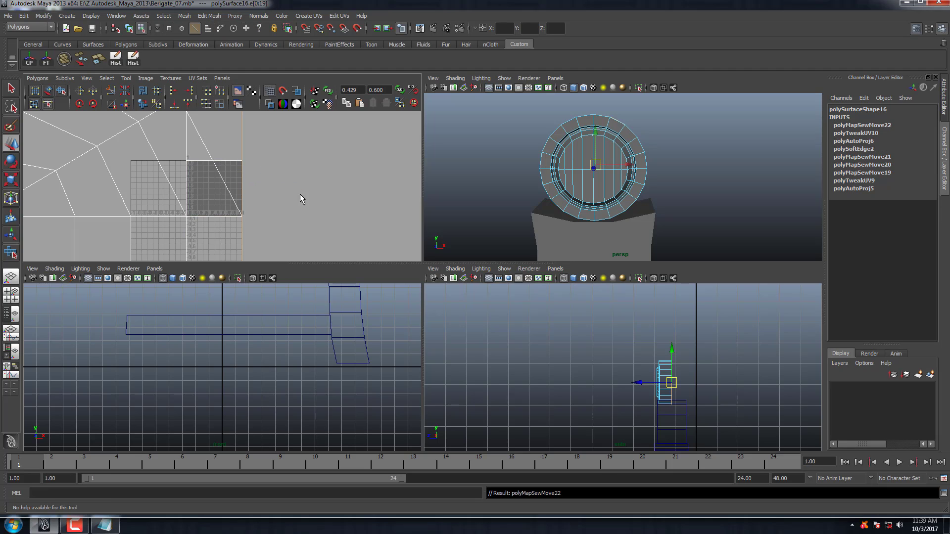
# Convert the selection to UVs, then reposition and unfold the circular cap shell.
pyautogui.press('space')
pyautogui.scroll(-3, 300, 203)
pyautogui.scroll(-3, 336, 232)
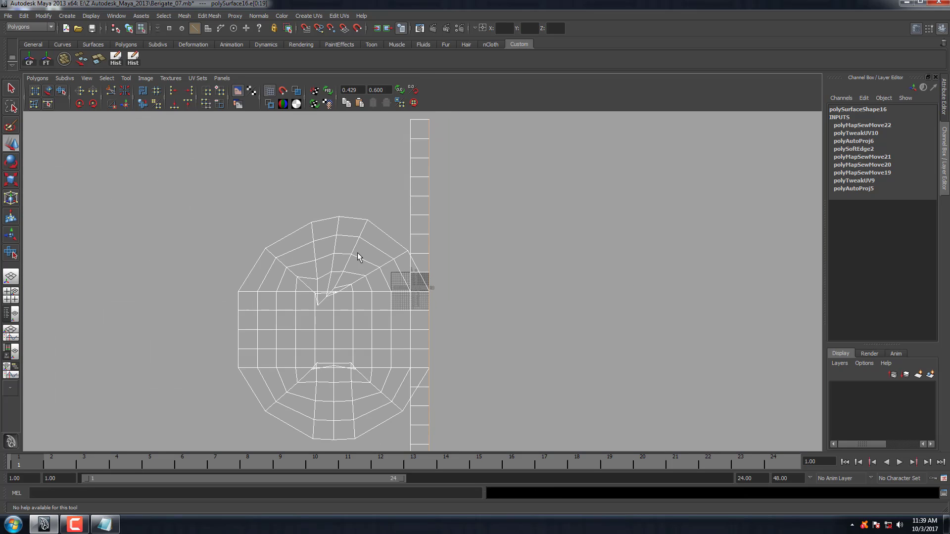
pyautogui.keyDown('ctrl'); pyautogui.moveTo(327, 280); pyautogui.dragTo(327, 267, button='right'); pyautogui.keyUp('ctrl')
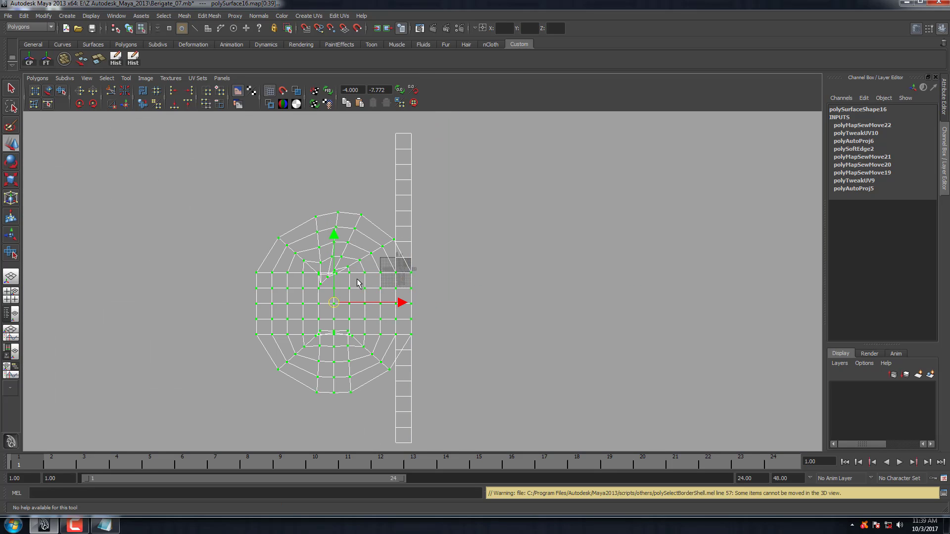
pyautogui.moveTo(335, 303); pyautogui.dragTo(283, 294)
pyautogui.keyDown('shift'); pyautogui.moveTo(308, 299); pyautogui.dragTo(312, 284, button='right'); pyautogui.keyUp('shift')
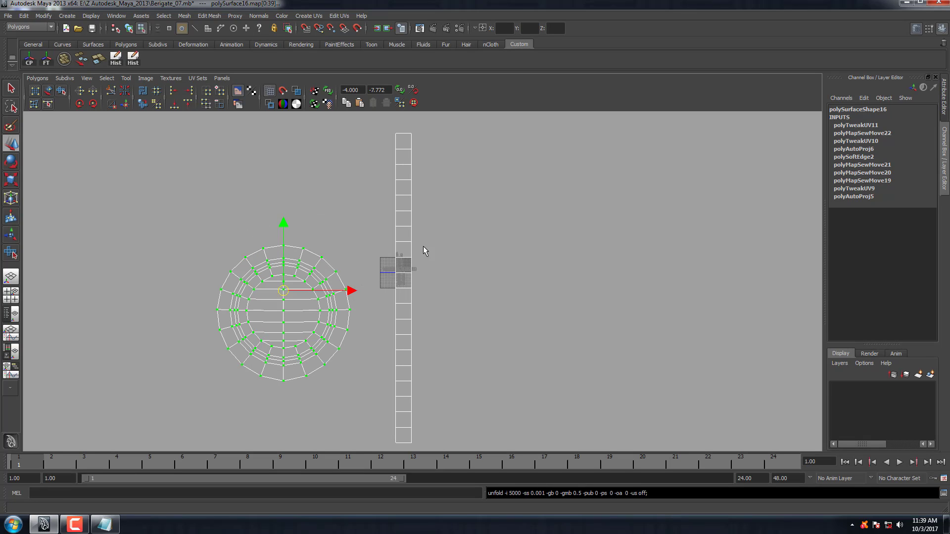
# Unfold the straight UV strip, move it, and relax it with the Smooth UV Tool.
pyautogui.click(411, 242)
pyautogui.keyDown('shift'); pyautogui.moveTo(487, 265); pyautogui.dragTo(447, 253, button='right'); pyautogui.keyUp('shift')
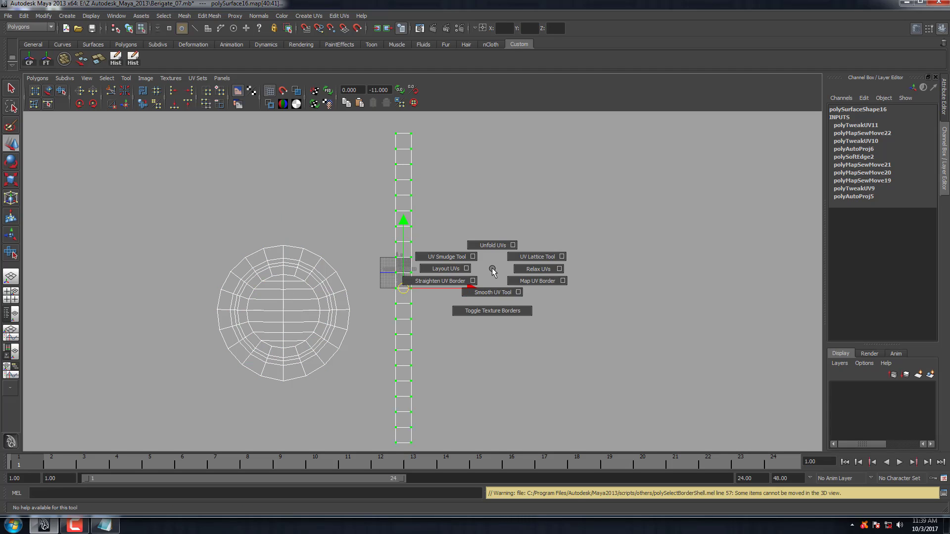
pyautogui.moveTo(404, 288); pyautogui.dragTo(521, 245)
pyautogui.keyDown('shift'); pyautogui.moveTo(497, 283); pyautogui.dragTo(499, 318, button='right'); pyautogui.keyUp('shift')
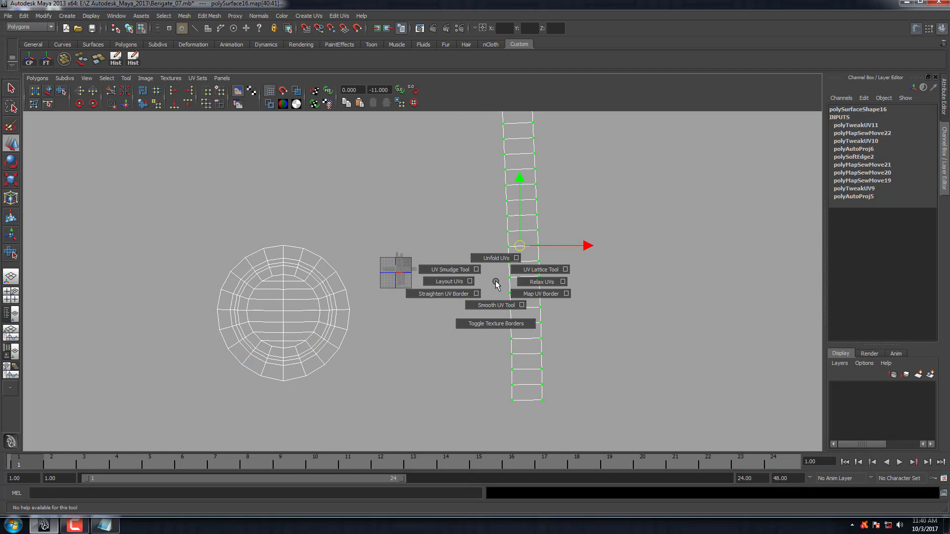
pyautogui.click(477, 396)
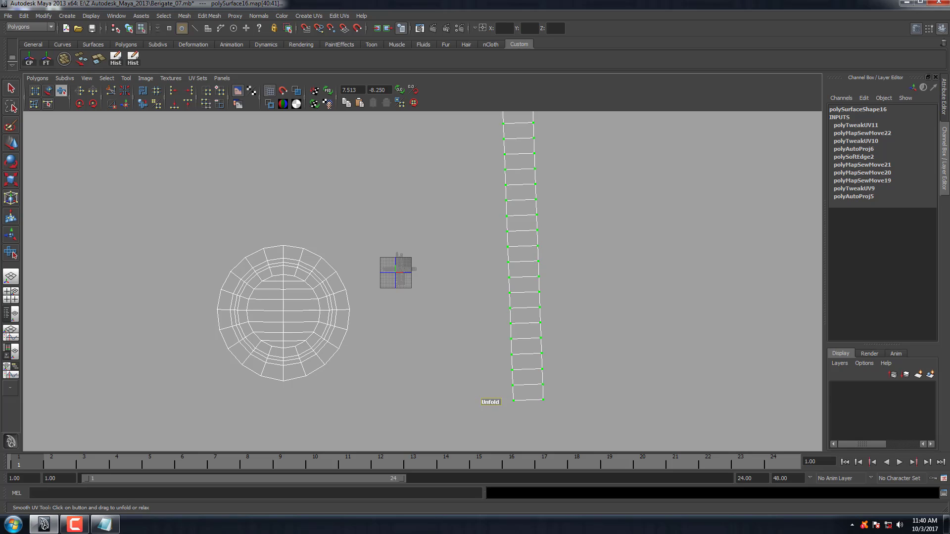
pyautogui.scroll(-3, 645, 222)
# Select the circle and strip UVs and lay all shells out inside the 0–1 square.
pyautogui.keyDown('shift'); pyautogui.moveTo(661, 191); pyautogui.dragTo(258, 380); pyautogui.keyUp('shift')
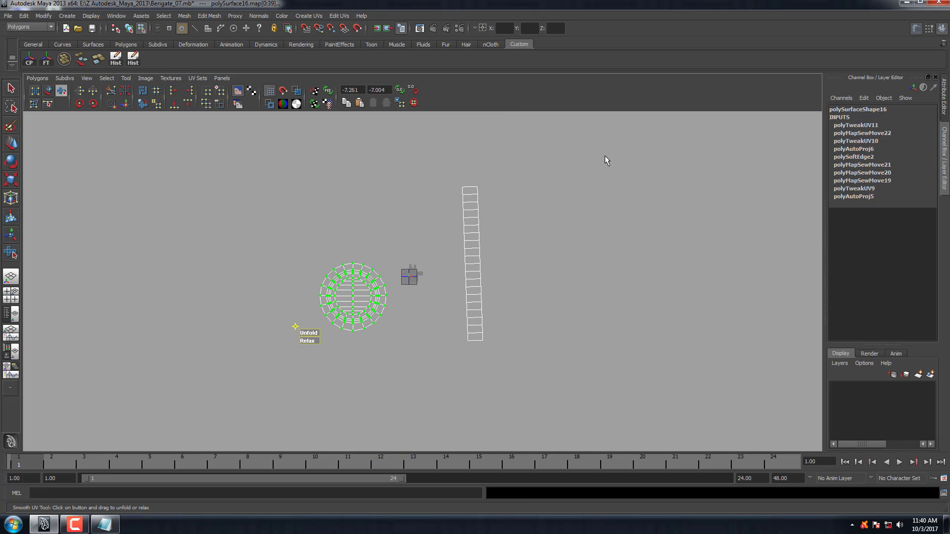
pyautogui.press('w')
pyautogui.moveTo(556, 170); pyautogui.dragTo(233, 403)
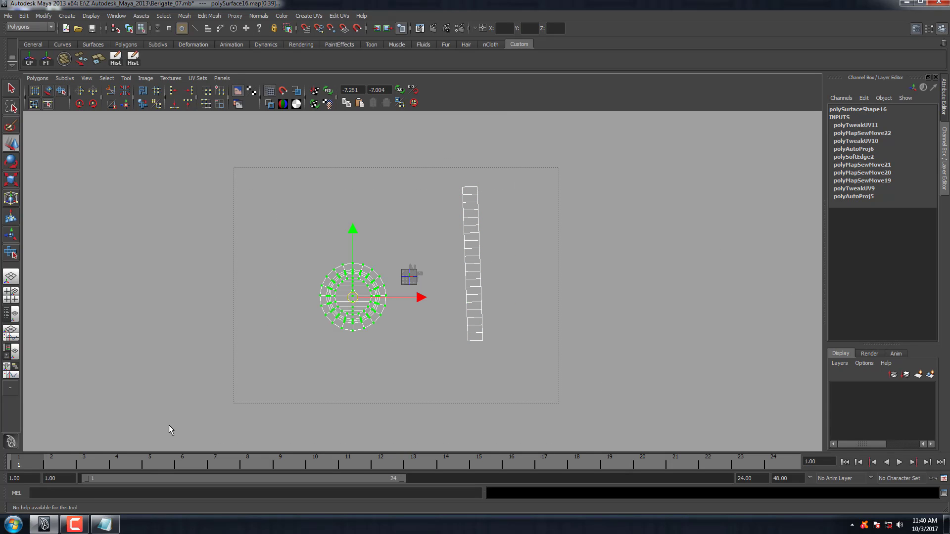
pyautogui.keyDown('shift'); pyautogui.rightClick(573, 220); pyautogui.keyUp('shift')
pyautogui.click(530, 219)
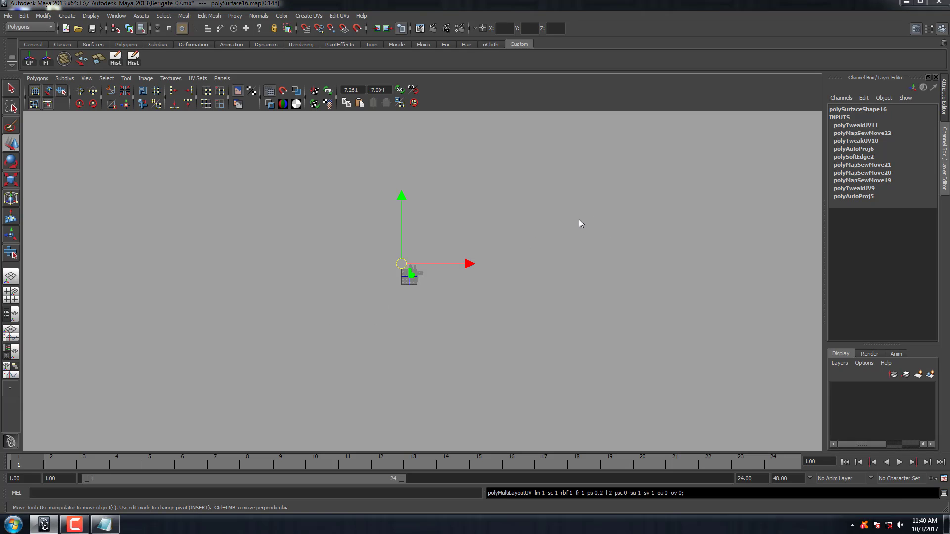
pyautogui.press('space')
pyautogui.press('space')
# Marquee-select the beam and legs and show their UVs in a maximized UV Texture Editor.
pyautogui.moveTo(398, 255)
pyautogui.keyDown('alt'); pyautogui.mouseDown()
pyautogui.moveTo(402, 280)
pyautogui.moveTo(439, 244)
pyautogui.mouseUp(); pyautogui.keyUp('alt')
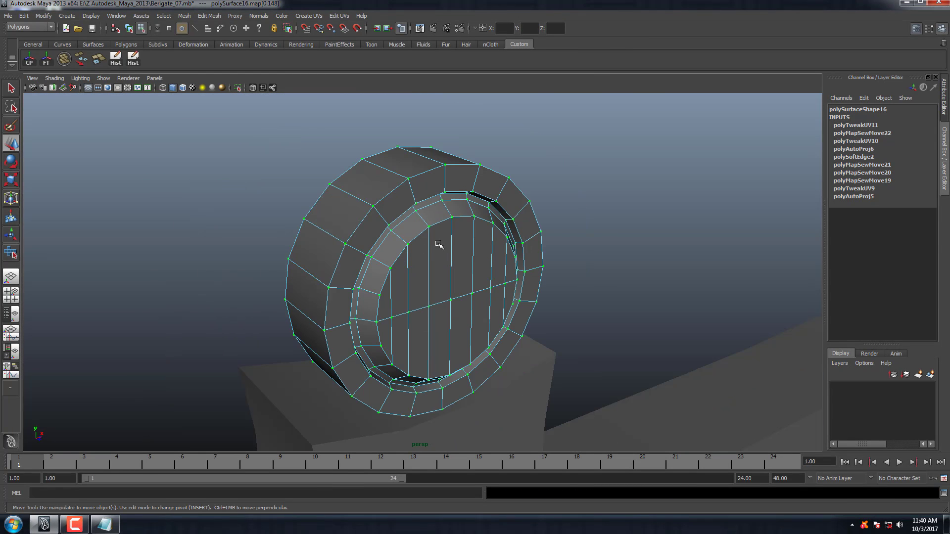
pyautogui.moveTo(456, 213); pyautogui.dragTo(499, 252, button='right')
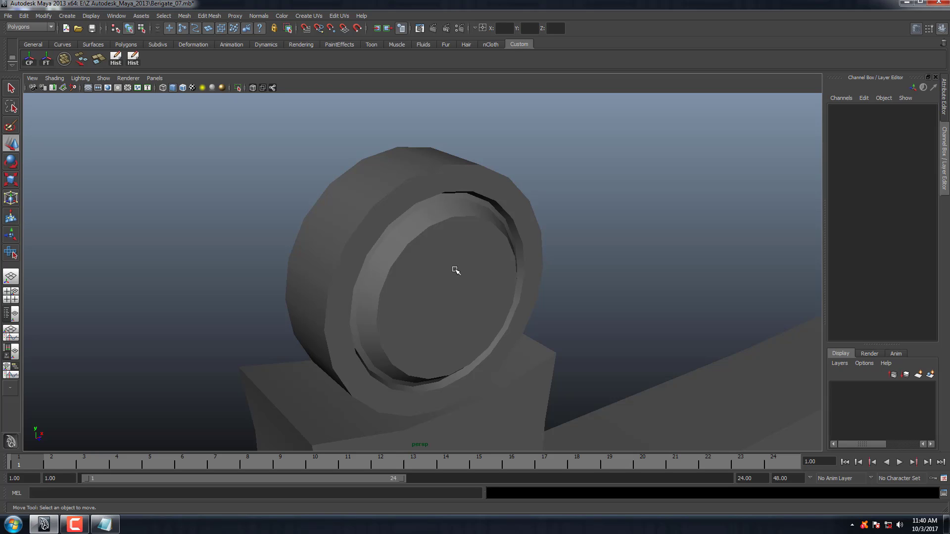
pyautogui.scroll(-3, 451, 249)
pyautogui.scroll(-2, 446, 227)
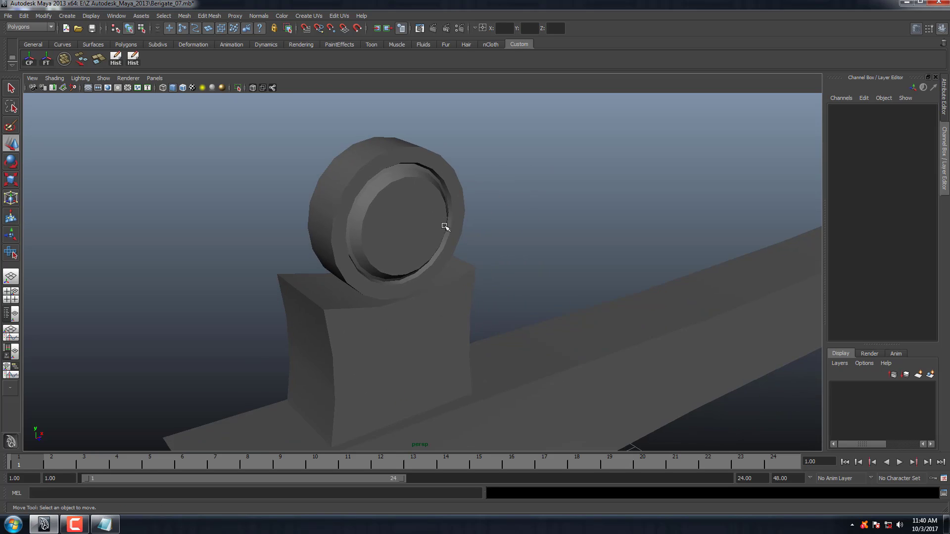
pyautogui.scroll(-4, 445, 227)
pyautogui.scroll(-3, 497, 264)
pyautogui.moveTo(497, 264)
pyautogui.keyDown('alt'); pyautogui.mouseDown()
pyautogui.moveTo(447, 246)
pyautogui.moveTo(543, 271)
pyautogui.mouseUp(); pyautogui.keyUp('alt')
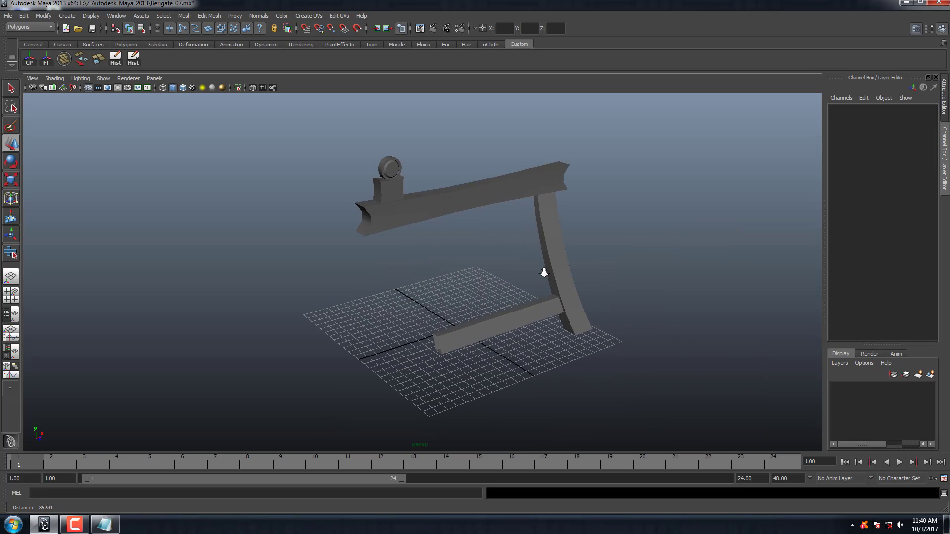
pyautogui.scroll(3, 559, 282)
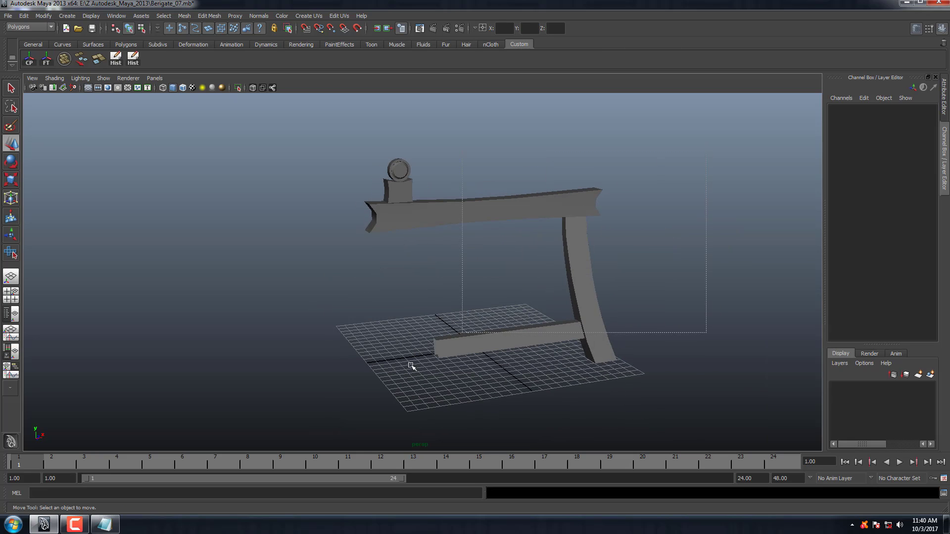
pyautogui.moveTo(707, 154); pyautogui.dragTo(351, 340)
pyautogui.press('space')
pyautogui.press('space')
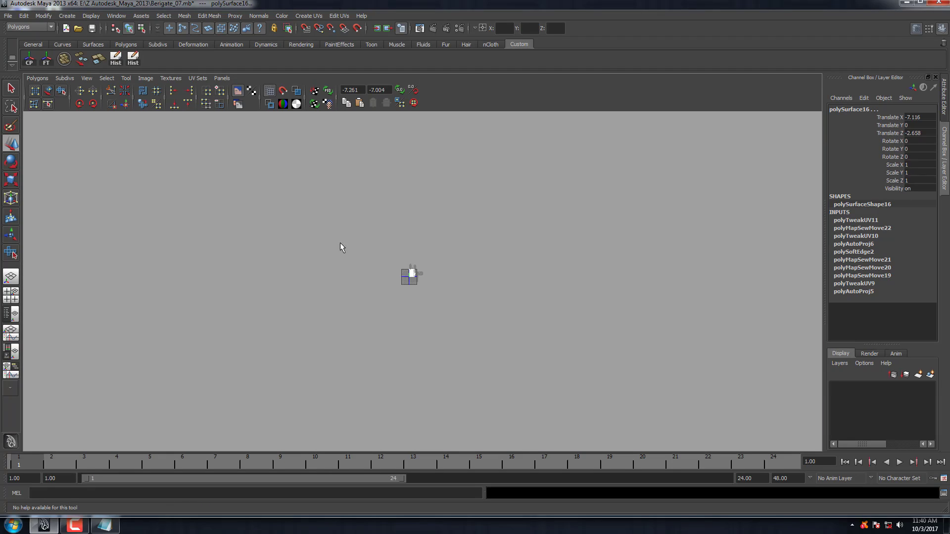
# Select all the mesh's UVs, repack the shells, and frame them in the editor.
pyautogui.press('a')
pyautogui.press('F12')
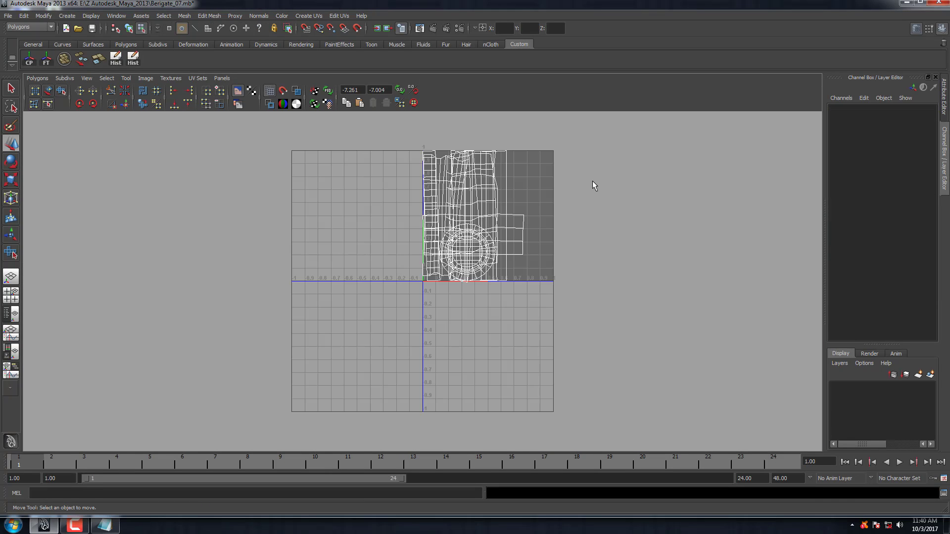
pyautogui.moveTo(244, 396); pyautogui.dragTo(564, 229)
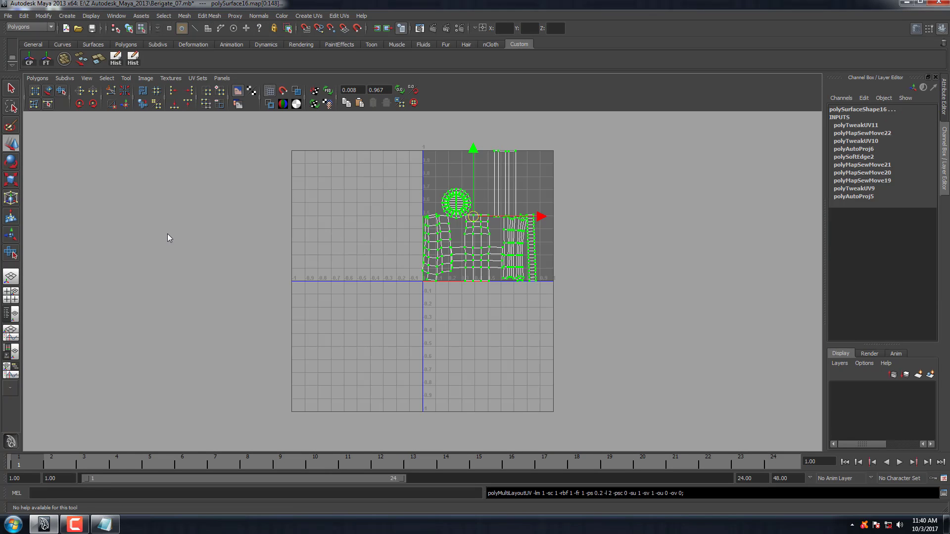
pyautogui.press('f')
pyautogui.keyDown('alt'); pyautogui.moveTo(493, 331); pyautogui.dragTo(479, 258, button='middle'); pyautogui.keyUp('alt')
pyautogui.moveTo(479, 257)
pyautogui.keyDown('alt'); pyautogui.mouseDown(button='right')
pyautogui.moveTo(453, 269)
pyautogui.moveTo(436, 334)
pyautogui.moveTo(476, 272)
pyautogui.mouseUp(button='right'); pyautogui.keyUp('alt')
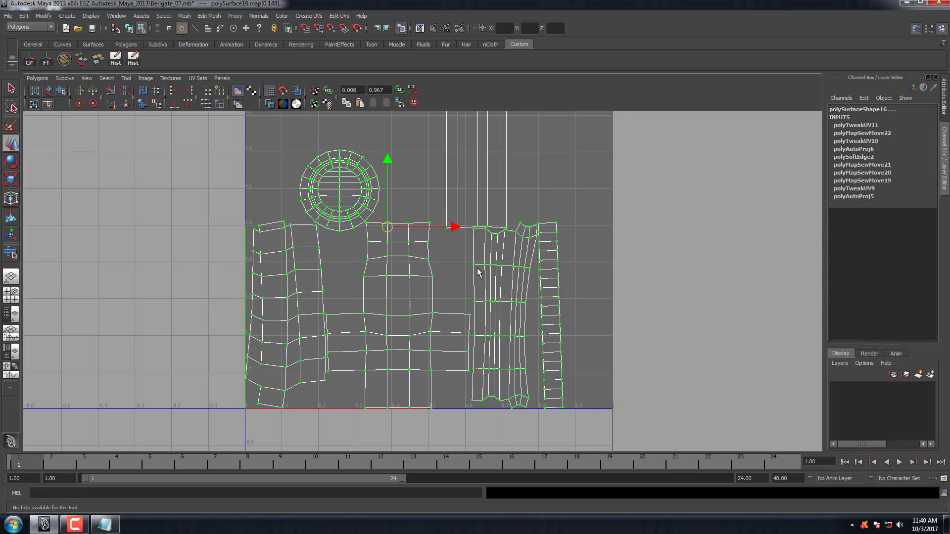
pyautogui.keyDown('alt'); pyautogui.moveTo(477, 272); pyautogui.dragTo(449, 324, button='middle'); pyautogui.keyUp('alt')
pyautogui.scroll(-2, 449, 324)
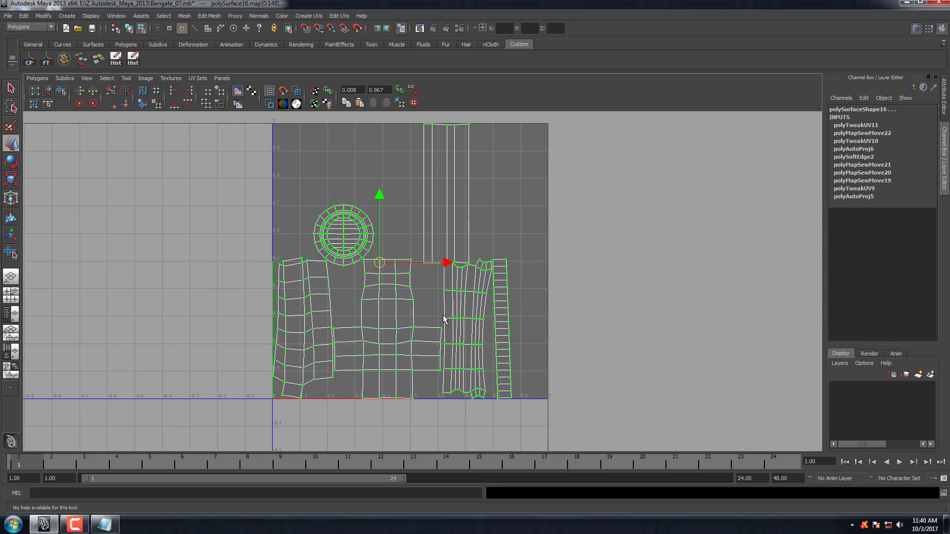
pyautogui.click(447, 263)
# Move the round shell to the top-left and the thin strip to the right edge, slightly rotated.
pyautogui.click(321, 218)
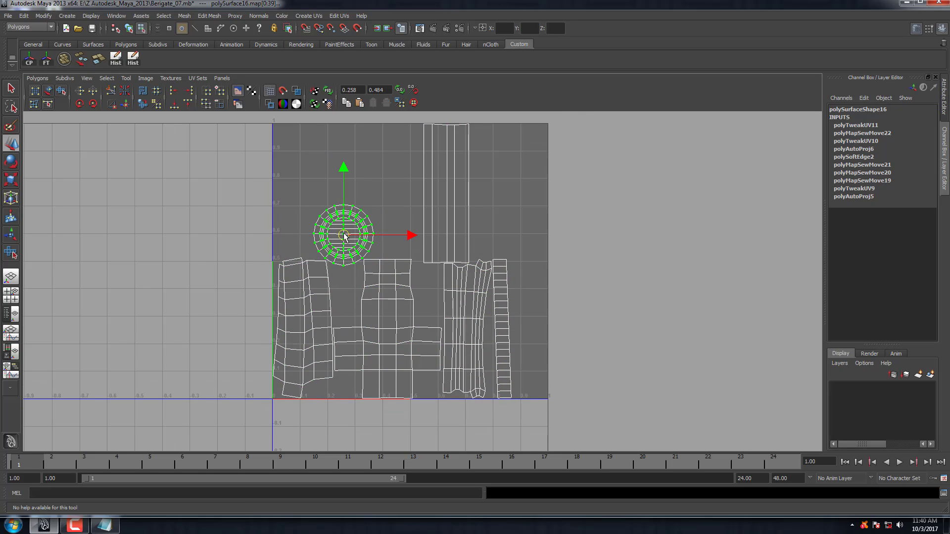
pyautogui.moveTo(345, 228); pyautogui.dragTo(304, 156)
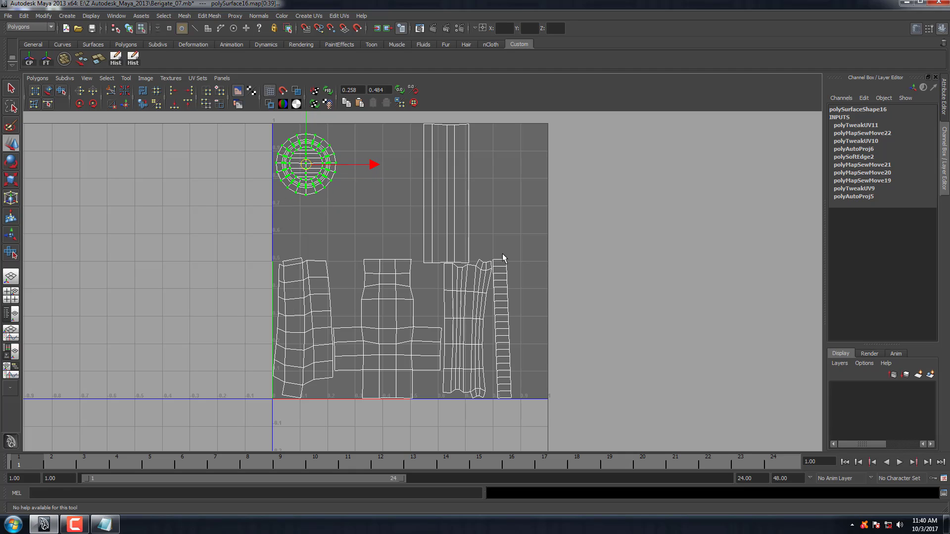
pyautogui.click(513, 277)
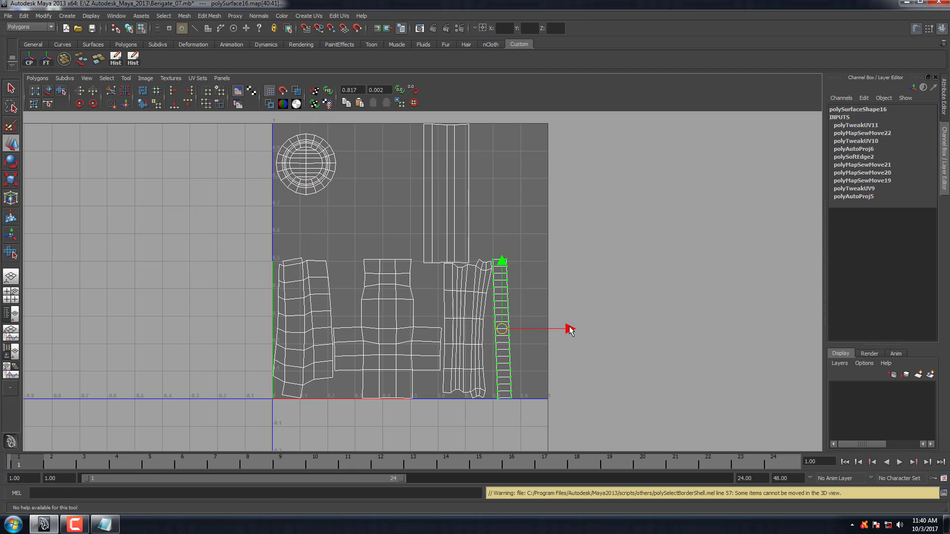
pyautogui.moveTo(569, 327); pyautogui.dragTo(599, 339)
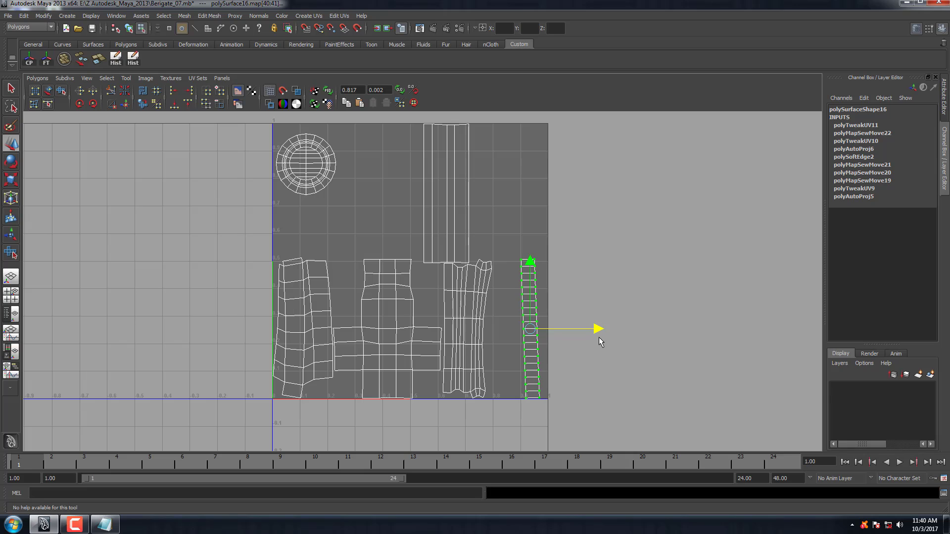
pyautogui.press('e')
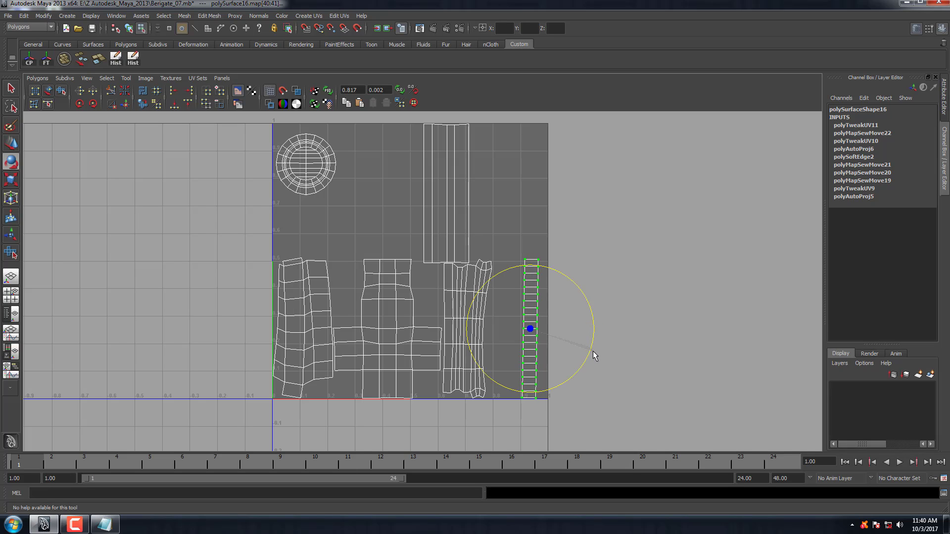
pyautogui.moveTo(593, 352); pyautogui.dragTo(603, 353)
# Rotate the long strip horizontal and move it top-right, then shift the round shell right.
pyautogui.click(443, 263)
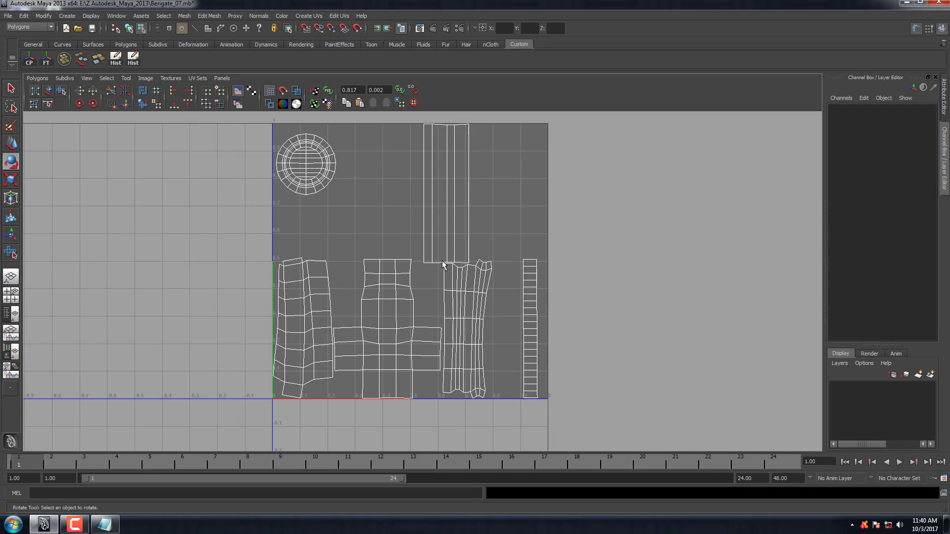
pyautogui.moveTo(488, 239)
pyautogui.mouseDown()
pyautogui.moveTo(538, 204)
pyautogui.moveTo(542, 107)
pyautogui.mouseUp()
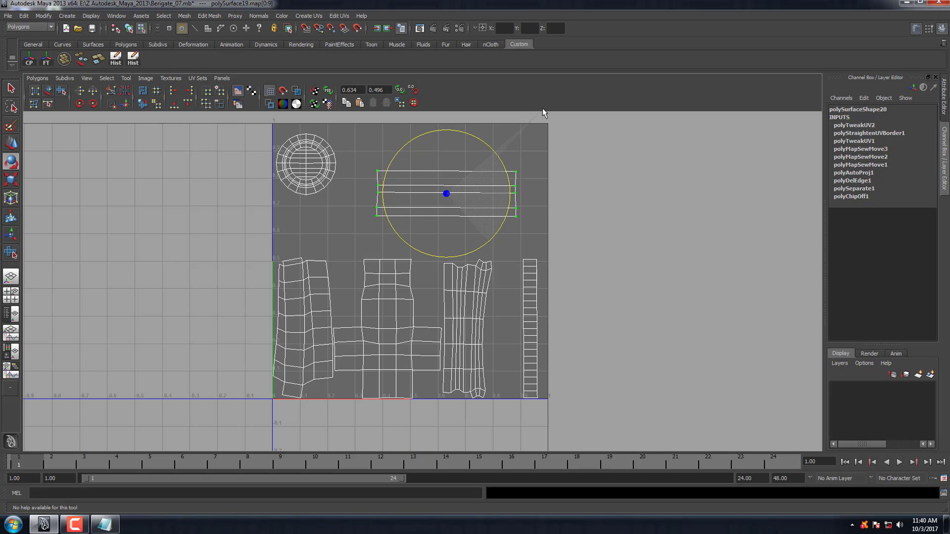
pyautogui.press('w')
pyautogui.moveTo(446, 193); pyautogui.dragTo(476, 153)
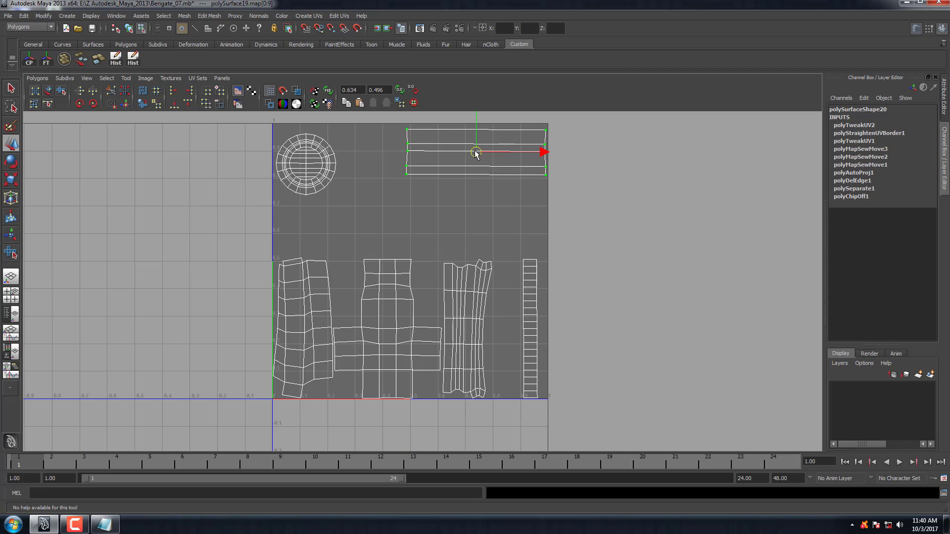
pyautogui.doubleClick(326, 180)
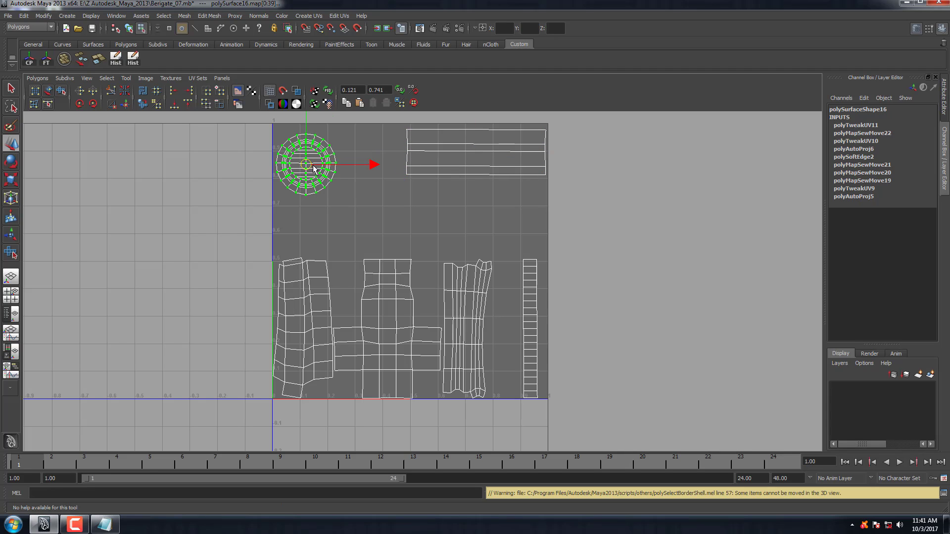
pyautogui.moveTo(316, 169); pyautogui.dragTo(511, 220)
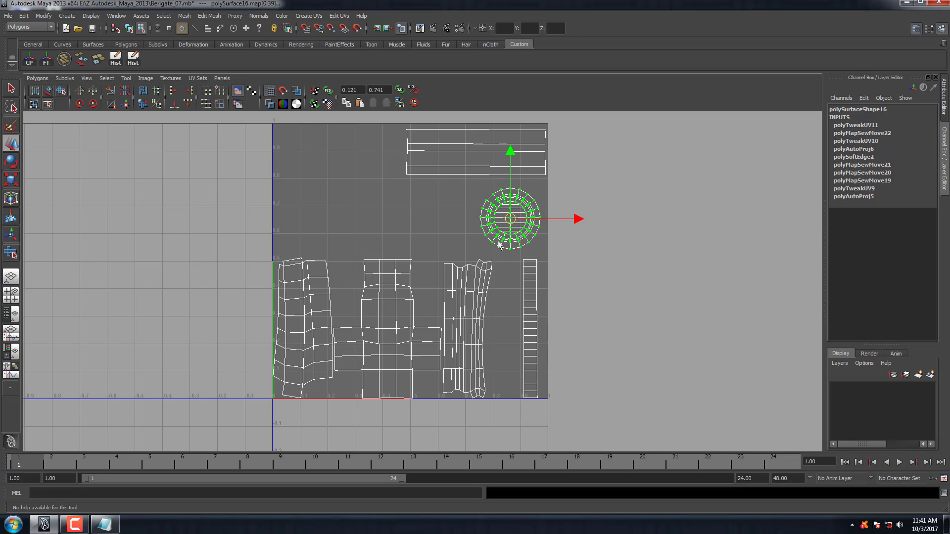
# Restore the four-view layout and select the curved leg in object mode.
pyautogui.press('space')
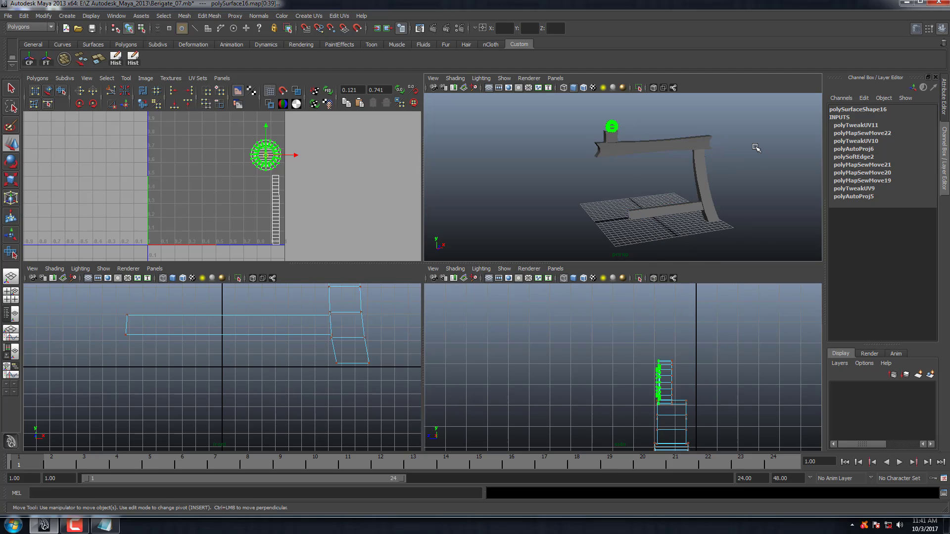
pyautogui.press('F8')
pyautogui.press('w')
pyautogui.click(705, 172)
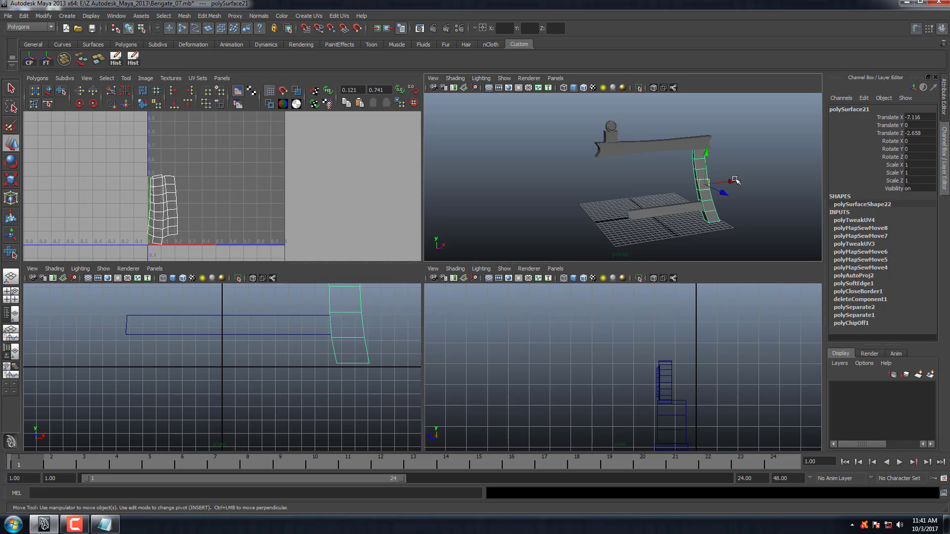
# Make a mirrored copy of the curved leg with Duplicate Special at Scale X -1.
pyautogui.click(24, 16)
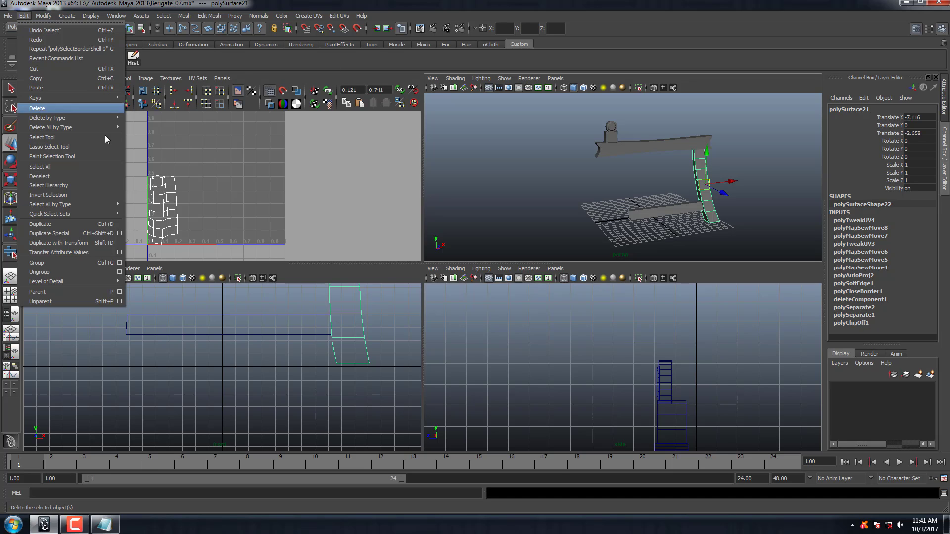
pyautogui.click(119, 234)
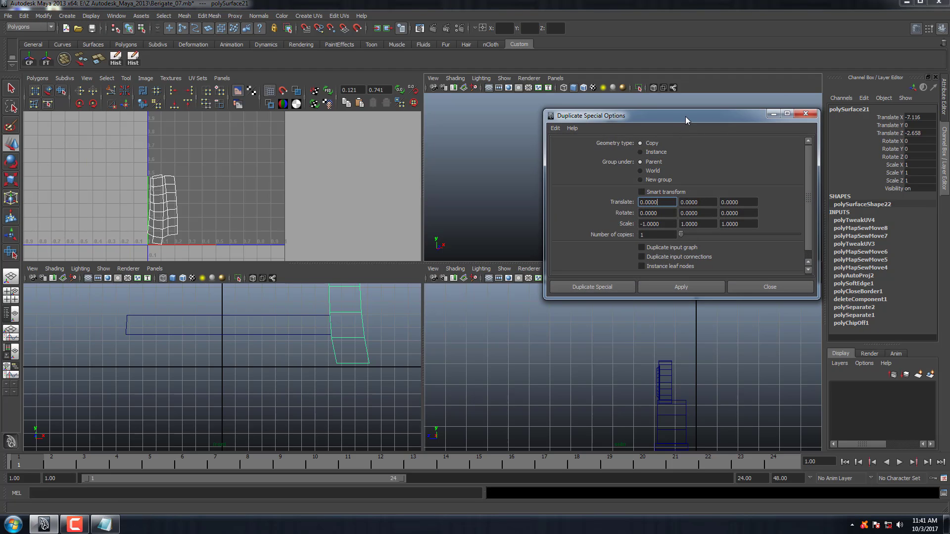
pyautogui.moveTo(686, 119); pyautogui.dragTo(697, 140)
pyautogui.click(692, 307)
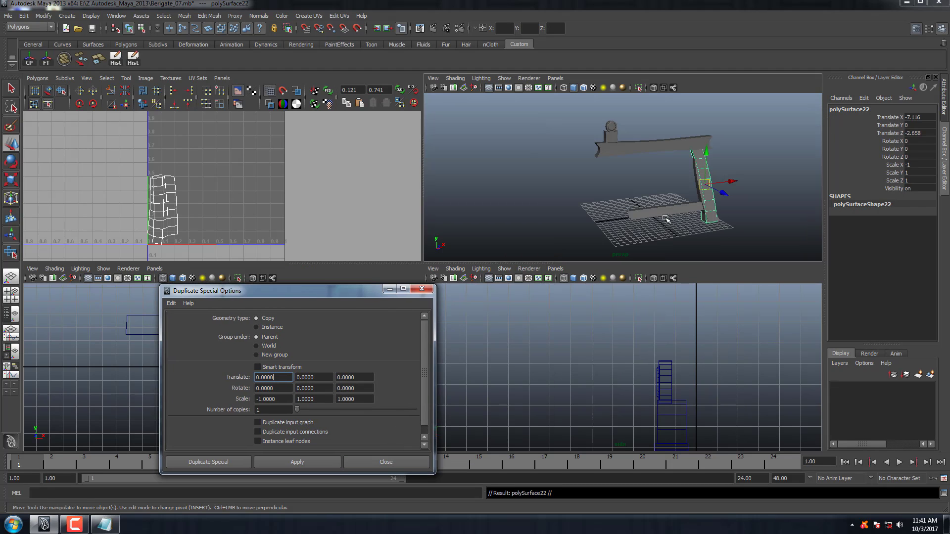
pyautogui.click(418, 461)
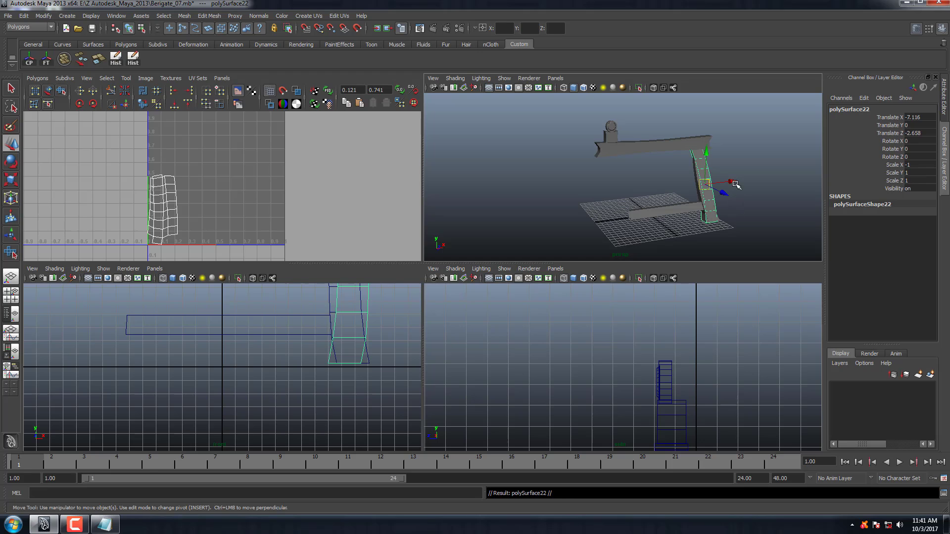
# Slide the copied leg along X to the beam's opposite end and deselect it.
pyautogui.moveTo(735, 182); pyautogui.dragTo(657, 206)
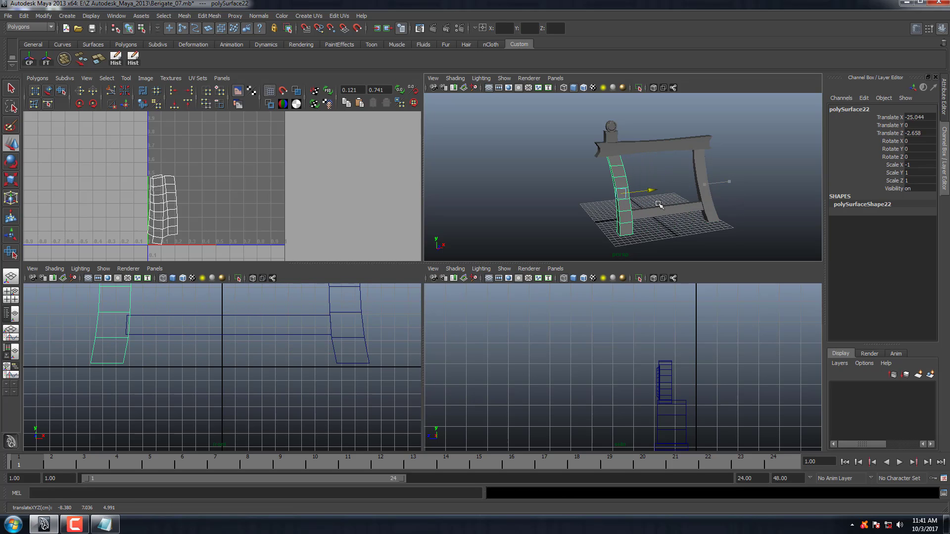
pyautogui.scroll(4, 652, 208)
pyautogui.scroll(2, 658, 207)
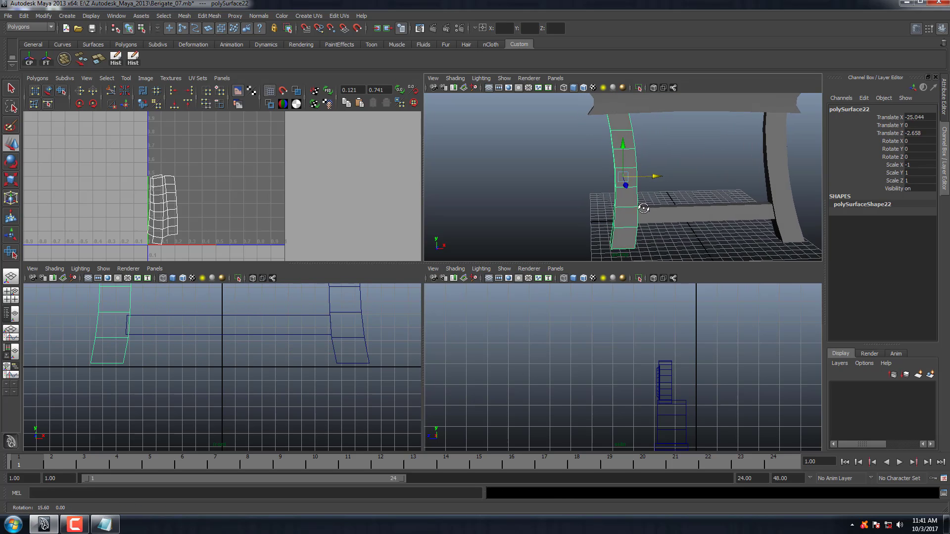
pyautogui.scroll(2, 629, 195)
pyautogui.scroll(2, 616, 185)
pyautogui.scroll(2, 599, 182)
pyautogui.moveTo(590, 180)
pyautogui.keyDown('alt'); pyautogui.mouseDown()
pyautogui.moveTo(609, 148)
pyautogui.moveTo(604, 129)
pyautogui.mouseUp(); pyautogui.keyUp('alt')
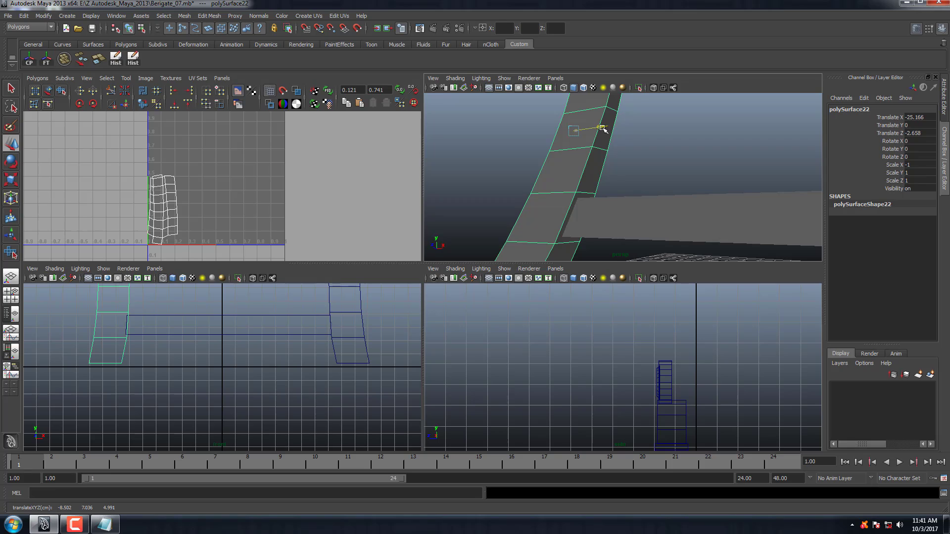
pyautogui.moveTo(603, 129)
pyautogui.mouseDown()
pyautogui.moveTo(688, 221)
pyautogui.moveTo(670, 208)
pyautogui.moveTo(689, 213)
pyautogui.moveTo(724, 170)
pyautogui.mouseUp()
pyautogui.click(629, 132)
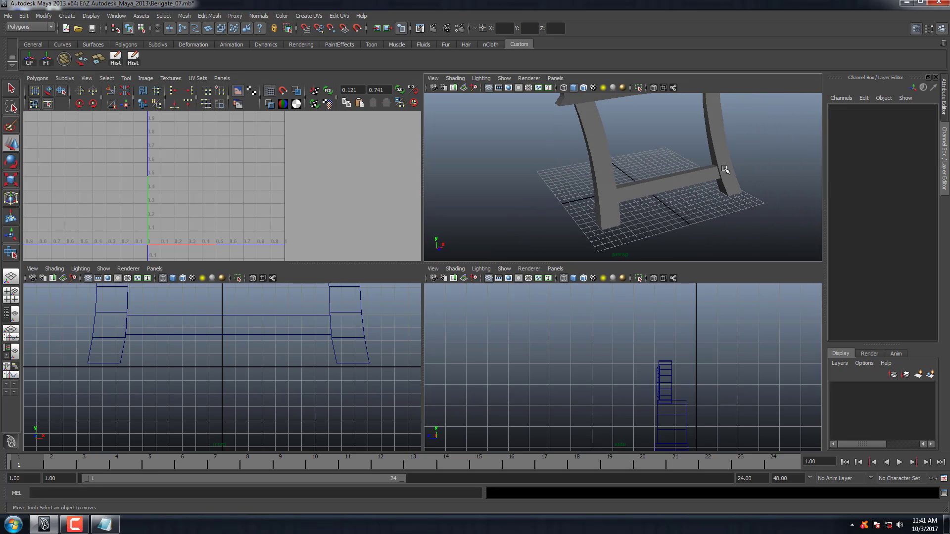
# Select the mirrored leg and try unfolding its UVs, then undo the change.
pyautogui.click(604, 180)
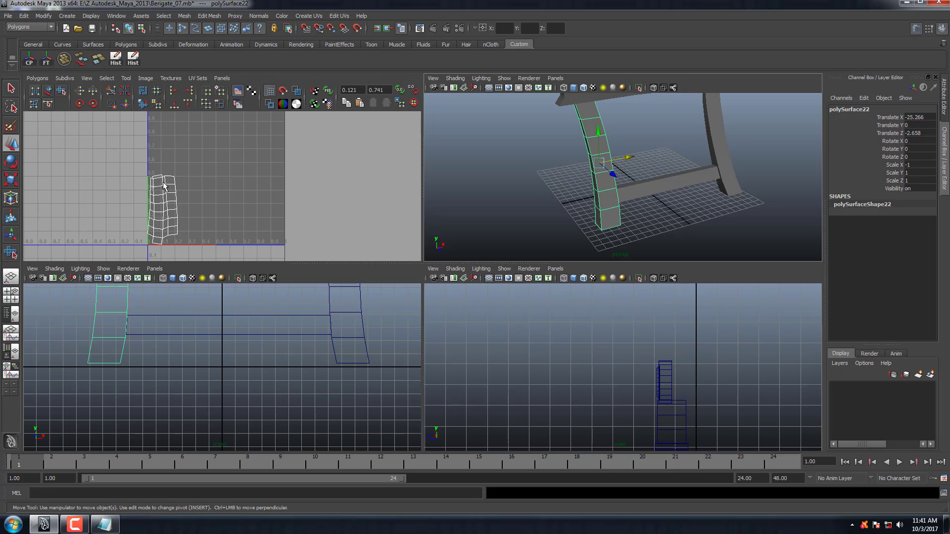
pyautogui.moveTo(164, 186); pyautogui.dragTo(165, 159, button='right')
pyautogui.moveTo(121, 259); pyautogui.dragTo(183, 170)
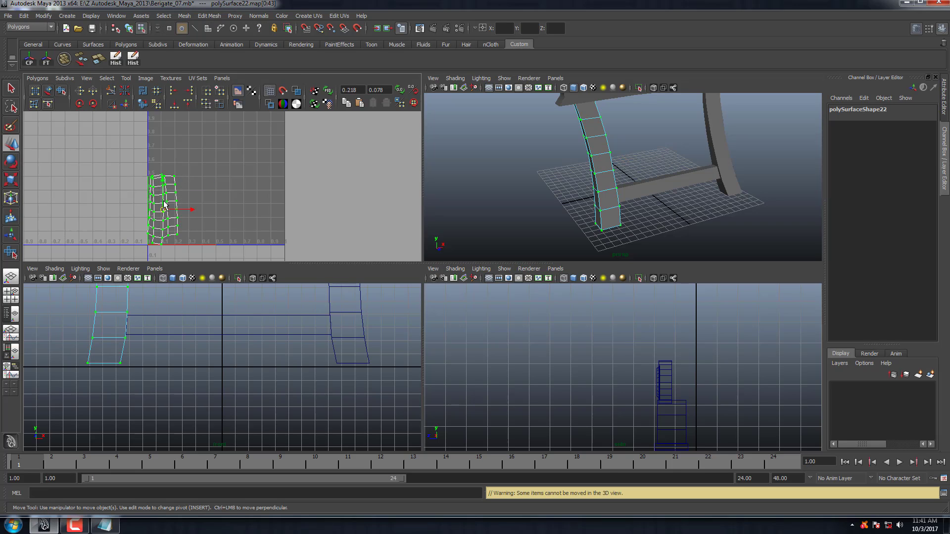
pyautogui.keyDown('shift'); pyautogui.rightClick(164, 204); pyautogui.keyUp('shift')
pyautogui.keyDown('shift'); pyautogui.moveTo(165, 203); pyautogui.dragTo(183, 196, button='right'); pyautogui.keyUp('shift')
pyautogui.hotkey('ctrl', 'd')
pyautogui.hotkey('ctrl', 'z')
pyautogui.hotkey('ctrl', 'z')
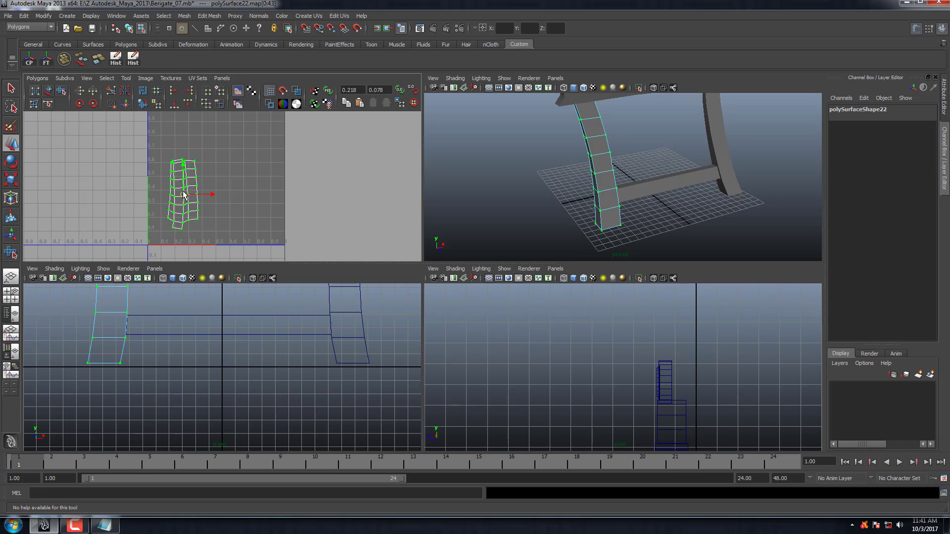
pyautogui.hotkey('ctrl', 'z')
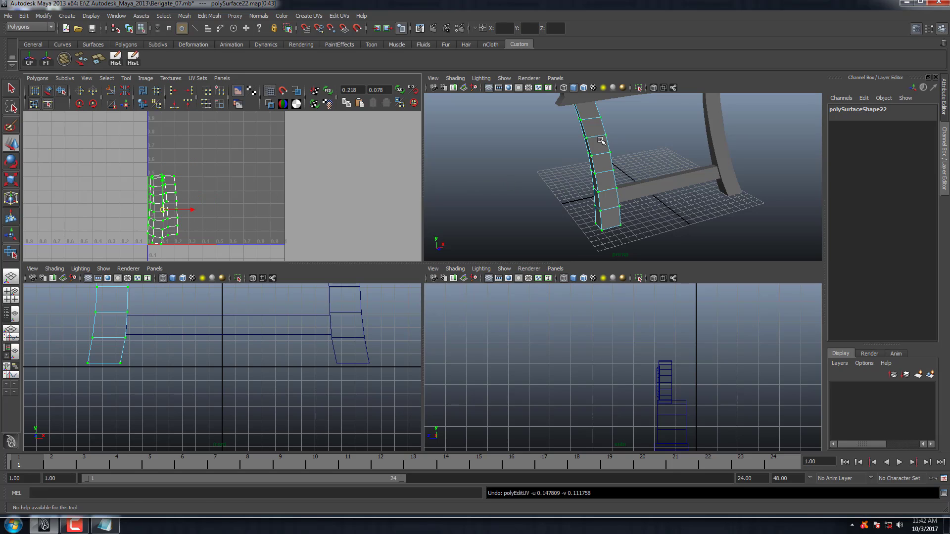
pyautogui.moveTo(600, 140); pyautogui.dragTo(641, 127, button='right')
# Combine the crossbar and both legs into one mesh, centre its pivot and freeze transforms.
pyautogui.click(676, 182)
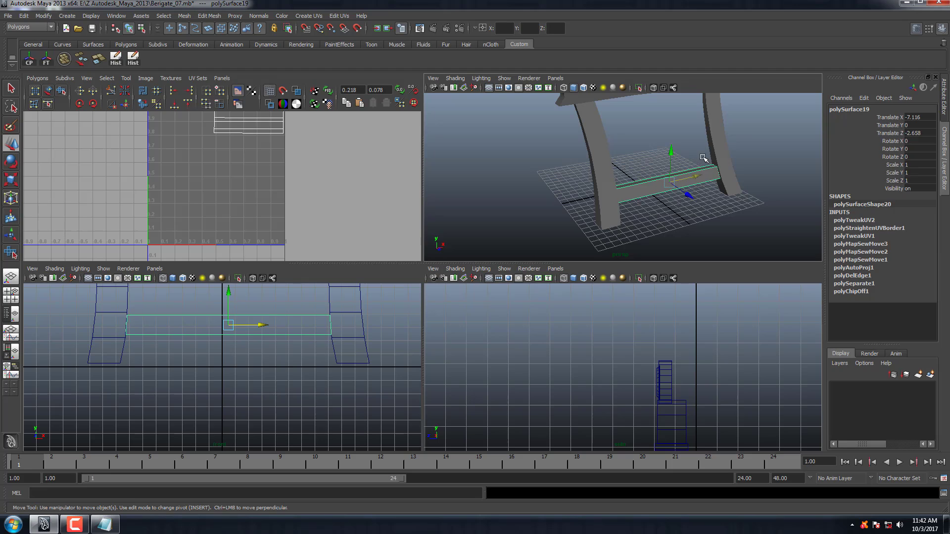
pyautogui.scroll(-2, 710, 153)
pyautogui.click(695, 166)
pyautogui.keyDown('shift'); pyautogui.click(659, 181); pyautogui.keyUp('shift')
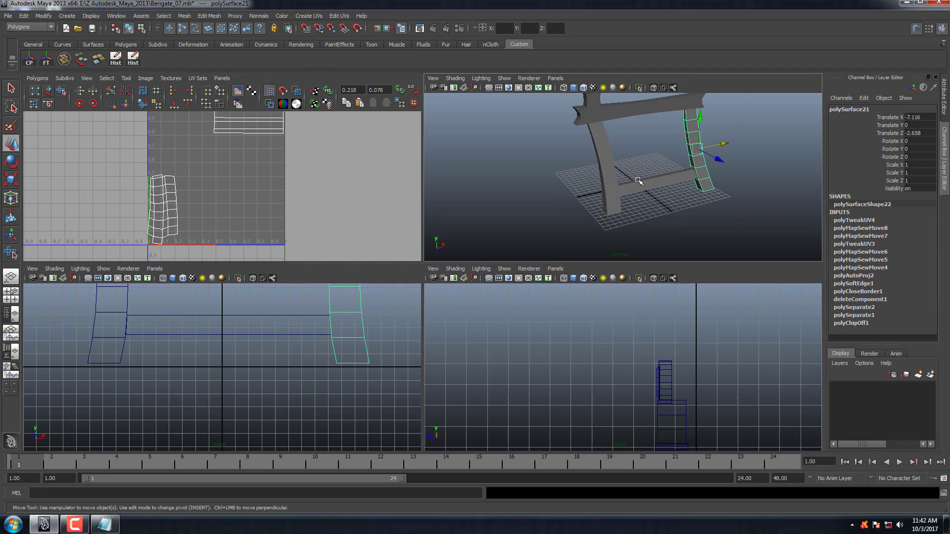
pyautogui.keyDown('shift'); pyautogui.click(610, 176); pyautogui.keyUp('shift')
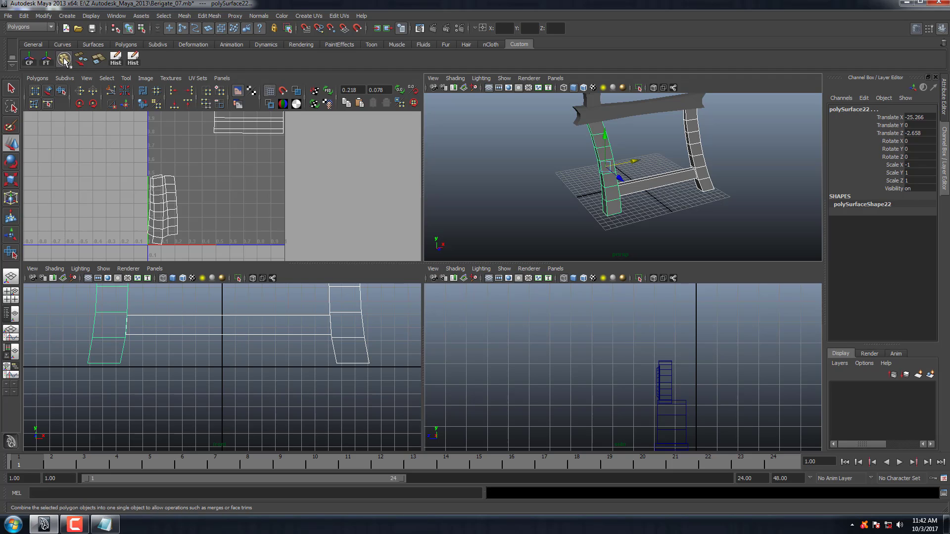
pyautogui.click(65, 59)
pyautogui.click(28, 59)
pyautogui.click(46, 59)
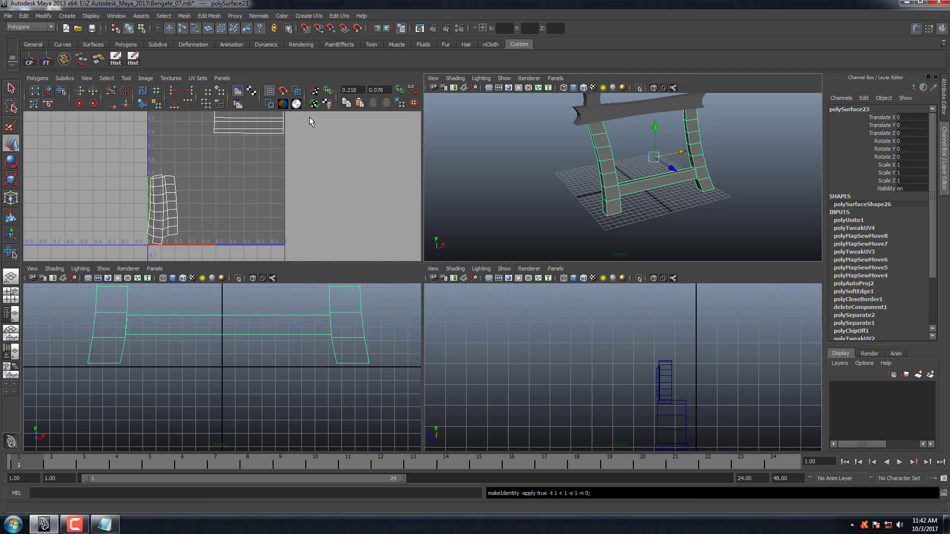
pyautogui.click(44, 16)
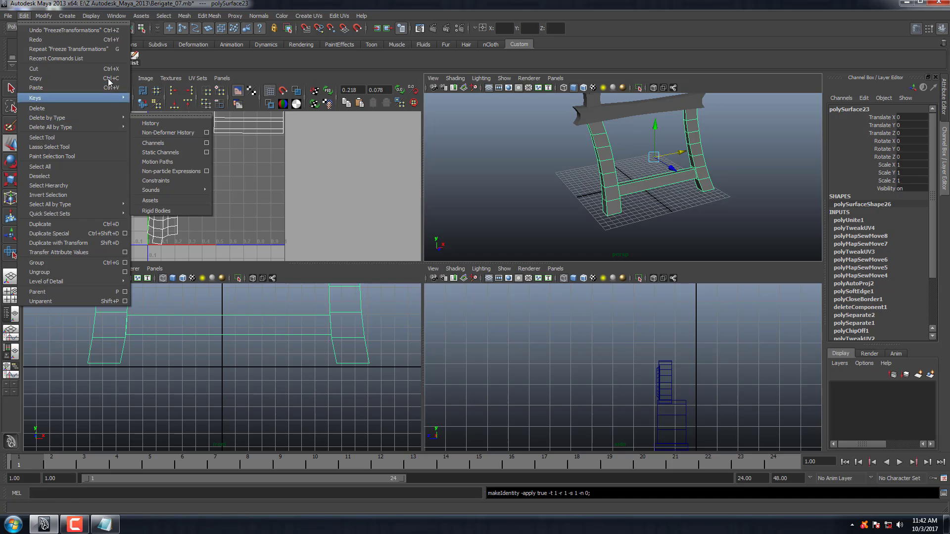
pyautogui.click(235, 64)
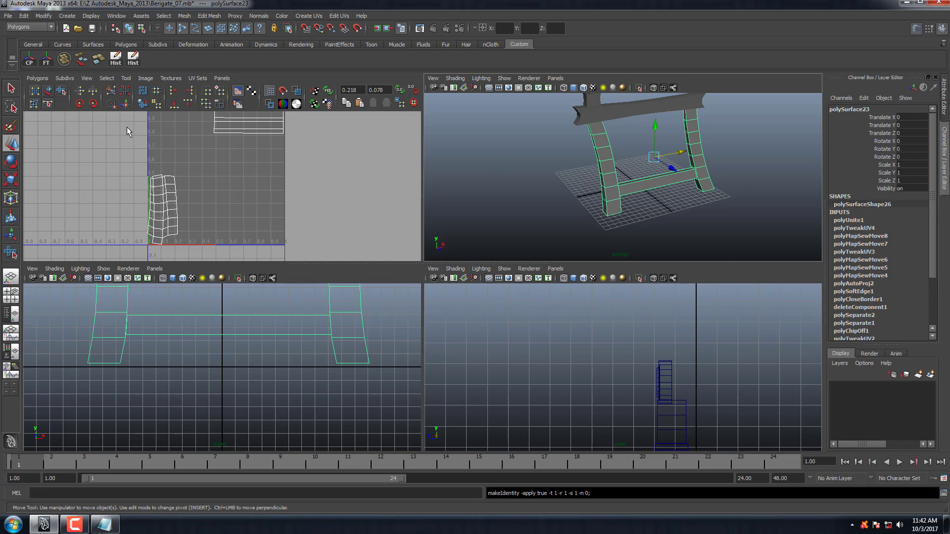
# Reset Duplicate Special and mirror the leg frame with Scale Z -1.
pyautogui.click(25, 17)
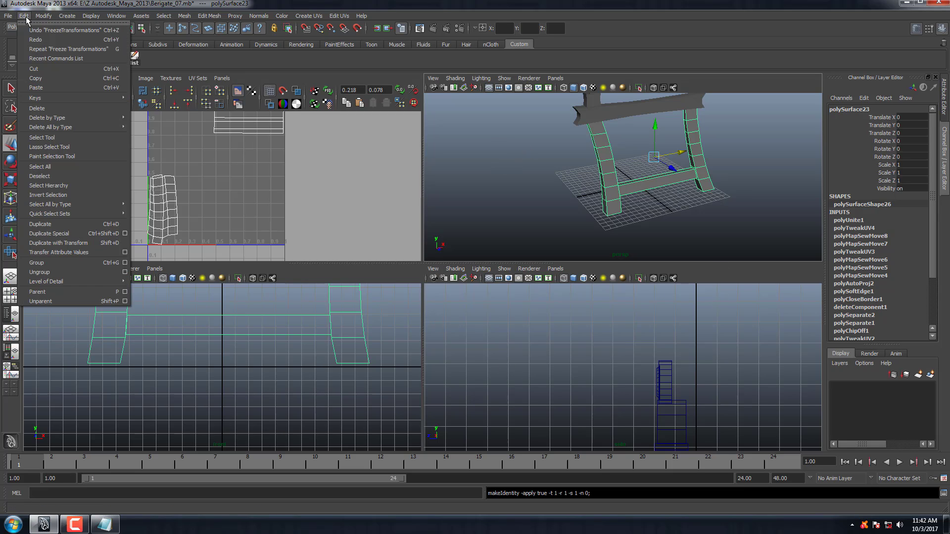
pyautogui.click(124, 233)
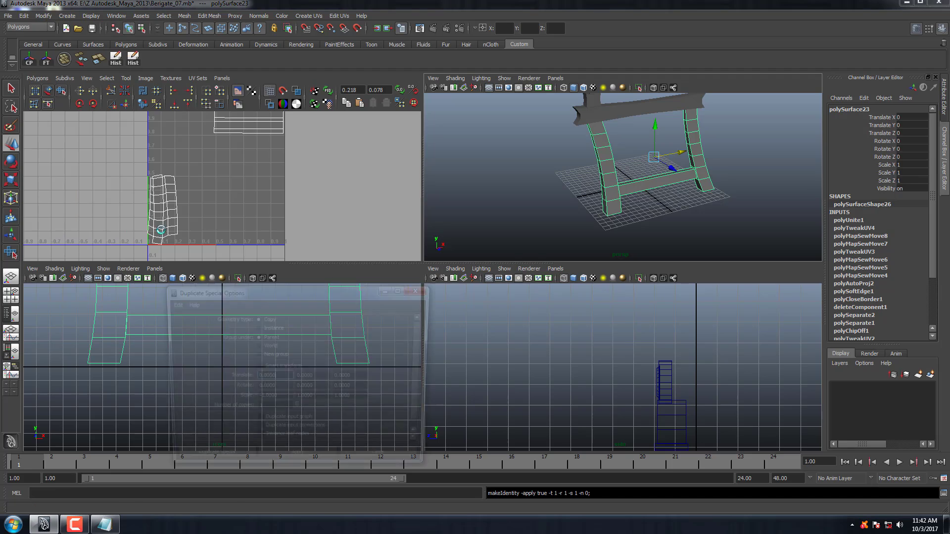
pyautogui.click(172, 304)
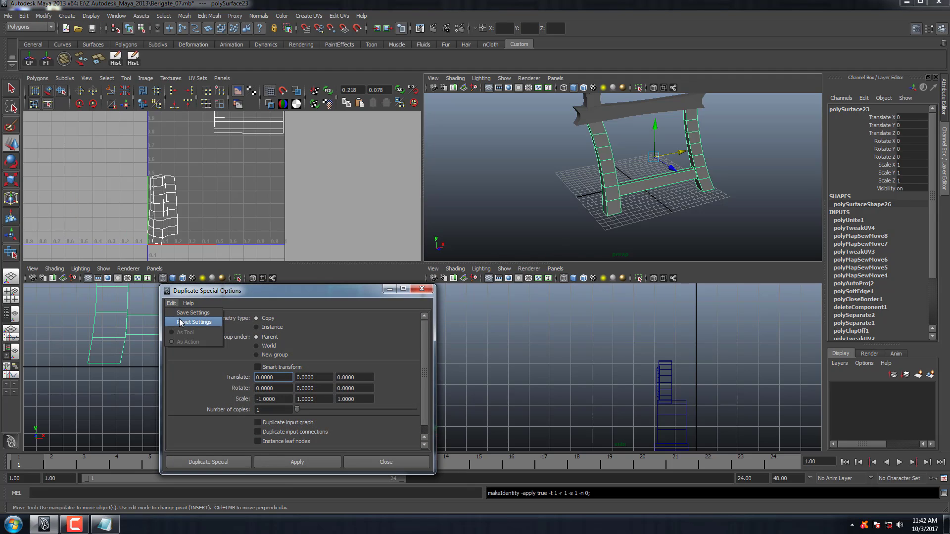
pyautogui.click(193, 323)
pyautogui.click(338, 401)
pyautogui.write('-1.0000')
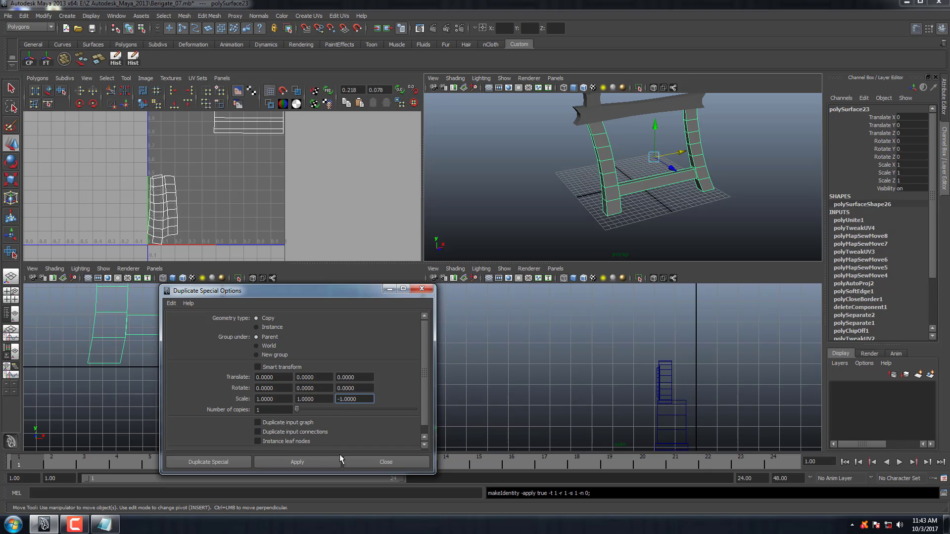
pyautogui.click(325, 457)
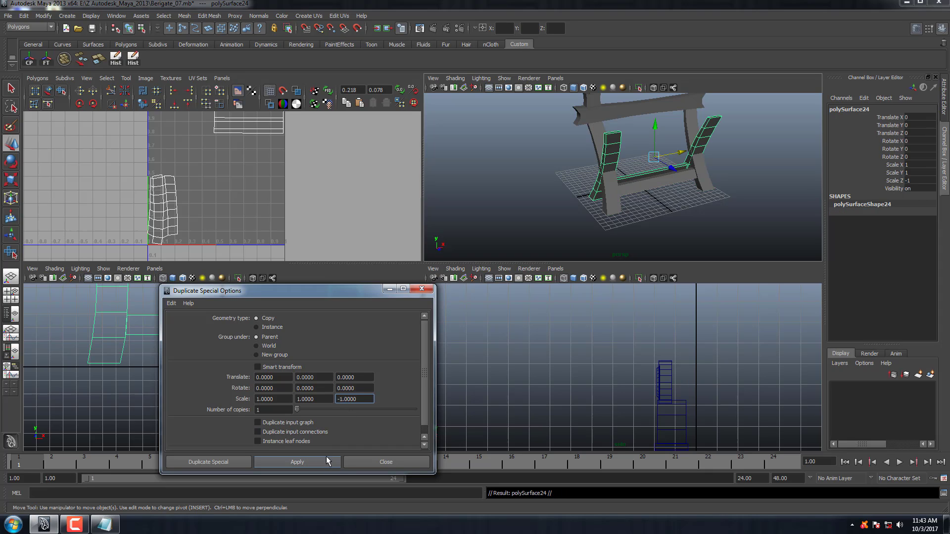
pyautogui.click(405, 461)
# Move the mirrored leg frame along Z to about -8.5, checking it in the side view.
pyautogui.moveTo(676, 169); pyautogui.dragTo(643, 148)
pyautogui.press('space')
pyautogui.scroll(5, 604, 191)
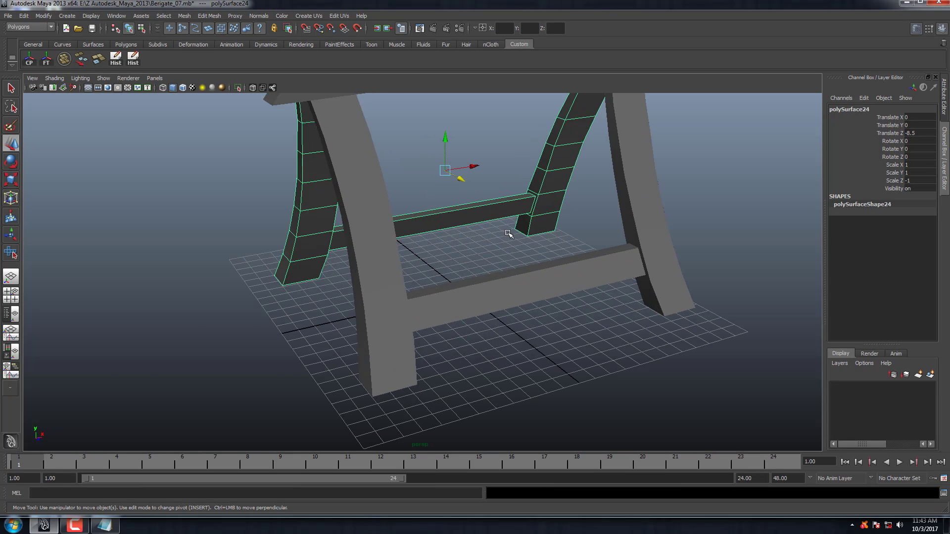
pyautogui.moveTo(508, 233)
pyautogui.keyDown('alt'); pyautogui.mouseDown()
pyautogui.moveTo(588, 218)
pyautogui.moveTo(515, 262)
pyautogui.moveTo(509, 248)
pyautogui.mouseUp(); pyautogui.keyUp('alt')
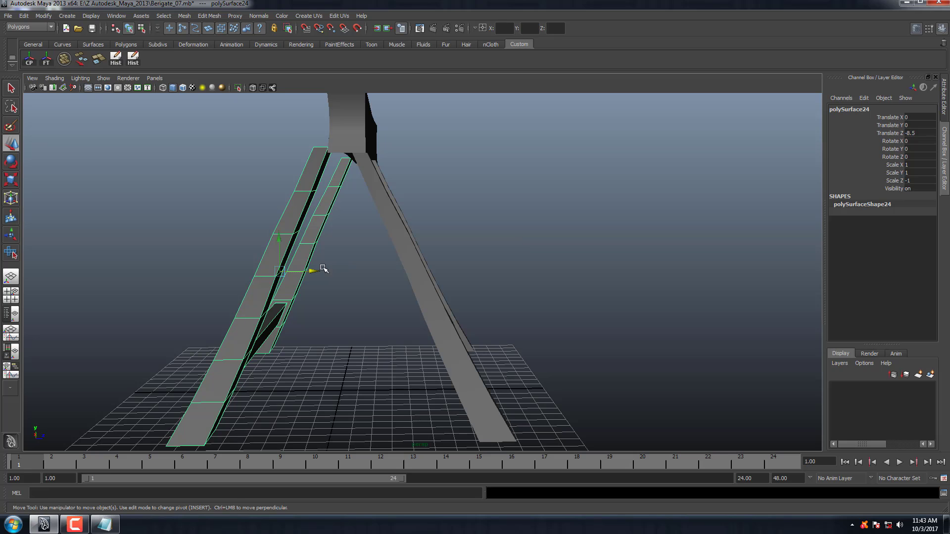
pyautogui.moveTo(323, 269); pyautogui.dragTo(328, 272)
pyautogui.press('space')
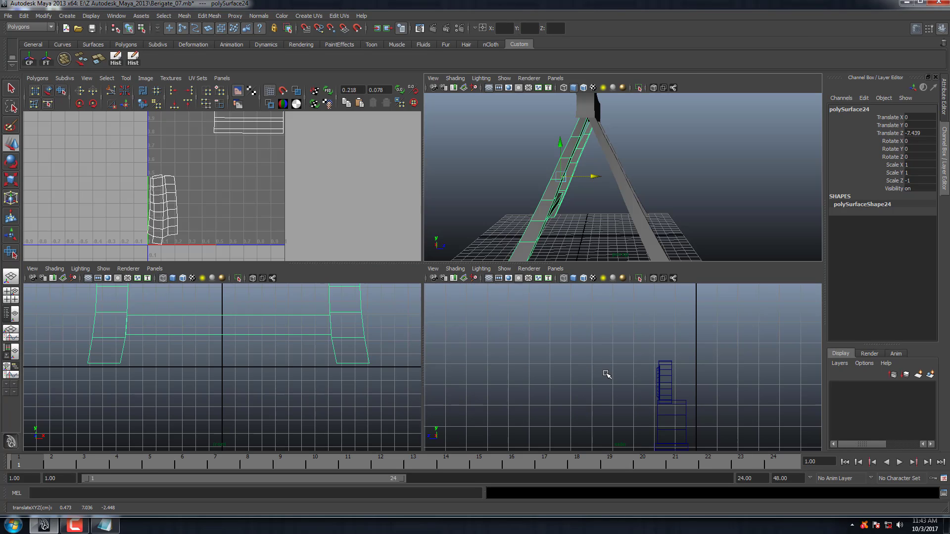
pyautogui.press('space')
pyautogui.press('f')
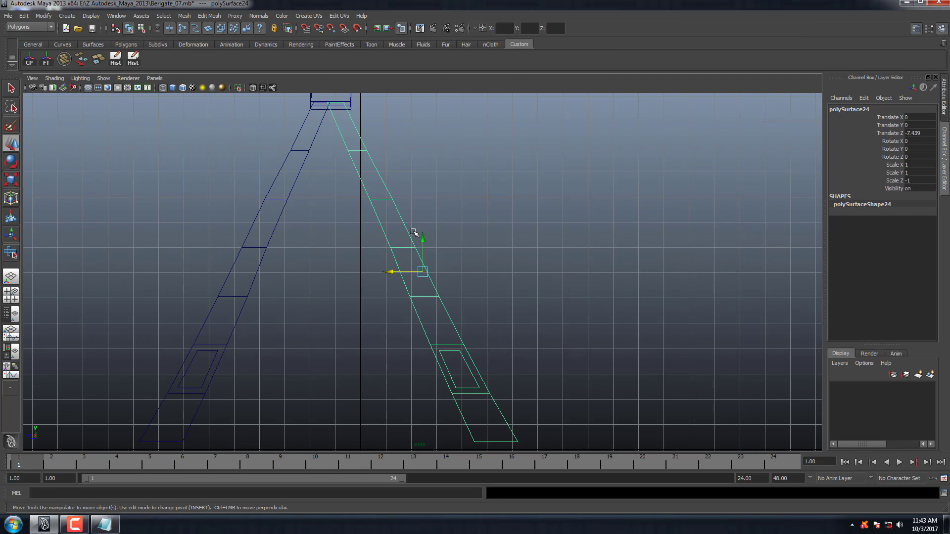
pyautogui.keyDown('alt'); pyautogui.moveTo(415, 232); pyautogui.dragTo(491, 396, button='middle'); pyautogui.keyUp('alt')
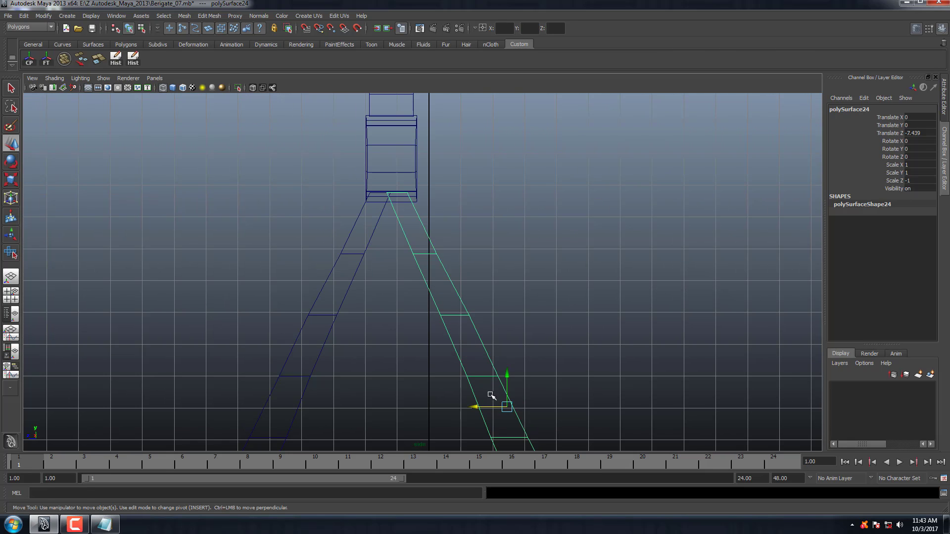
pyautogui.moveTo(481, 410); pyautogui.dragTo(476, 408)
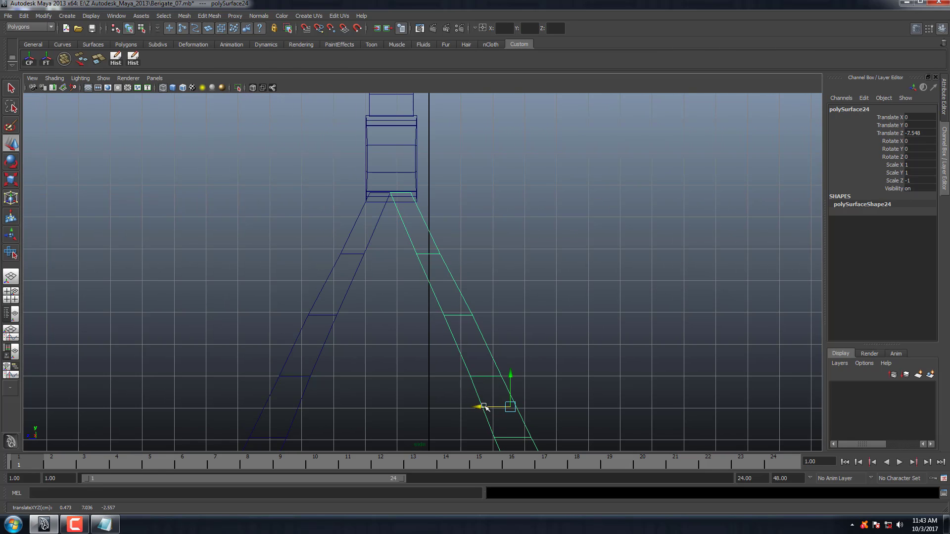
pyautogui.press('space')
pyautogui.press('space')
pyautogui.moveTo(567, 176)
pyautogui.keyDown('alt'); pyautogui.mouseDown()
pyautogui.moveTo(455, 292)
pyautogui.moveTo(348, 257)
pyautogui.moveTo(379, 182)
pyautogui.mouseUp(); pyautogui.keyUp('alt')
# Duplicate the knob and move the copy to the beam's right end.
pyautogui.click(366, 161)
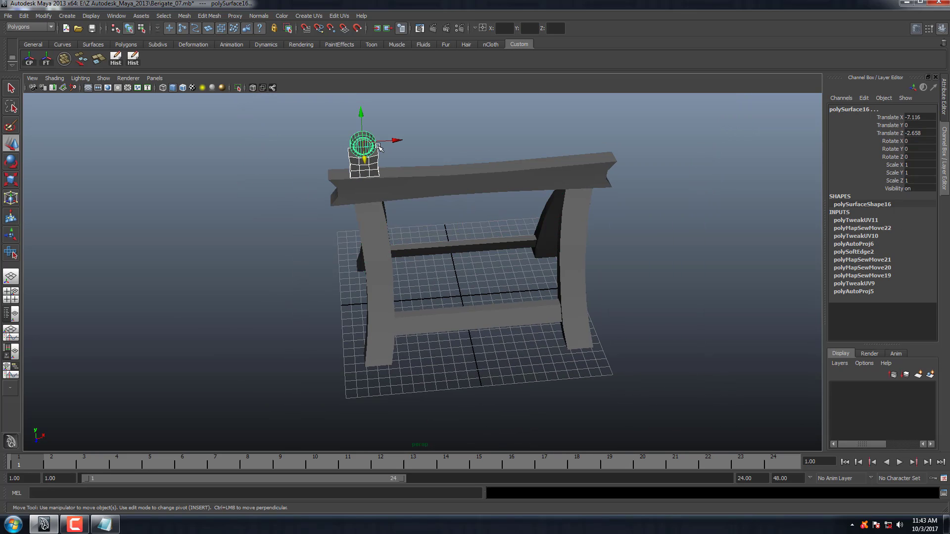
pyautogui.hotkey('ctrl', 'd')
pyautogui.moveTo(393, 142); pyautogui.dragTo(620, 152)
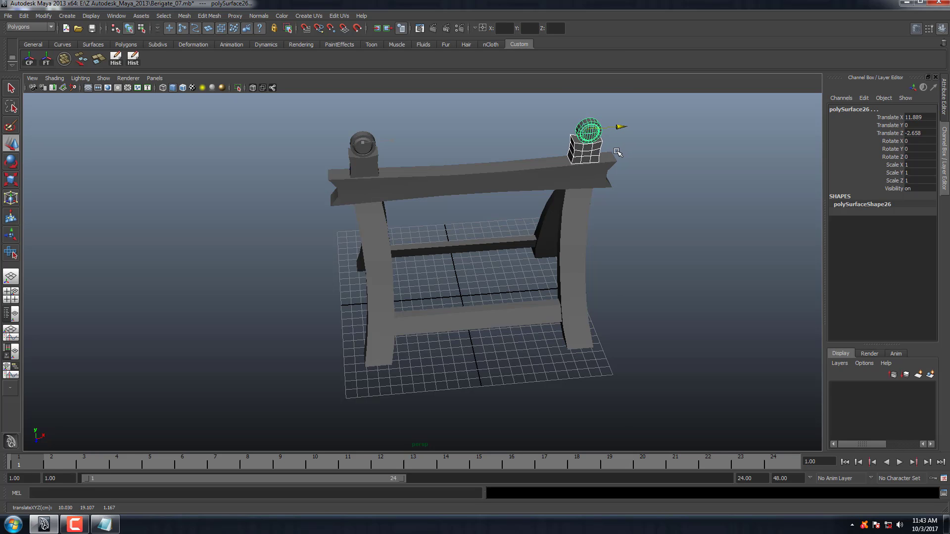
pyautogui.click(647, 230)
pyautogui.moveTo(646, 229)
pyautogui.keyDown('alt'); pyautogui.mouseDown()
pyautogui.moveTo(624, 237)
pyautogui.moveTo(653, 236)
pyautogui.moveTo(634, 237)
pyautogui.mouseUp(); pyautogui.keyUp('alt')
pyautogui.press('space')
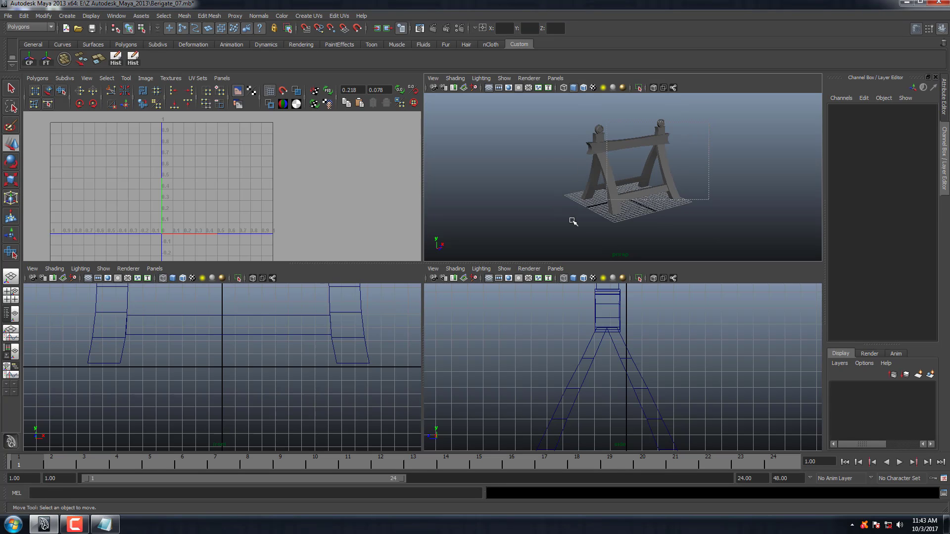
# Select the sawhorse and move its round knob UV shell to the upper-left.
pyautogui.moveTo(572, 221); pyautogui.dragTo(706, 147)
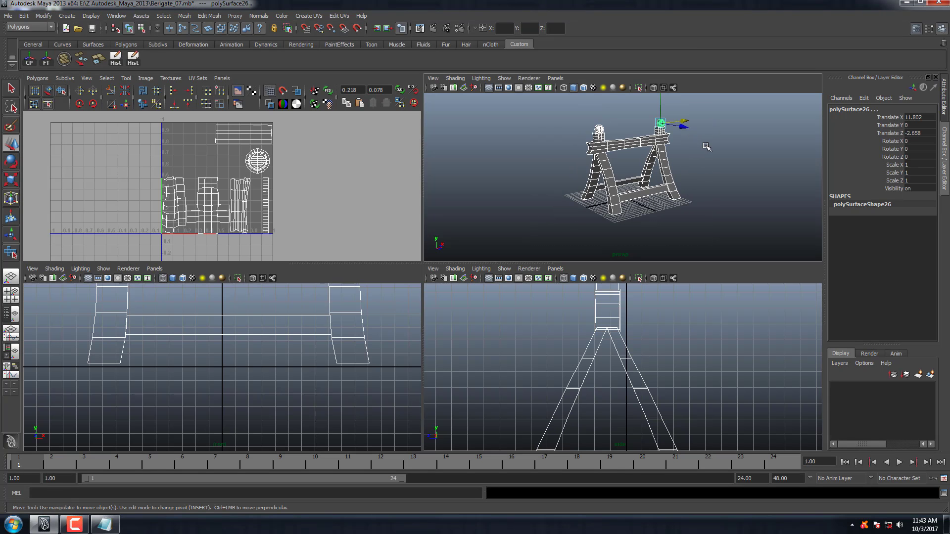
pyautogui.press('space')
pyautogui.keyDown('alt'); pyautogui.moveTo(335, 233); pyautogui.dragTo(501, 231, button='right'); pyautogui.keyUp('alt')
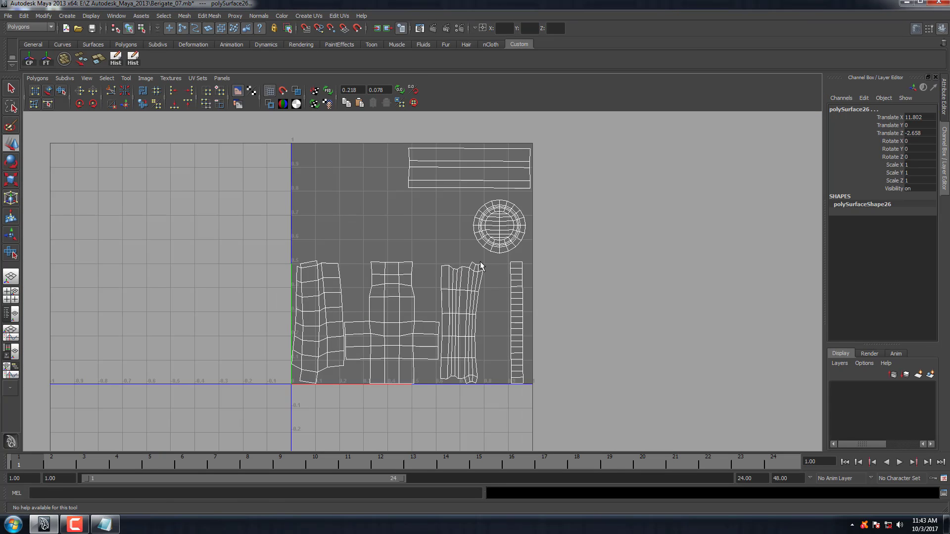
pyautogui.doubleClick(501, 230)
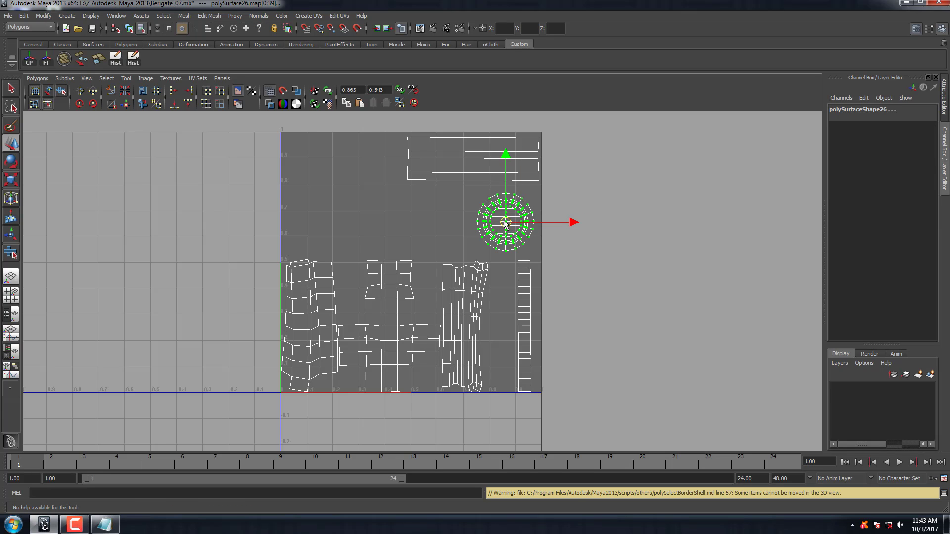
pyautogui.moveTo(504, 221); pyautogui.dragTo(334, 191)
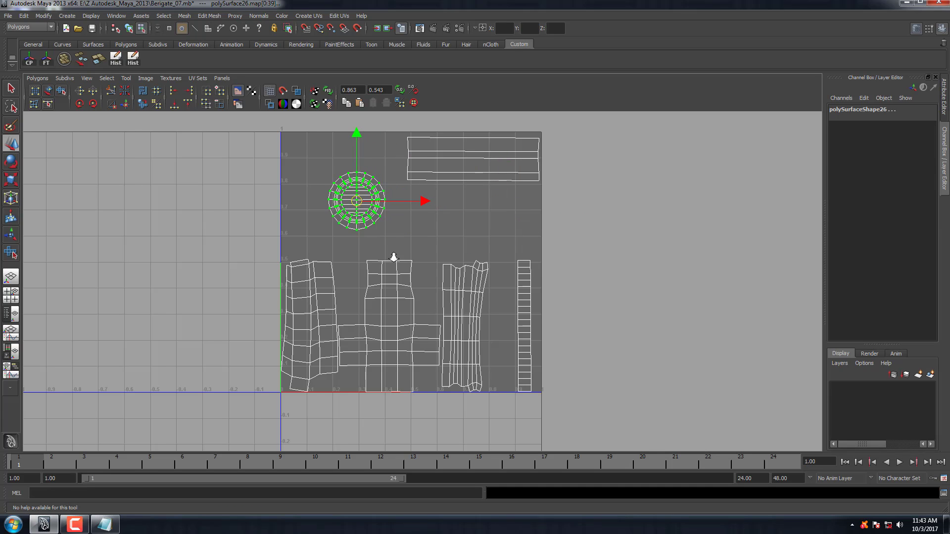
# Select all UVs, return to the four-view layout, and inspect the sawhorse and its UV layout.
pyautogui.scroll(-2, 497, 228)
pyautogui.hotkey('ctrl', 'a')
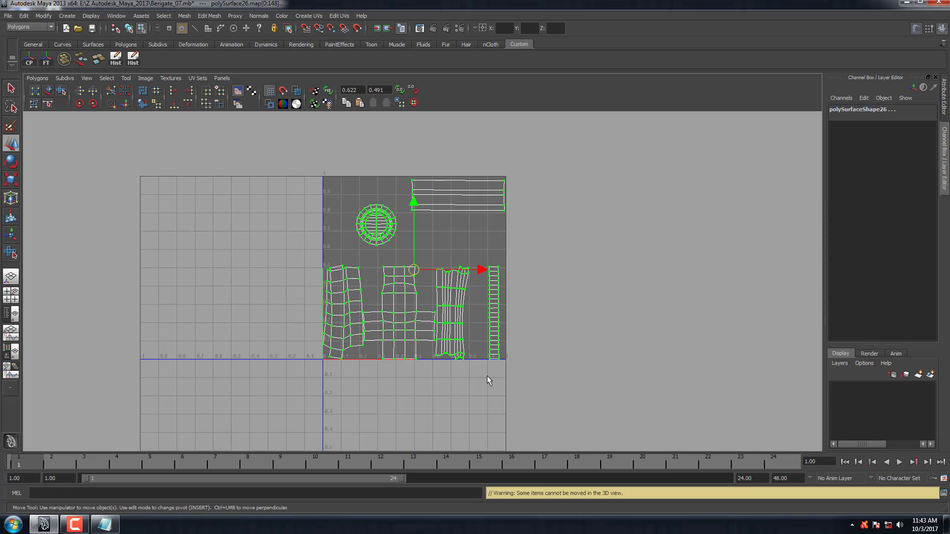
pyautogui.scroll(2, 487, 376)
pyautogui.scroll(3, 487, 376)
pyautogui.scroll(1, 487, 363)
pyautogui.scroll(-1, 526, 354)
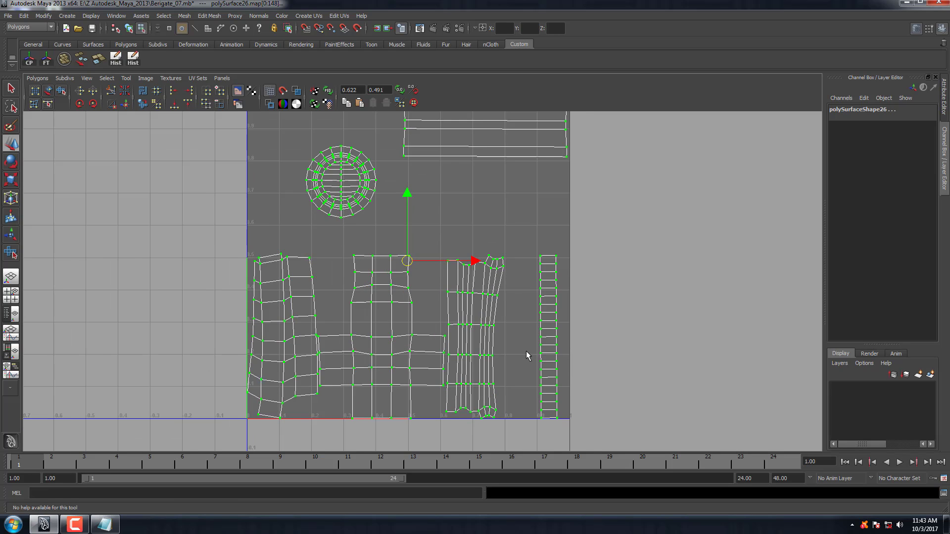
pyautogui.scroll(-1, 572, 237)
pyautogui.press('space')
pyautogui.scroll(3, 644, 183)
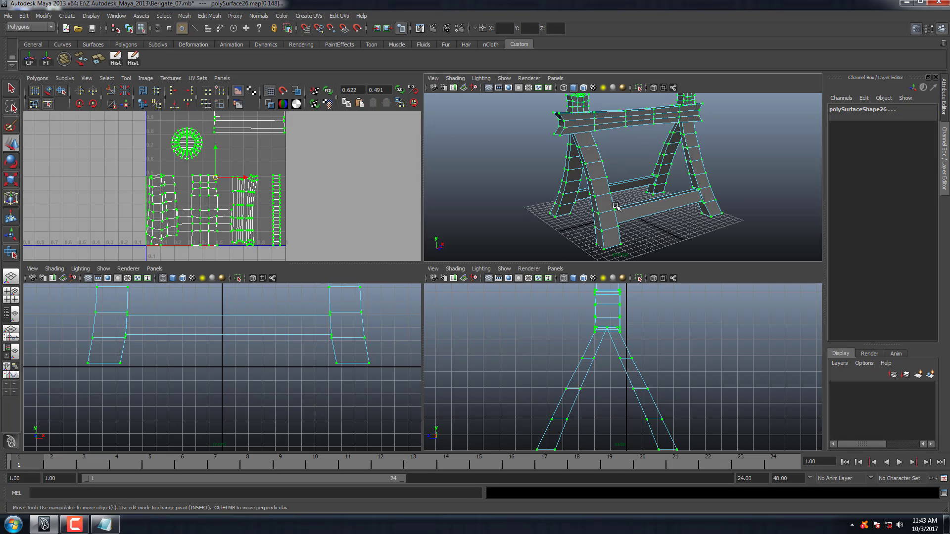
pyautogui.scroll(-1, 644, 190)
pyautogui.keyDown('alt'); pyautogui.moveTo(646, 194); pyautogui.dragTo(631, 175); pyautogui.keyUp('alt')
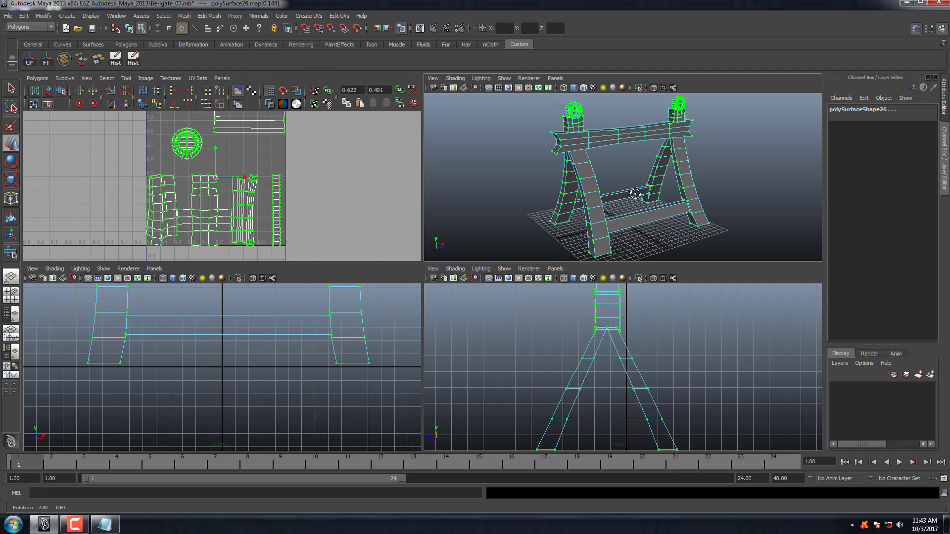
pyautogui.keyDown('alt'); pyautogui.moveTo(309, 202); pyautogui.dragTo(311, 211, button='middle'); pyautogui.keyUp('alt')
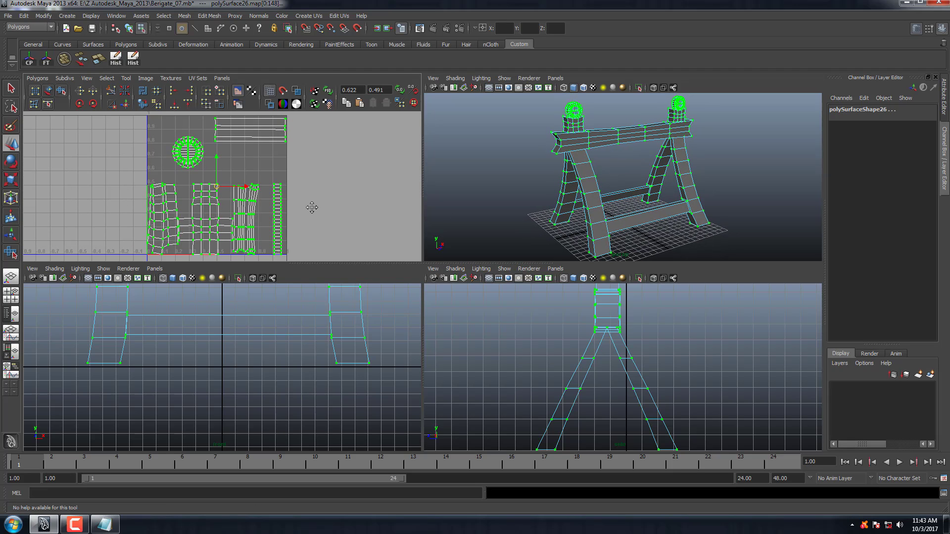